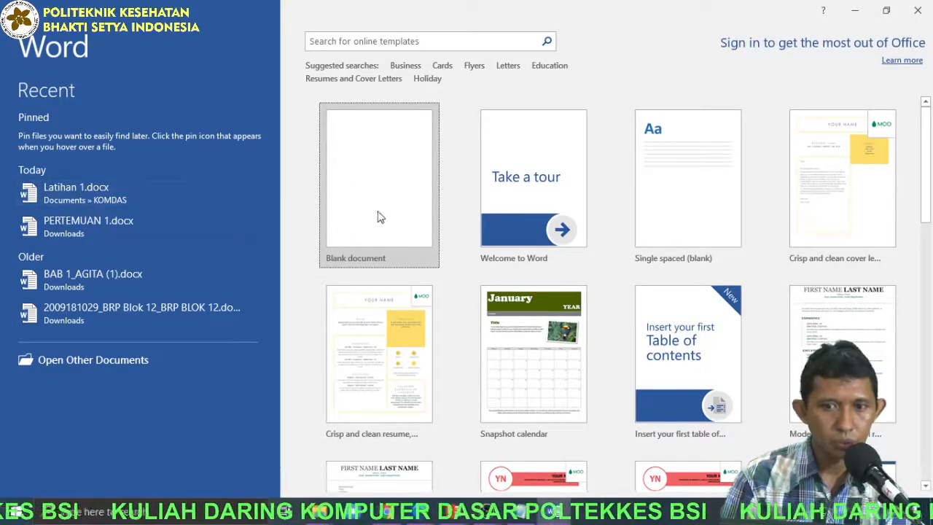
# Open the recent document Latihan 1.docx, dismiss the Office update notice, and bring the ABSTRAK text into view.
pyautogui.click(91, 193)
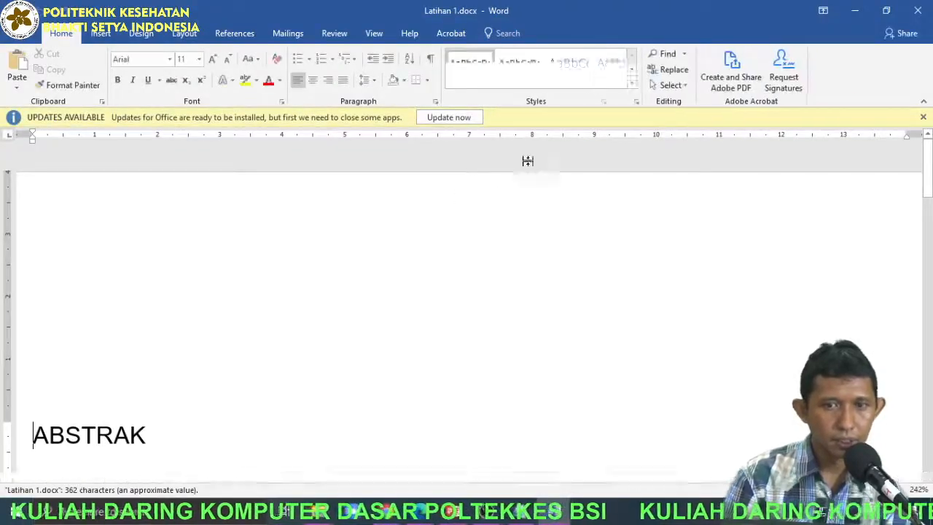
pyautogui.click(923, 117)
pyautogui.keyDown('ctrl'); pyautogui.scroll(-4, 481, 312); pyautogui.keyUp('ctrl')
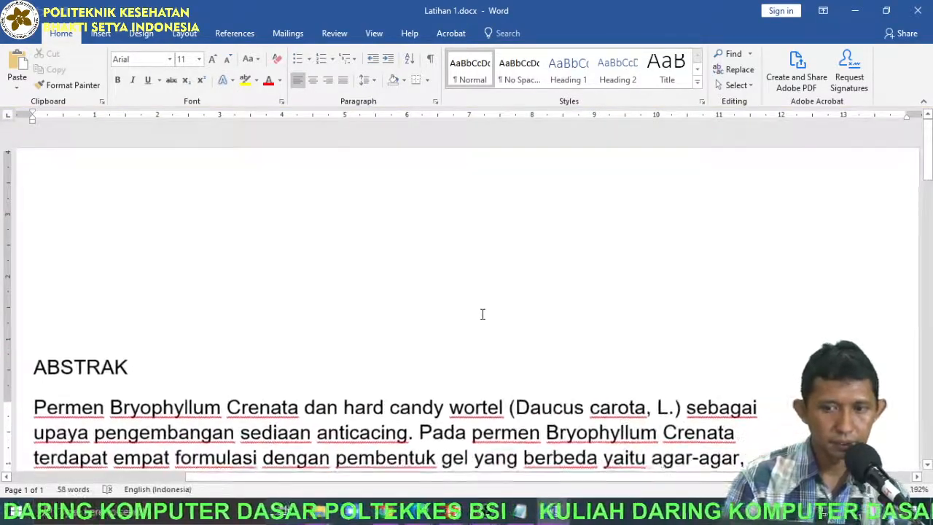
pyautogui.scroll(-2, 298, 356)
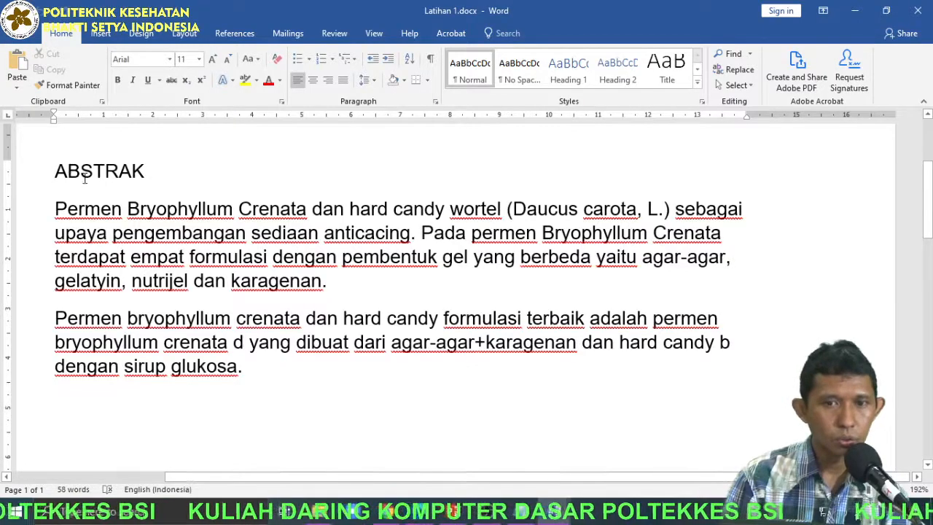
# Try red font colour on the first two lines of the first body paragraph, and undo it.
pyautogui.moveTo(55, 210); pyautogui.dragTo(720, 232)
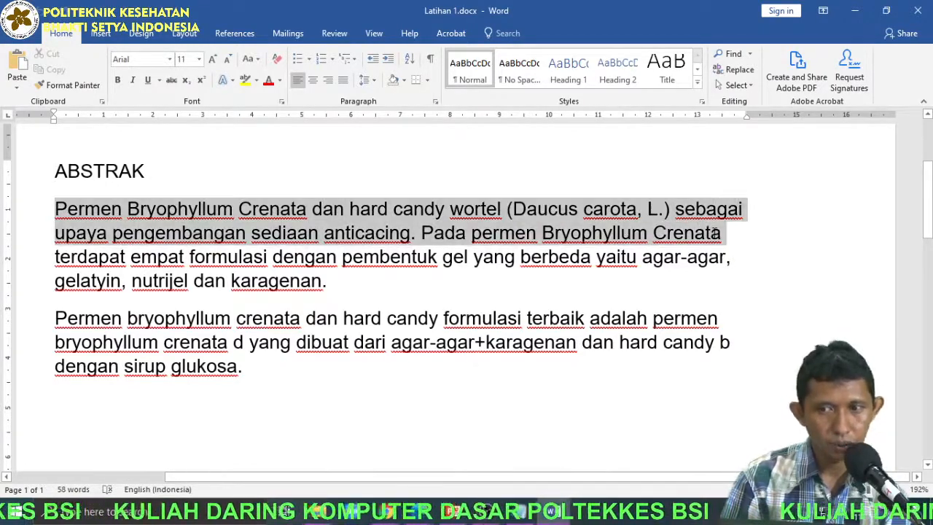
pyautogui.click(271, 81)
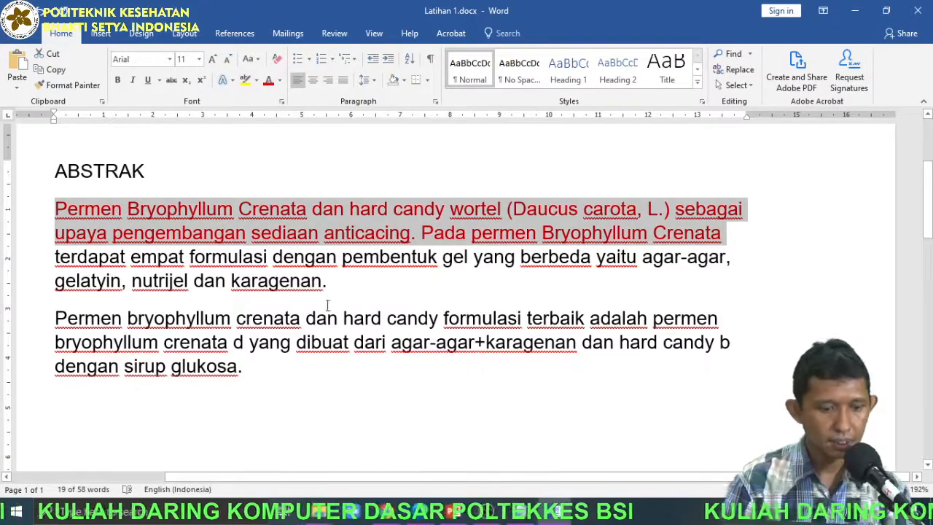
pyautogui.hotkey('ctrl', 'z')
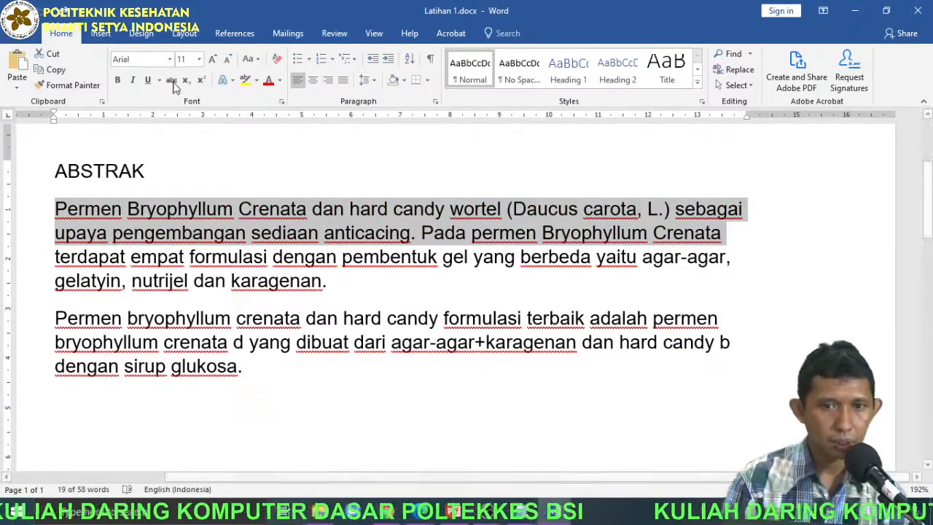
pyautogui.click(332, 283)
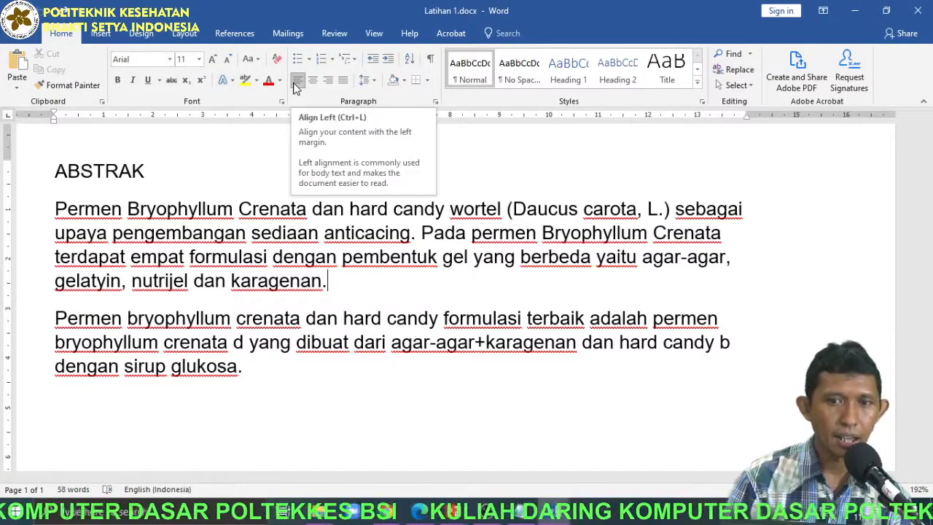
# Centre the ABSTRAK heading above the body text.
pyautogui.click(152, 190)
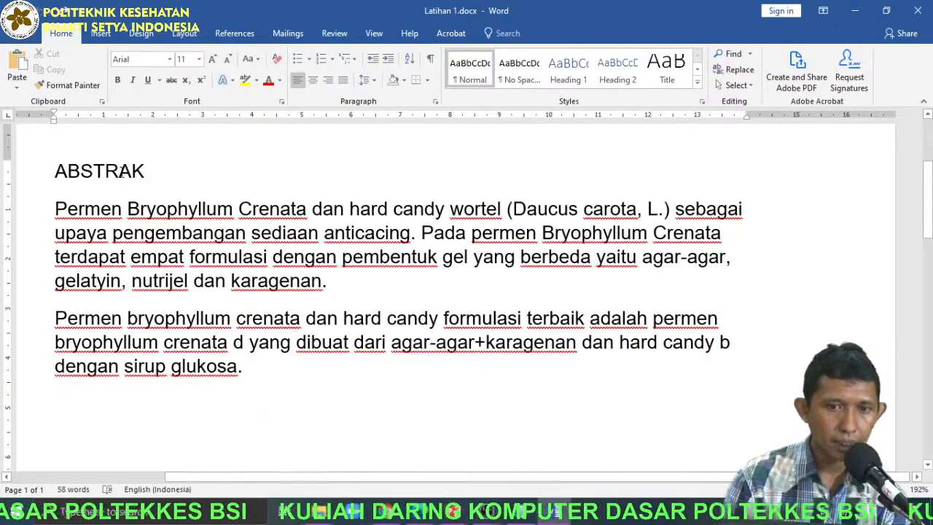
pyautogui.scroll(2, 93, 172)
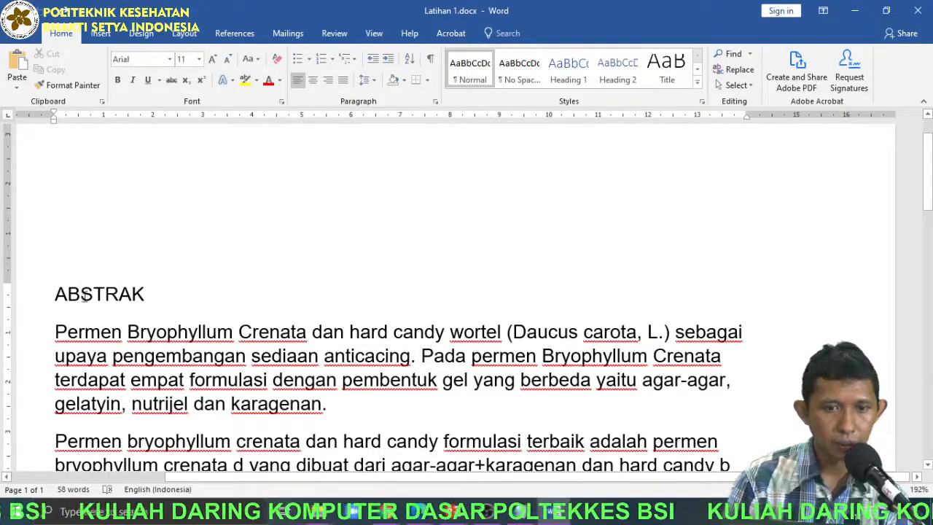
pyautogui.click(314, 82)
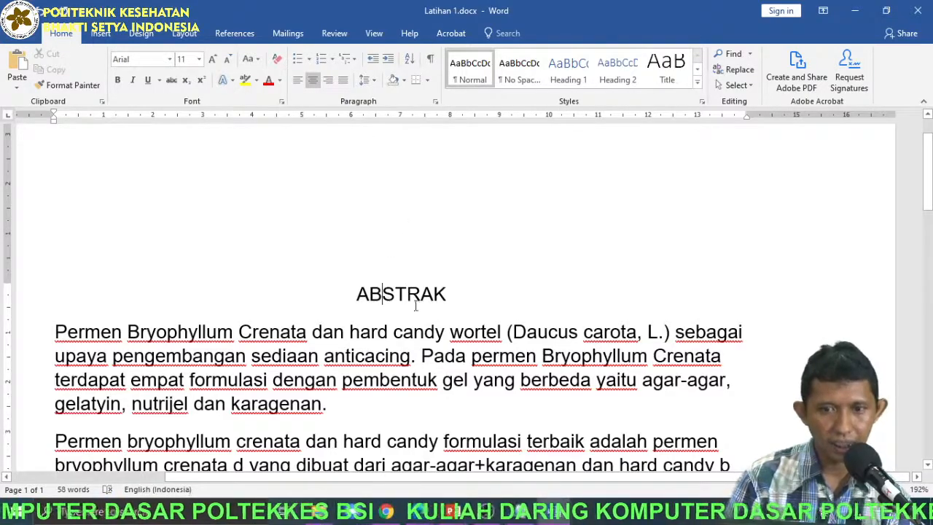
pyautogui.keyDown('ctrl'); pyautogui.scroll(-9, 419, 282); pyautogui.keyUp('ctrl')
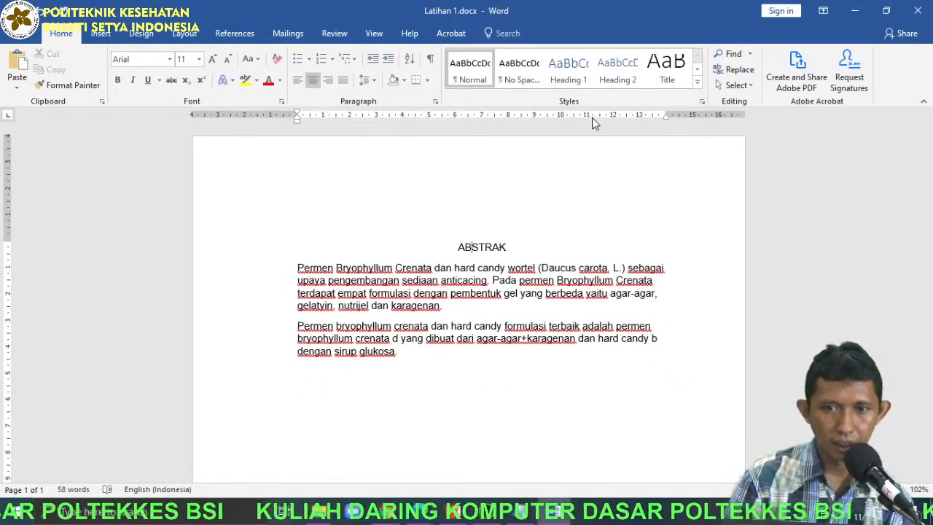
# Try justified, left and right alignment on the first body paragraph, and leave both body paragraphs justified.
pyautogui.keyDown('ctrl'); pyautogui.scroll(3, 521, 283); pyautogui.keyUp('ctrl')
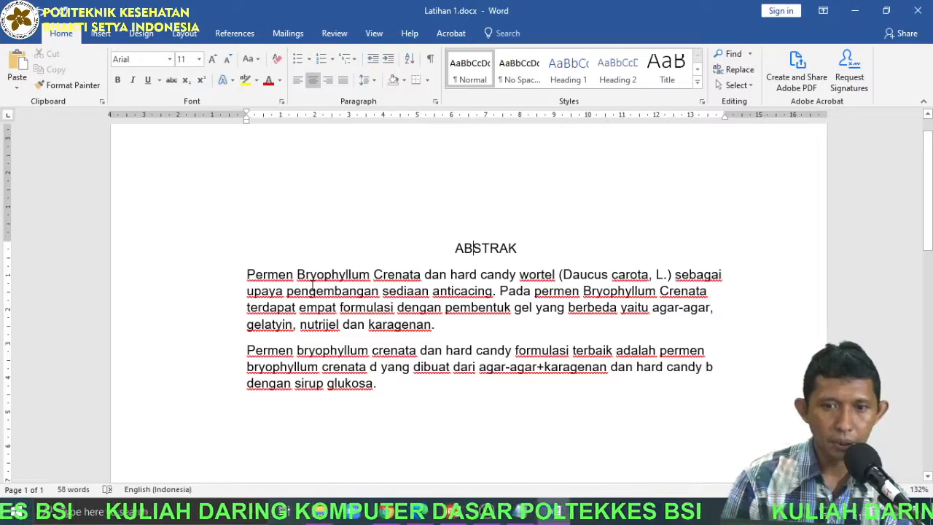
pyautogui.tripleClick(312, 290)
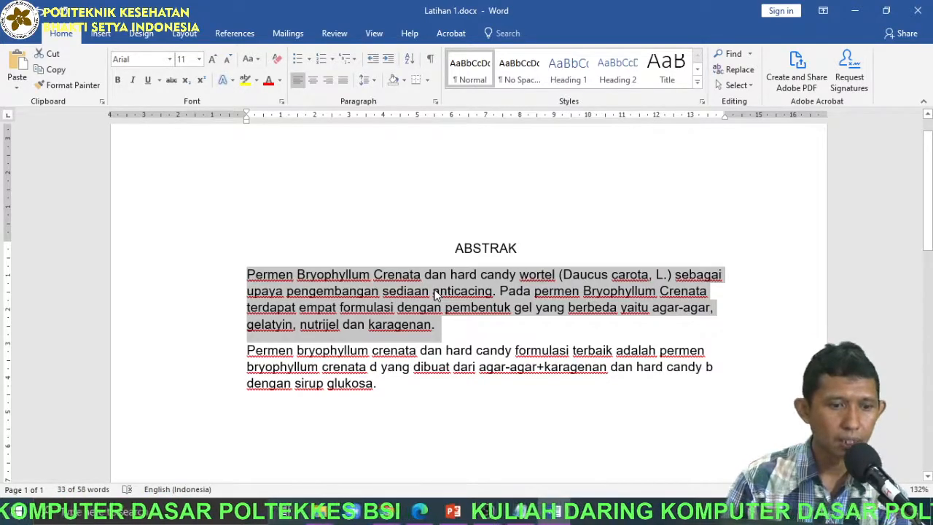
pyautogui.click(345, 79)
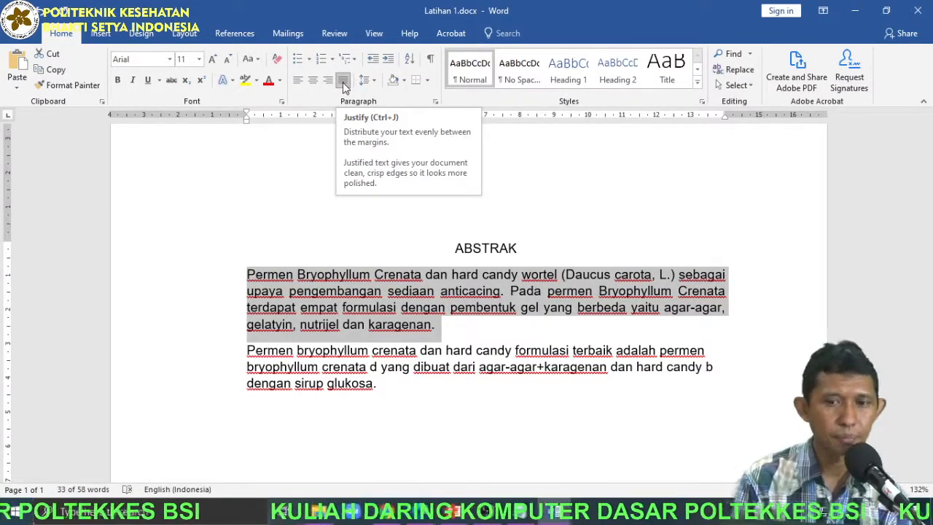
pyautogui.click(297, 80)
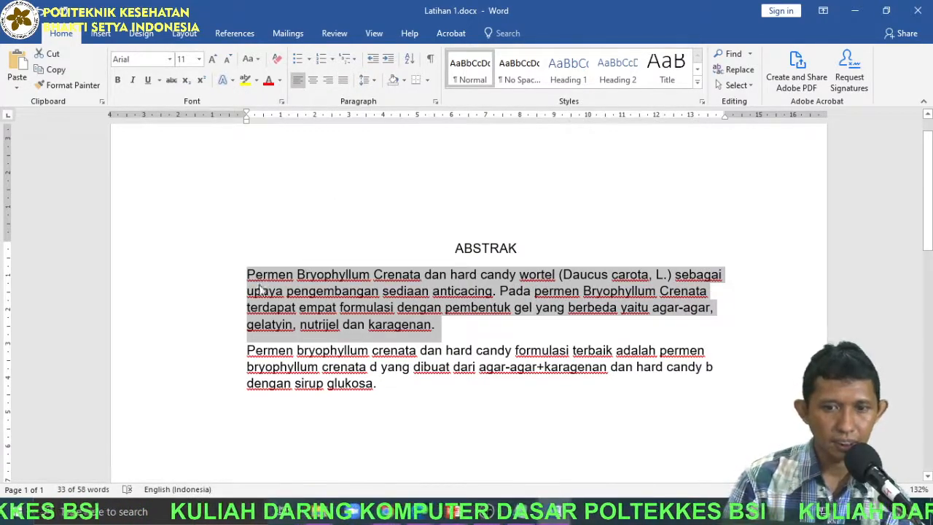
pyautogui.click(328, 80)
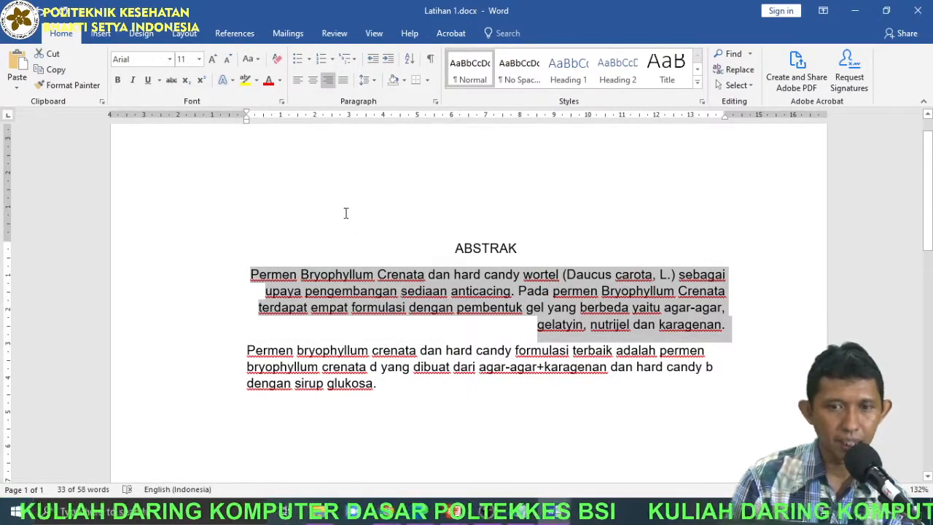
pyautogui.click(343, 81)
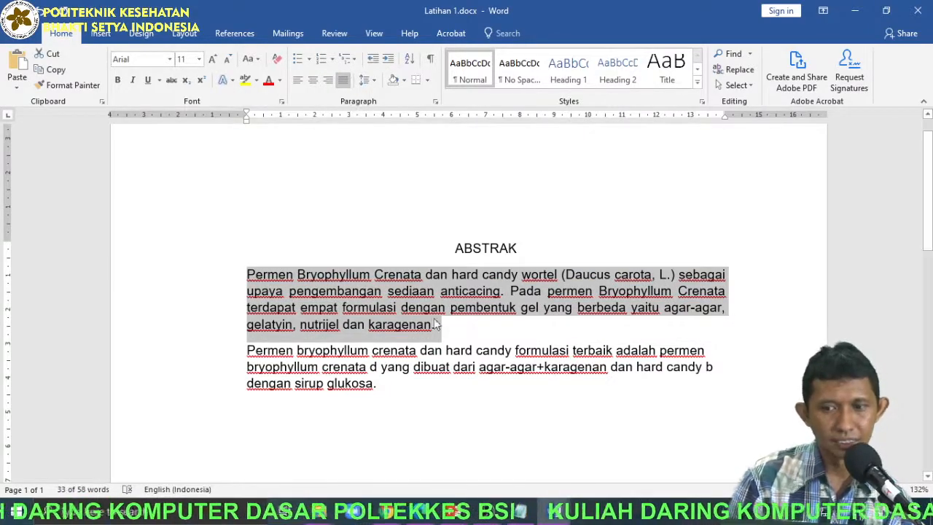
pyautogui.tripleClick(392, 350)
pyautogui.click(344, 80)
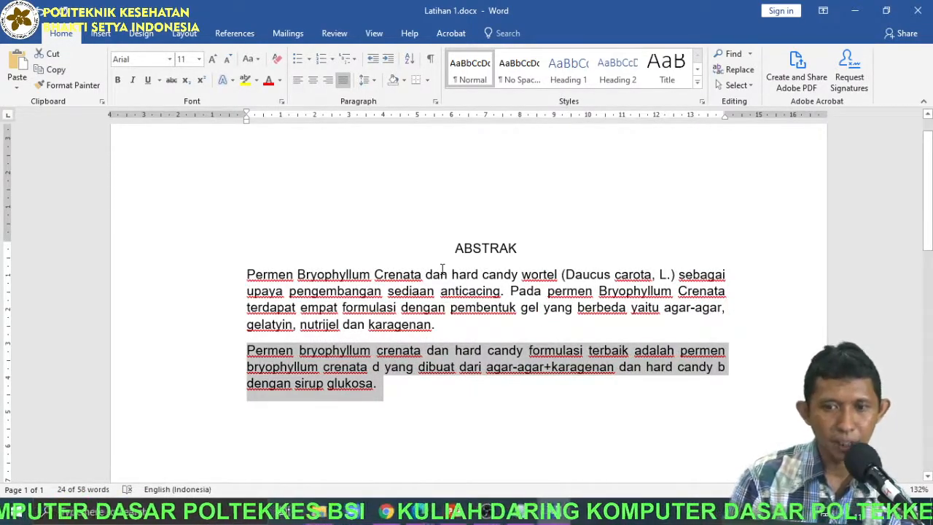
# Left-align the first body paragraph and right-align the second body paragraph.
pyautogui.scroll(4, 440, 286)
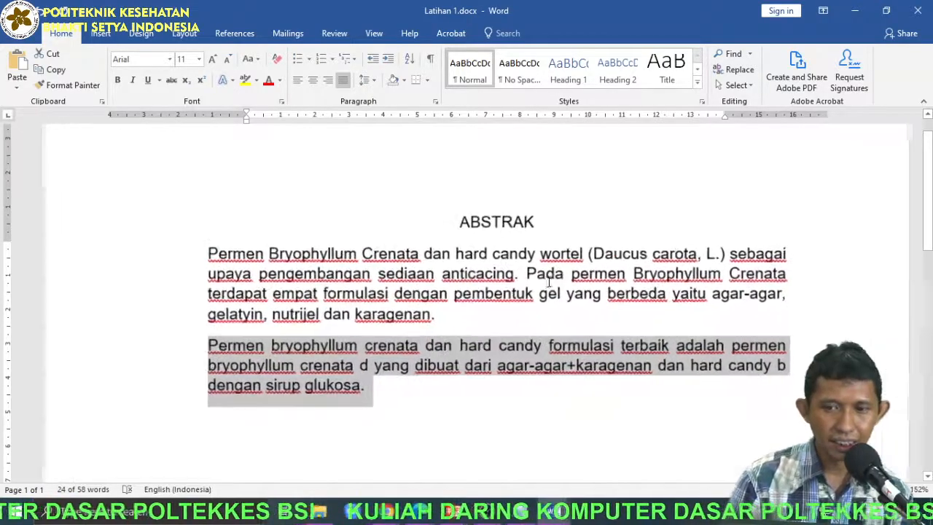
pyautogui.click(256, 264)
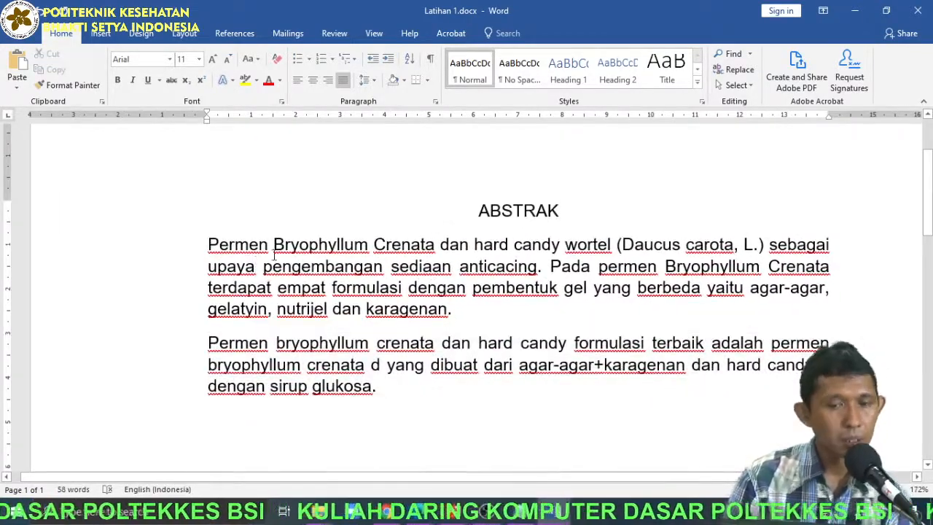
pyautogui.click(327, 264)
pyautogui.click(297, 79)
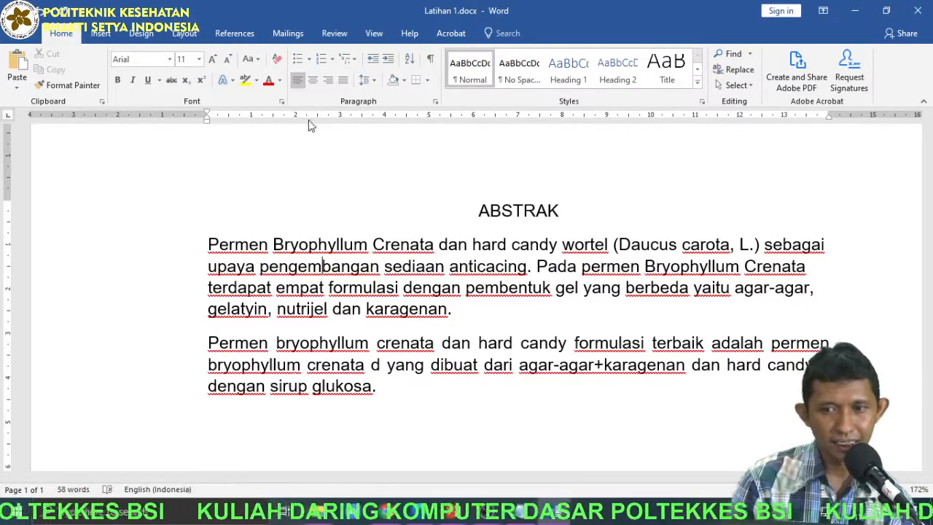
pyautogui.click(379, 364)
pyautogui.click(332, 79)
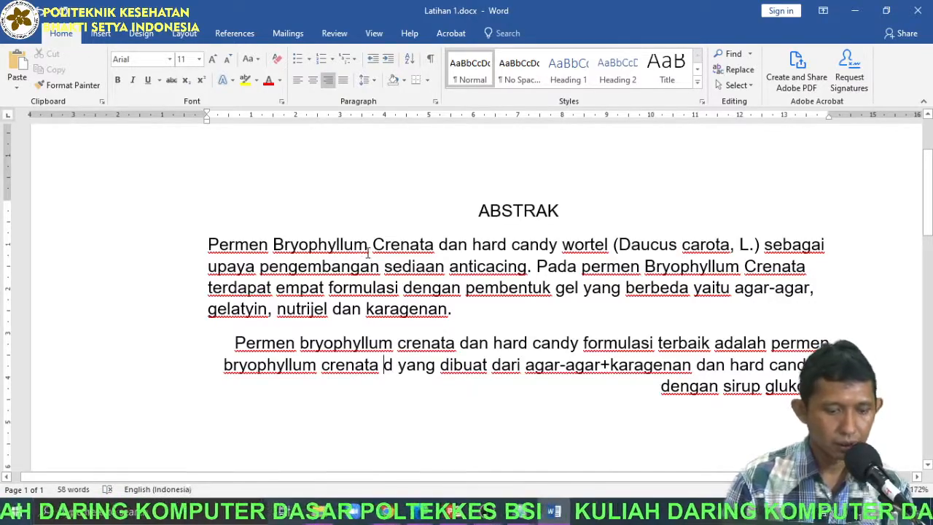
# Justify the whole document's text and centre only the ABSTRAK heading.
pyautogui.hotkey('ctrl', 'a')
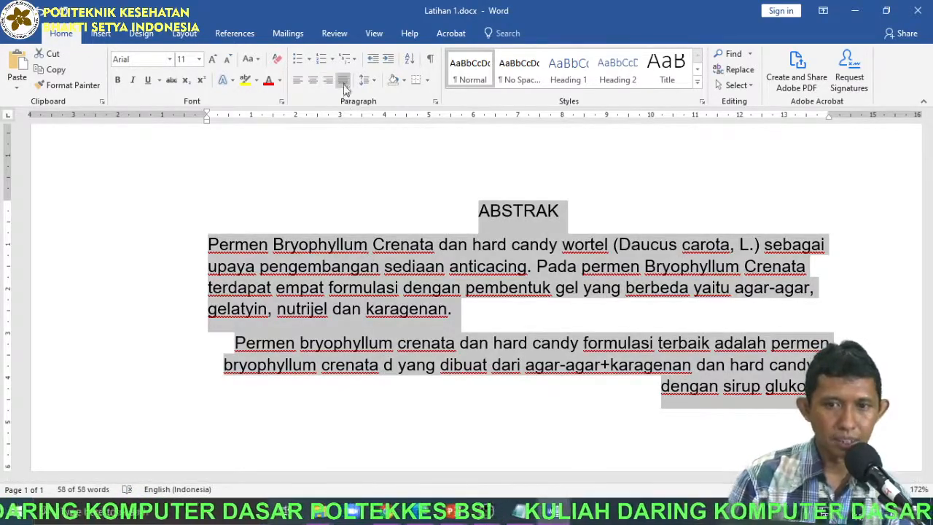
pyautogui.hotkey('ctrl', 'j')
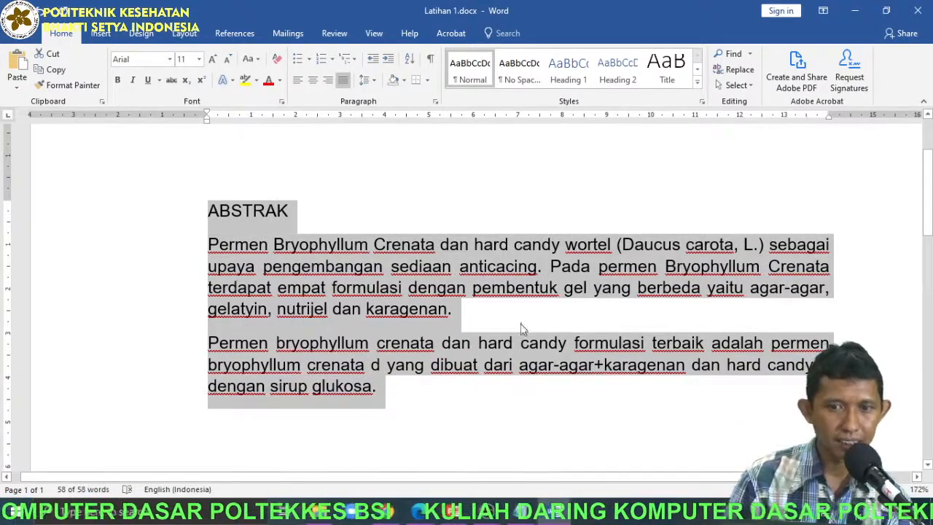
pyautogui.click(301, 215)
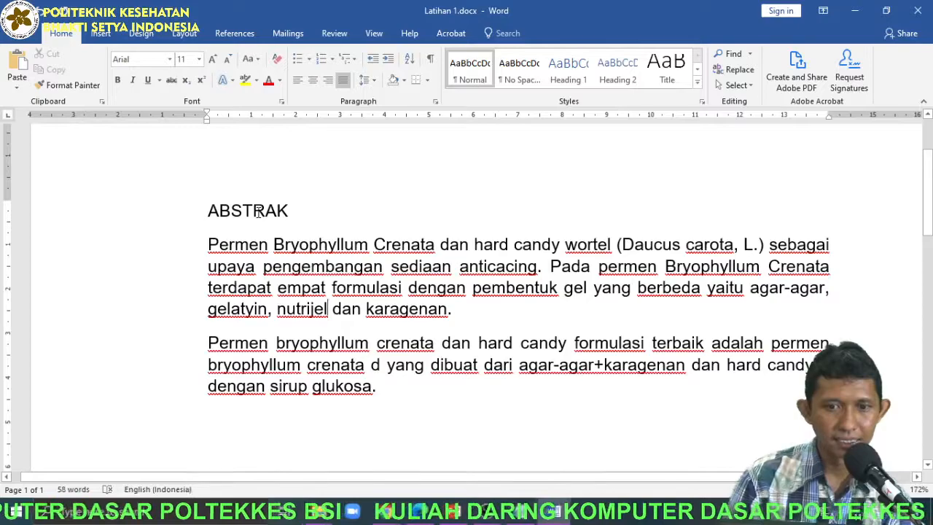
pyautogui.click(313, 79)
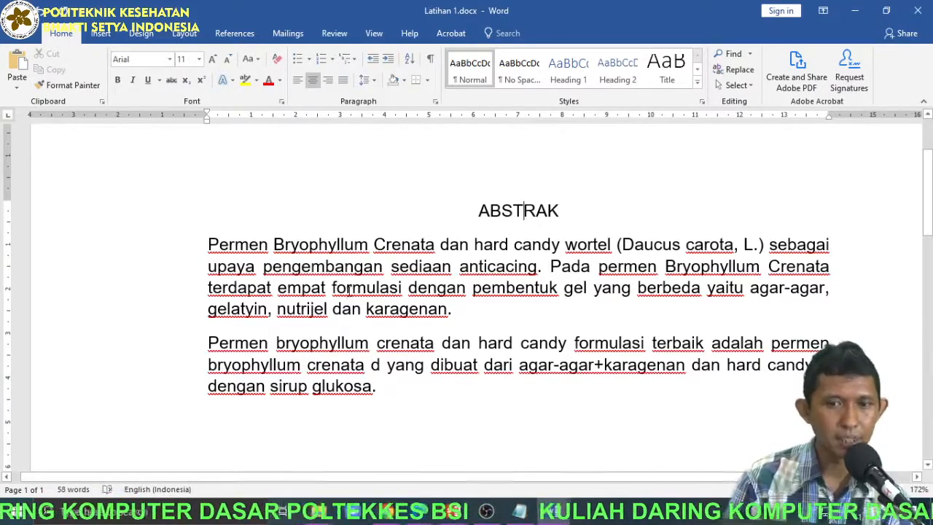
# Show the hidden formatting marks and point out the paragraph marks ending the first body paragraph and the ABSTRAK heading.
pyautogui.click(433, 64)
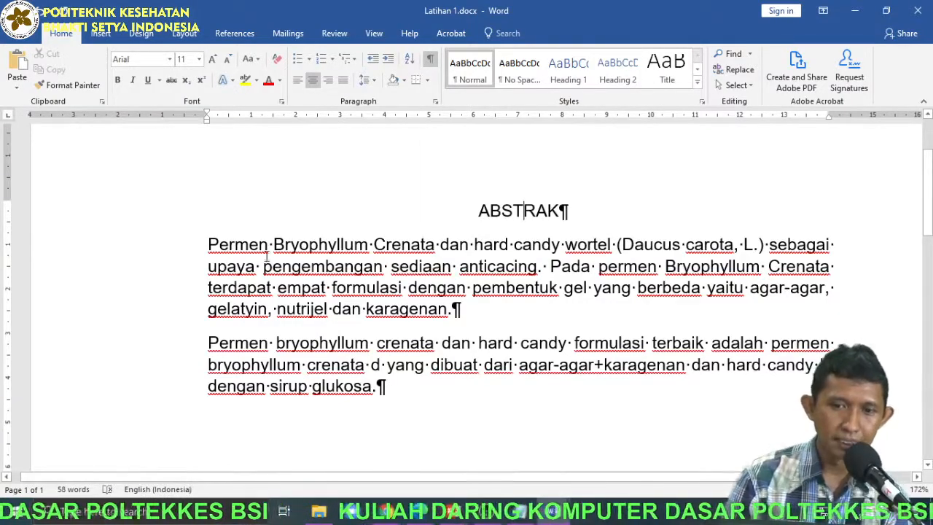
pyautogui.moveTo(209, 247); pyautogui.dragTo(594, 267)
pyautogui.click(314, 284)
pyautogui.moveTo(218, 269); pyautogui.dragTo(432, 270)
pyautogui.moveTo(395, 296); pyautogui.dragTo(461, 309)
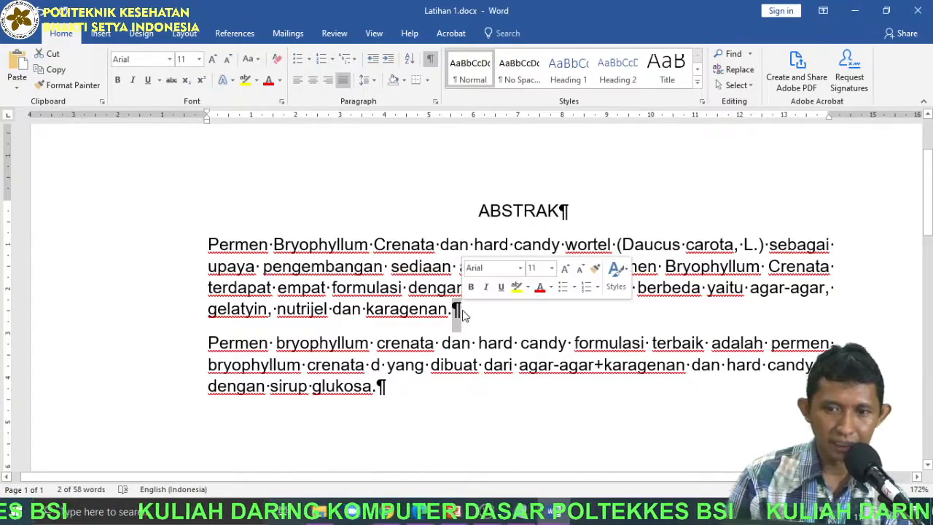
pyautogui.click(561, 212)
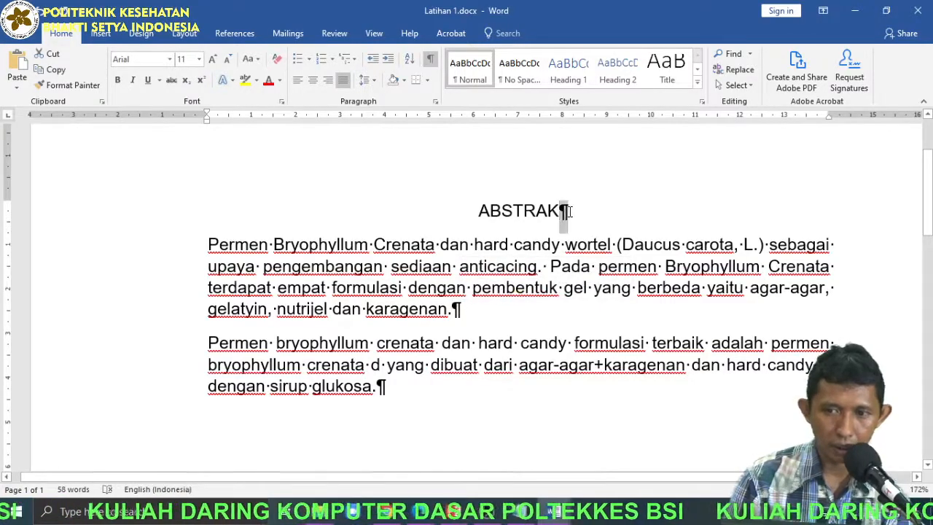
pyautogui.moveTo(478, 245); pyautogui.dragTo(588, 247)
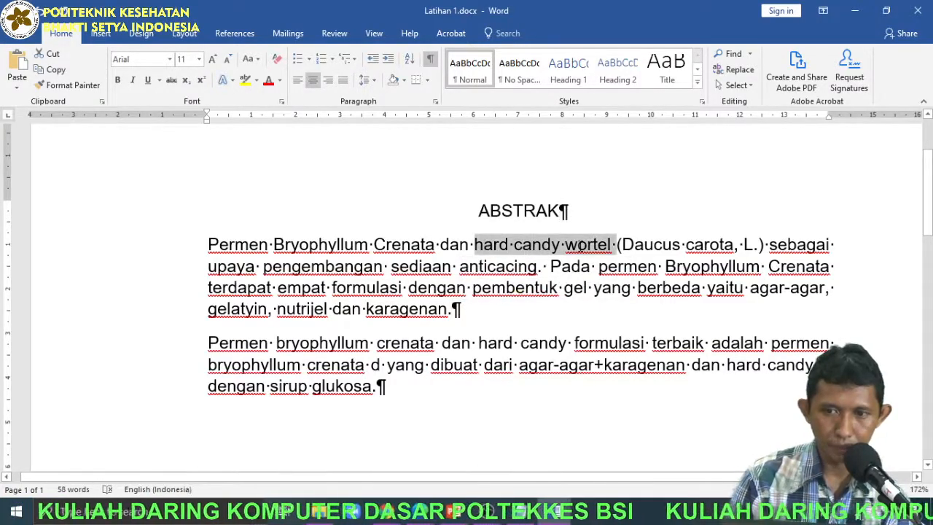
# Insert two empty paragraphs after the ABSTRAK heading, and delete both of them.
pyautogui.click(541, 229)
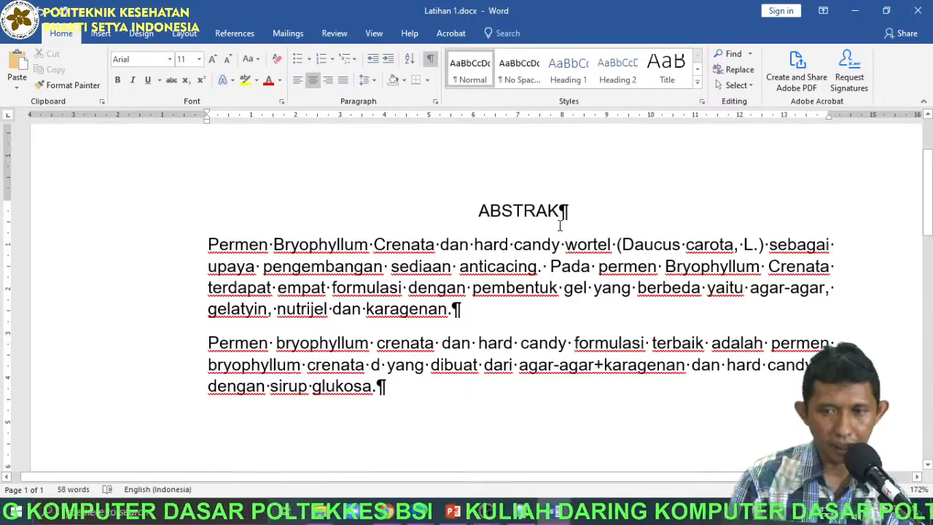
pyautogui.press('Return')
pyautogui.press('Return')
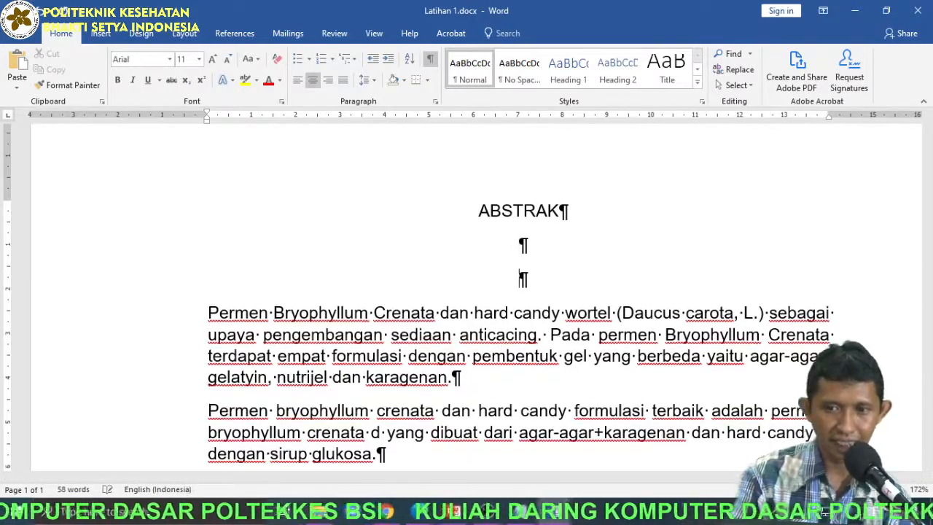
pyautogui.moveTo(533, 253); pyautogui.dragTo(538, 282)
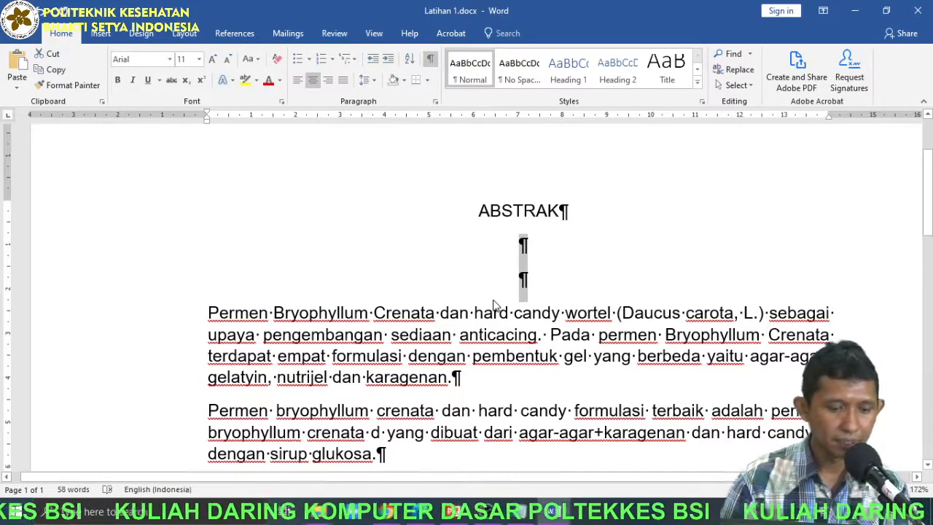
pyautogui.press('BackSpace')
pyautogui.press('BackSpace')
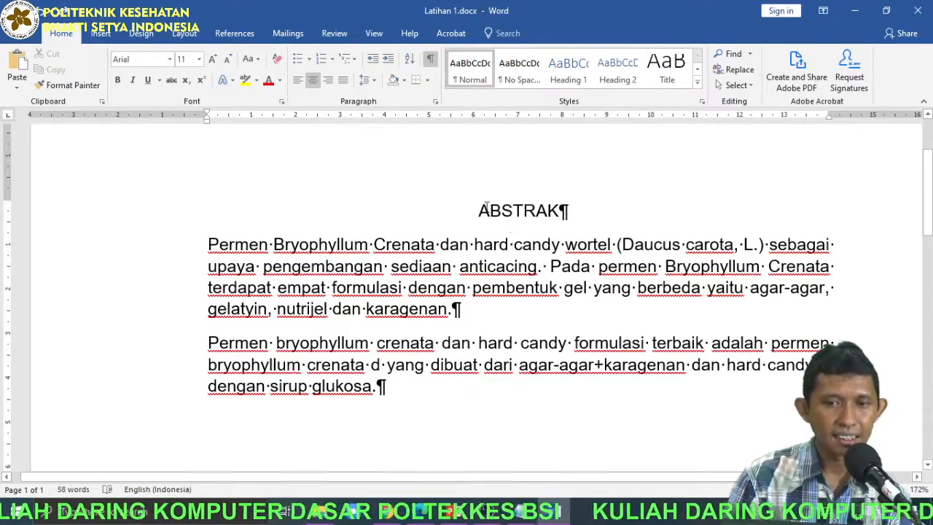
# Set the whole document's line spacing to 1,5 and hide the formatting marks.
pyautogui.hotkey('ctrl', 'a')
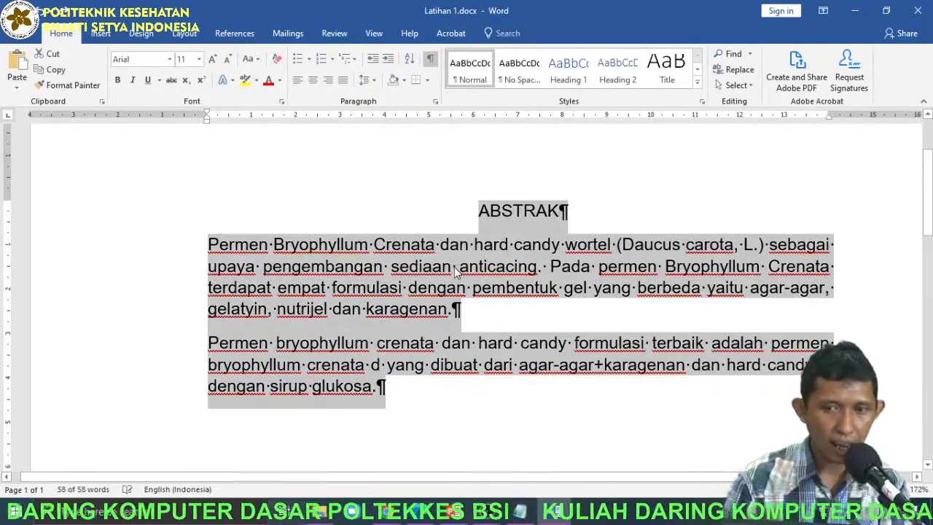
pyautogui.click(373, 85)
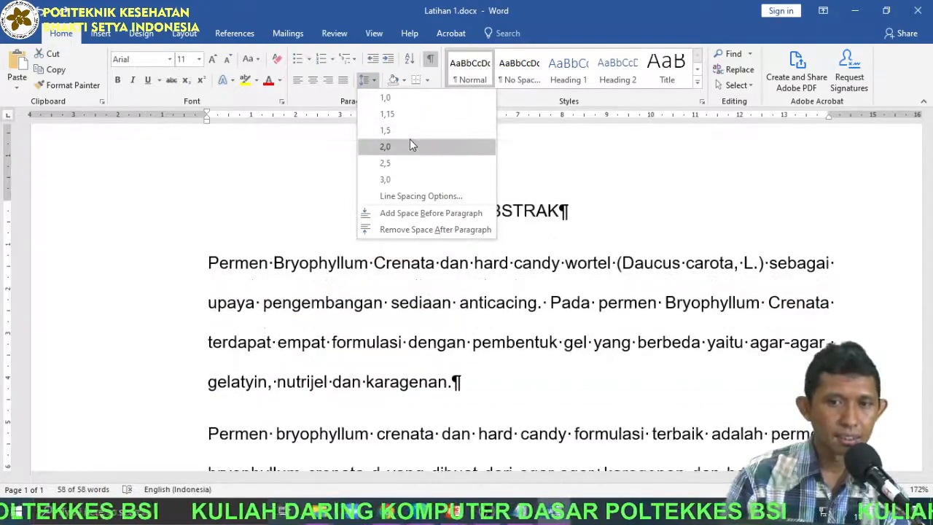
pyautogui.click(412, 131)
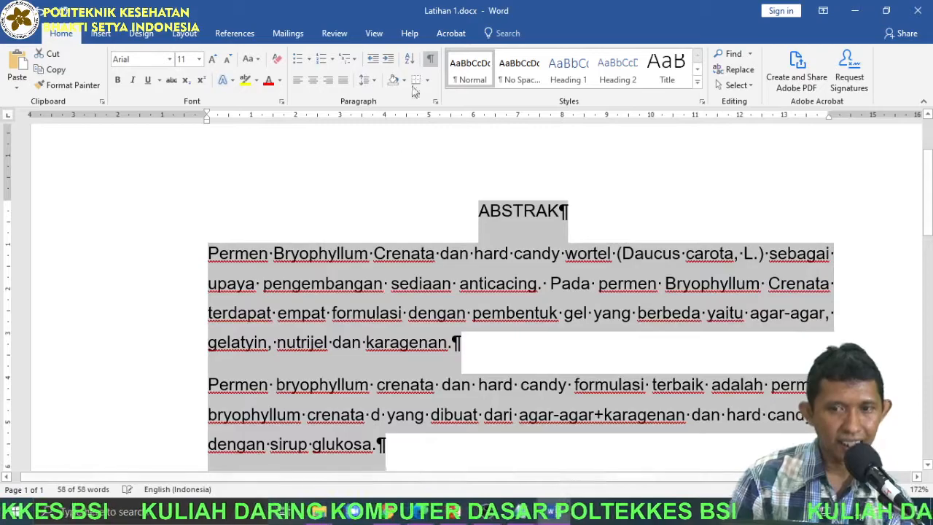
pyautogui.click(430, 58)
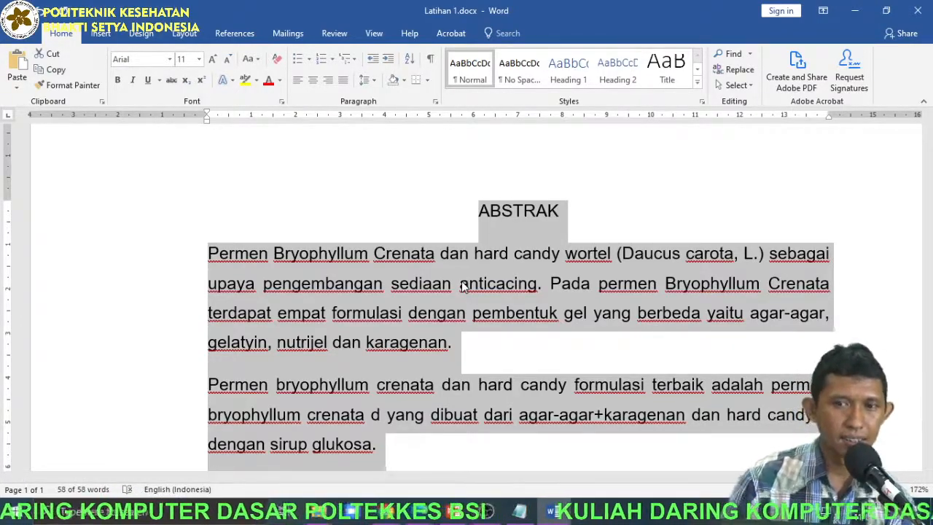
# Try 2,0 line spacing on the whole document, and return it to 1,5.
pyautogui.click(367, 80)
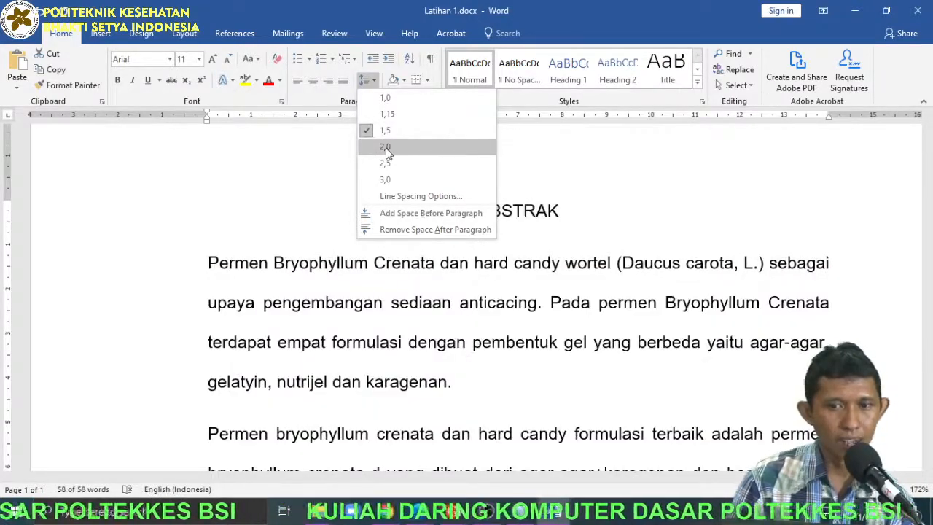
pyautogui.click(386, 150)
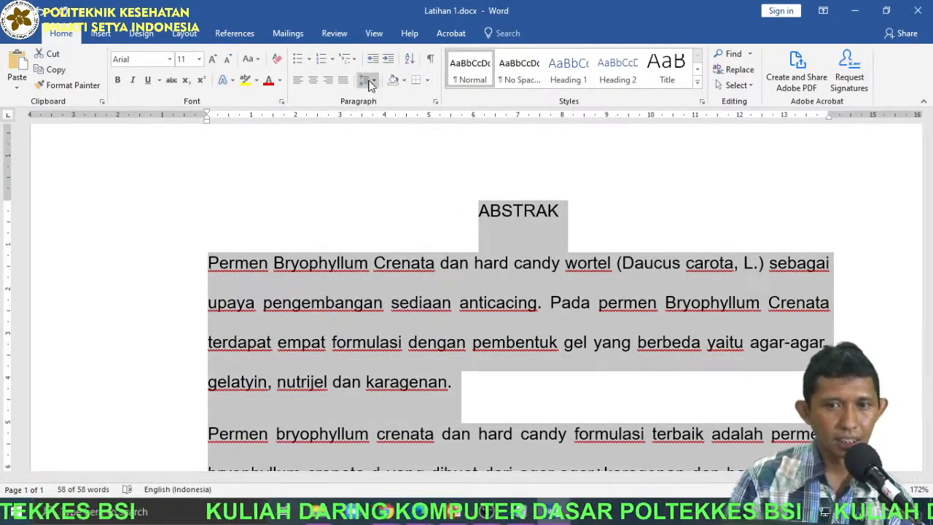
pyautogui.click(369, 85)
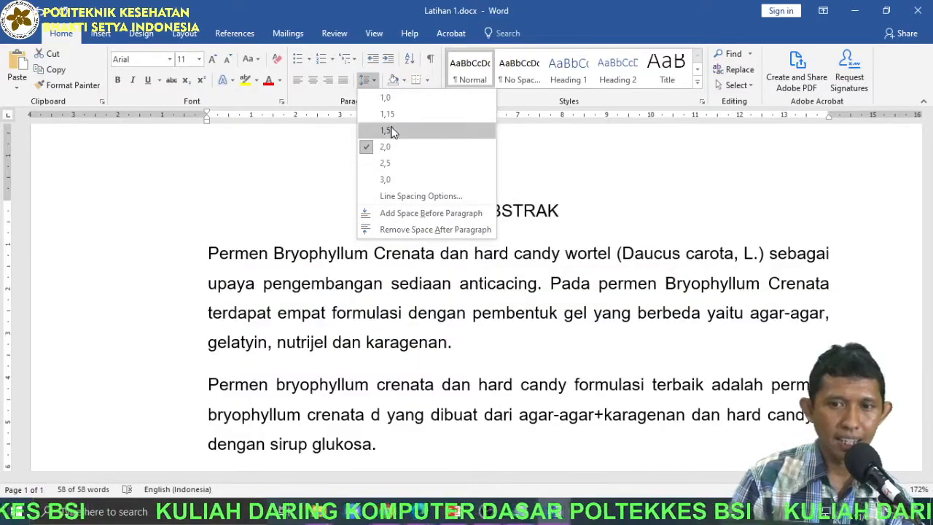
pyautogui.click(387, 129)
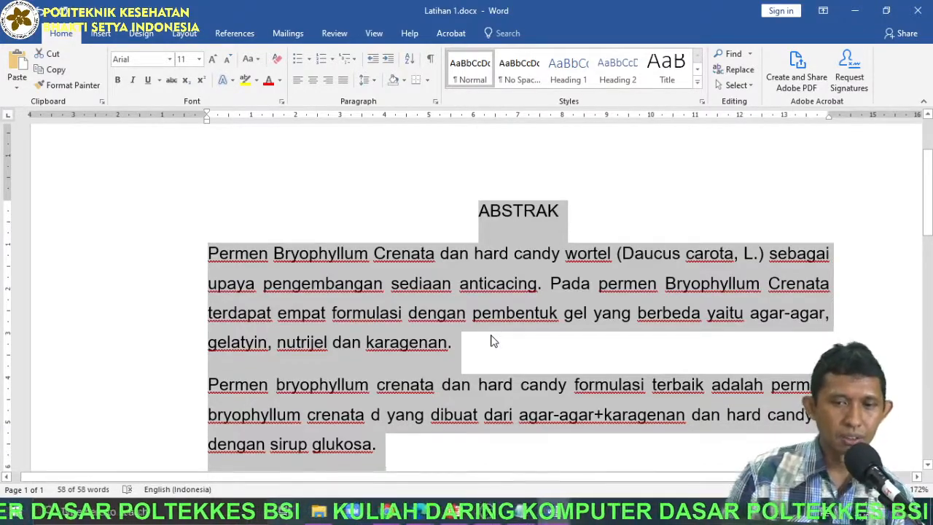
# Set the line spacing of the whole document to 2,0 and check the text down to the last paragraph.
pyautogui.click(366, 81)
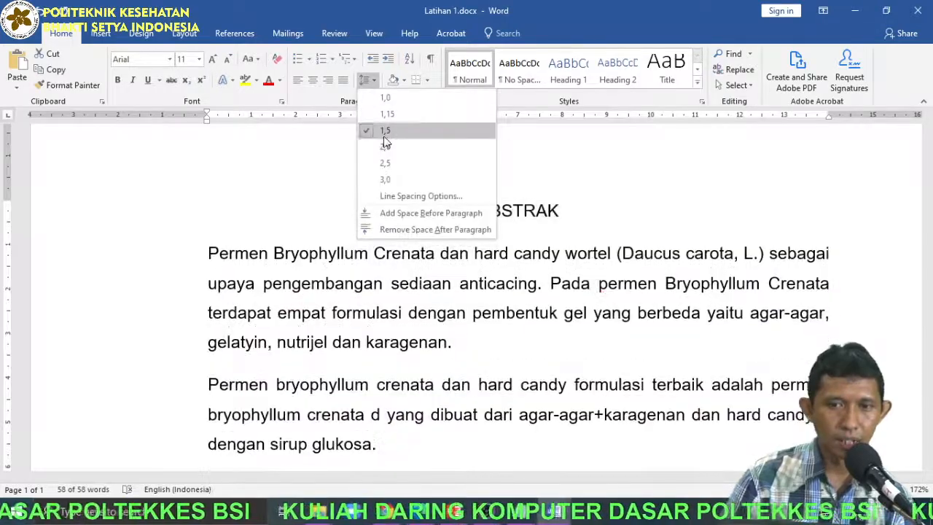
pyautogui.click(386, 148)
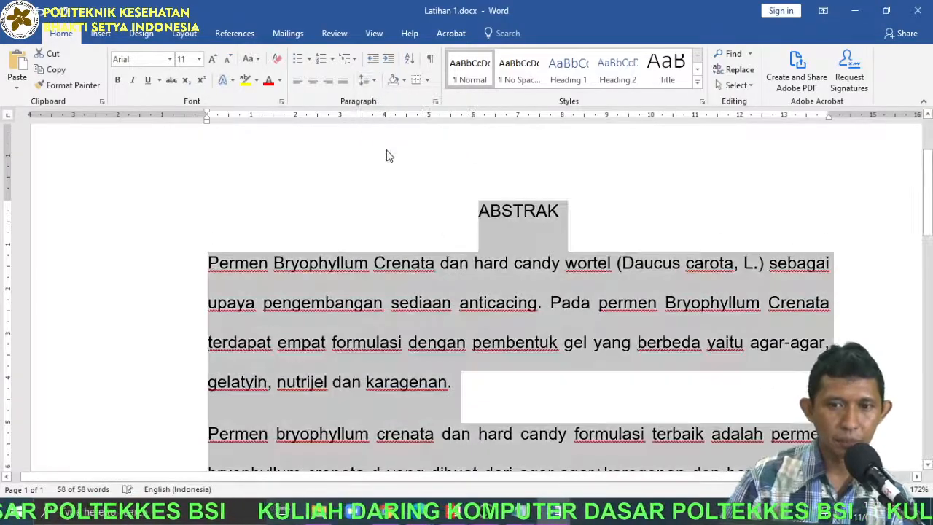
pyautogui.click(522, 213)
pyautogui.keyDown('ctrl'); pyautogui.scroll(-2, 525, 263); pyautogui.keyUp('ctrl')
pyautogui.scroll(-5, 524, 267)
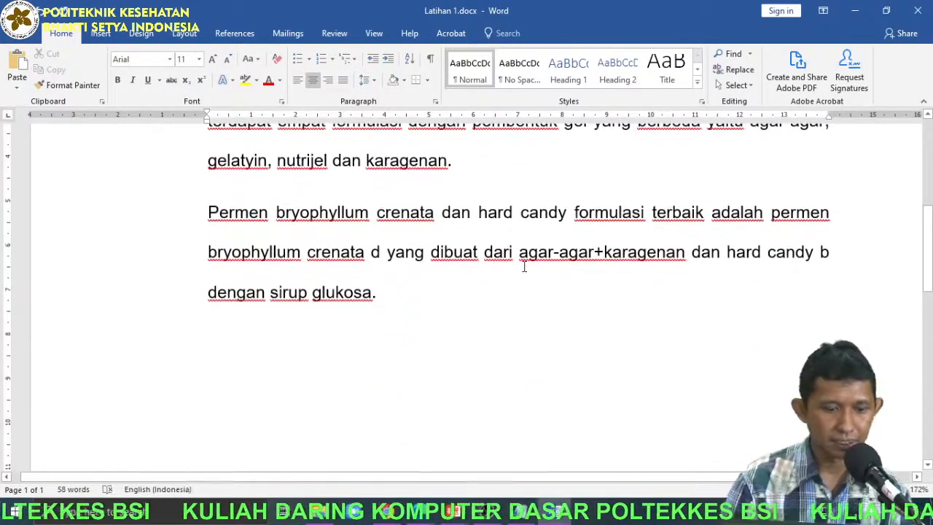
pyautogui.keyDown('ctrl'); pyautogui.scroll(-3, 523, 267); pyautogui.keyUp('ctrl')
pyautogui.scroll(5, 524, 270)
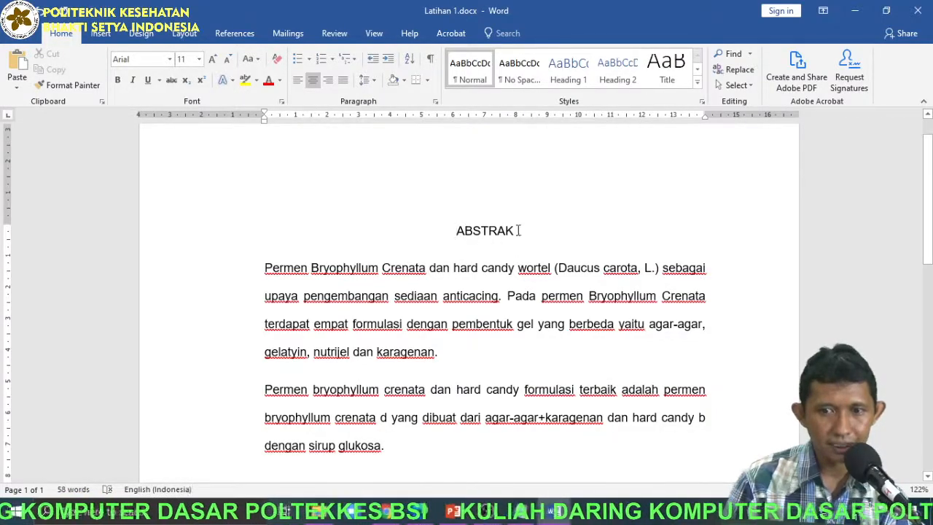
# Add two empty paragraphs below the ABSTRAK heading to show the gap they make, and remove both again.
pyautogui.press('Return')
pyautogui.press('Return')
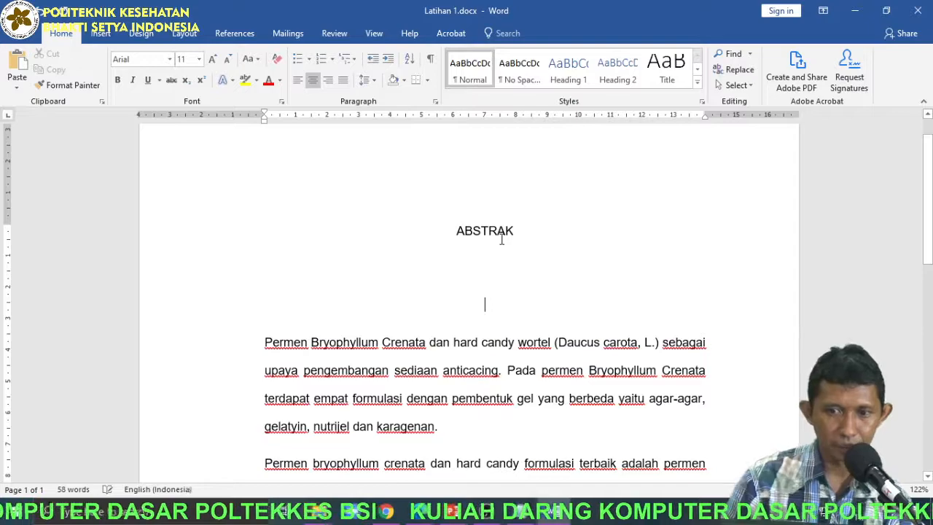
pyautogui.moveTo(457, 232); pyautogui.dragTo(490, 324)
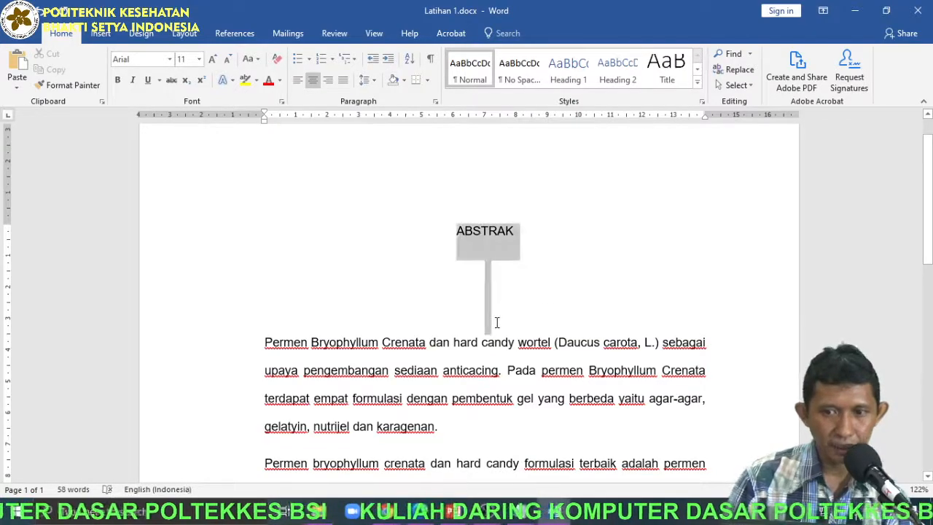
pyautogui.click(537, 326)
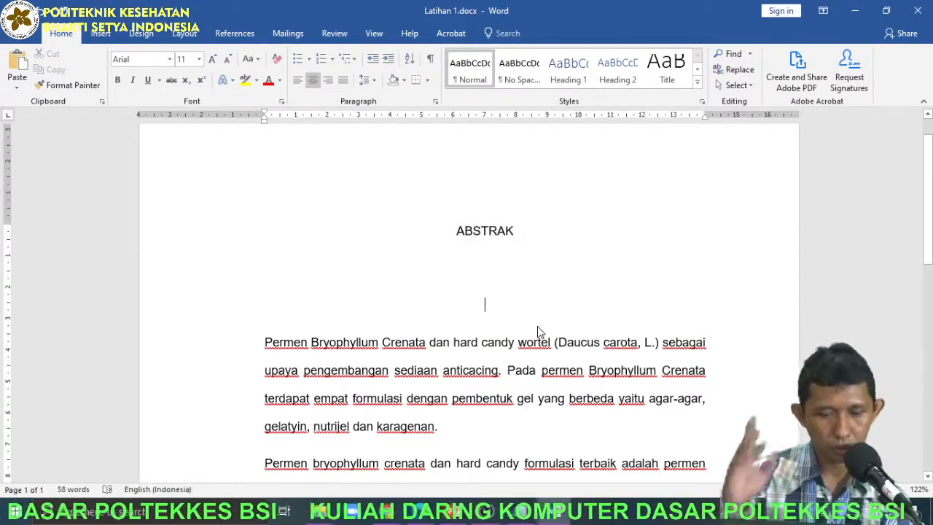
pyautogui.press('BackSpace')
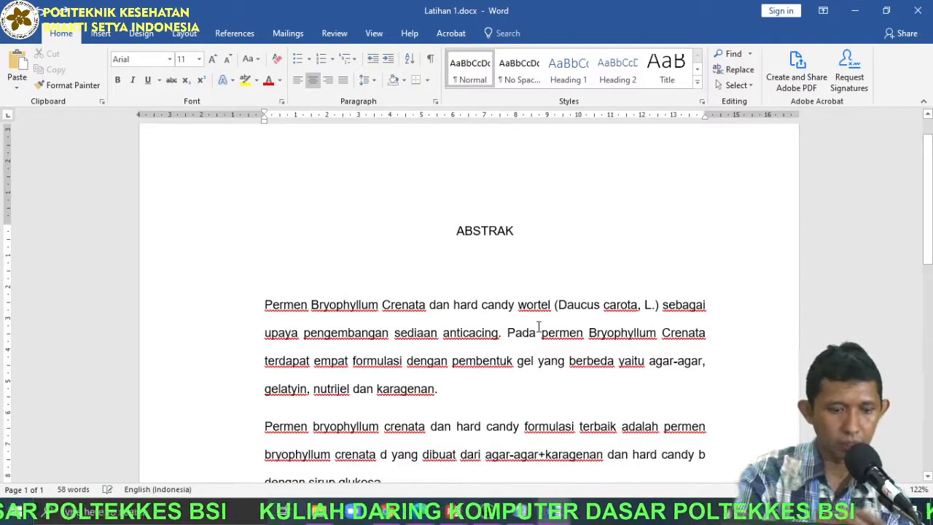
pyautogui.press('BackSpace')
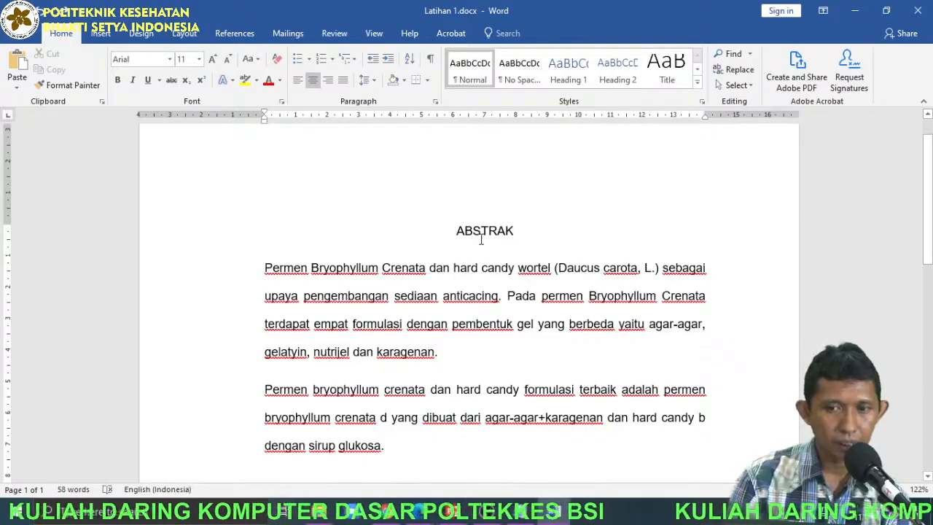
# Set the paragraph spacing after the ABSTRAK heading to 36 pt.
pyautogui.click(509, 231)
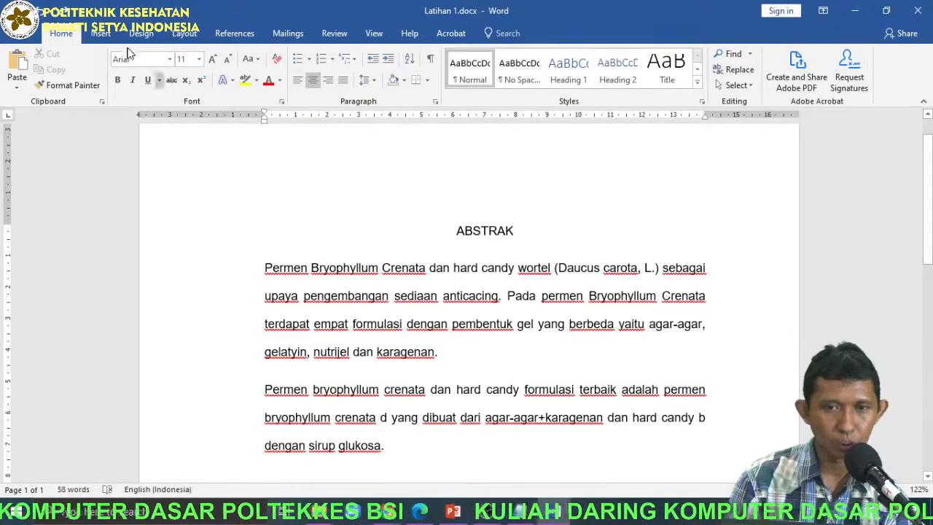
pyautogui.click(183, 34)
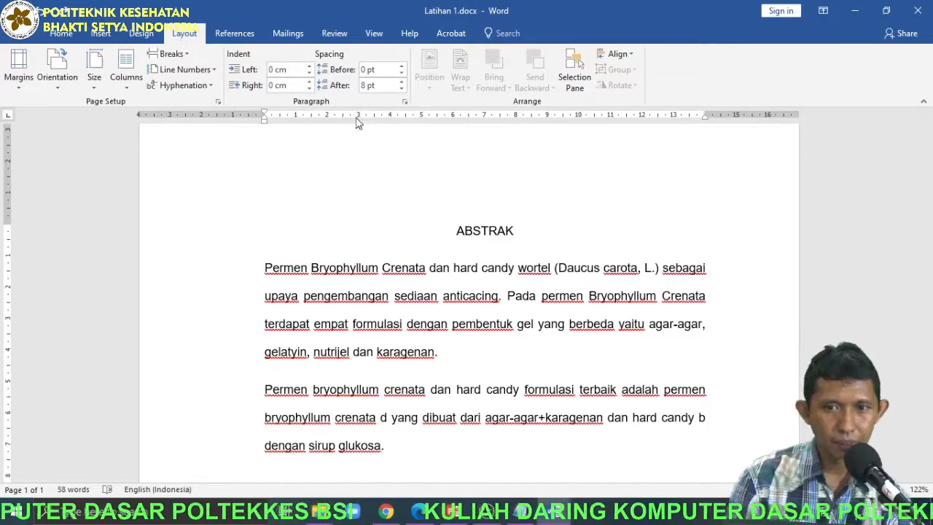
pyautogui.click(402, 82)
pyautogui.click(402, 82)
pyautogui.click(402, 82)
pyautogui.click(401, 82)
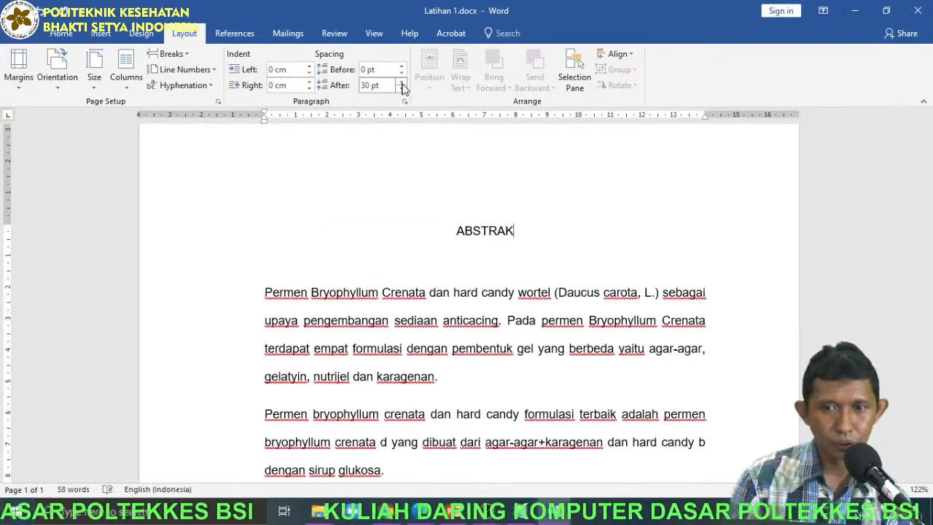
pyautogui.click(402, 82)
pyautogui.click(402, 82)
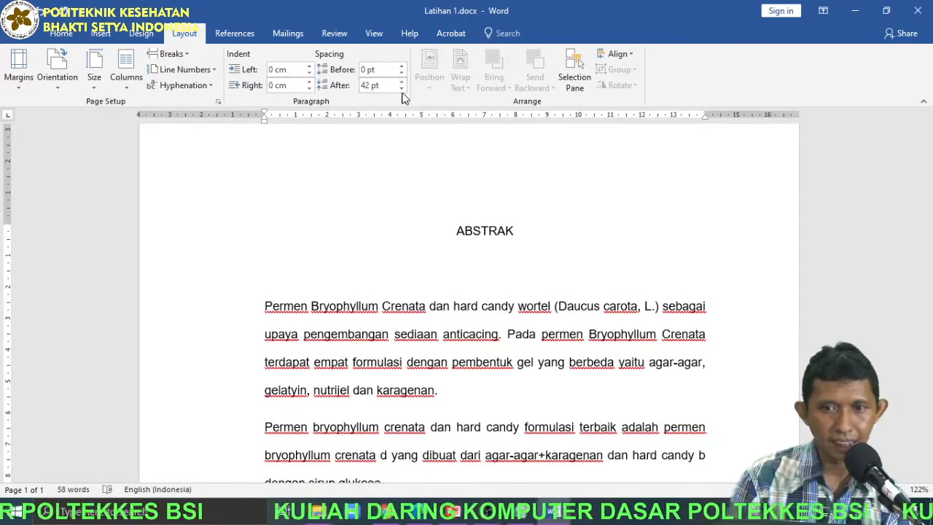
pyautogui.click(401, 89)
pyautogui.click(401, 88)
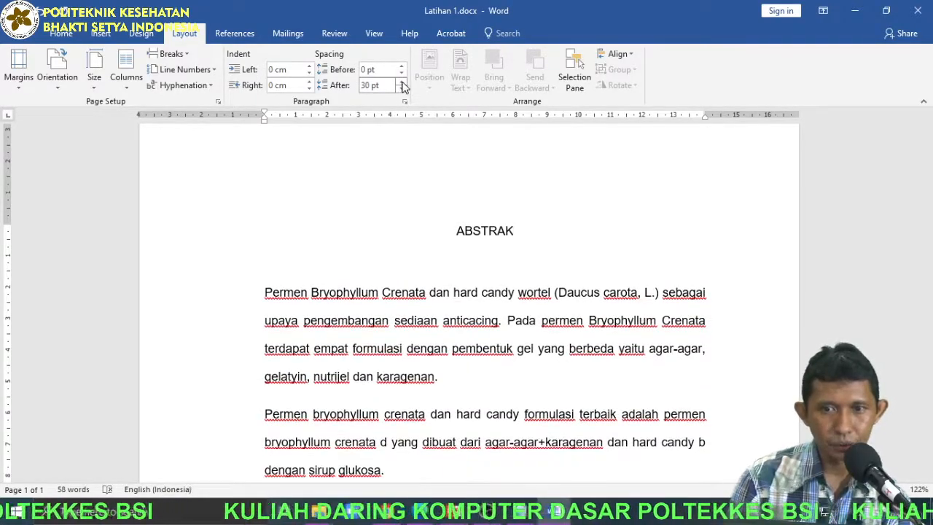
pyautogui.click(401, 82)
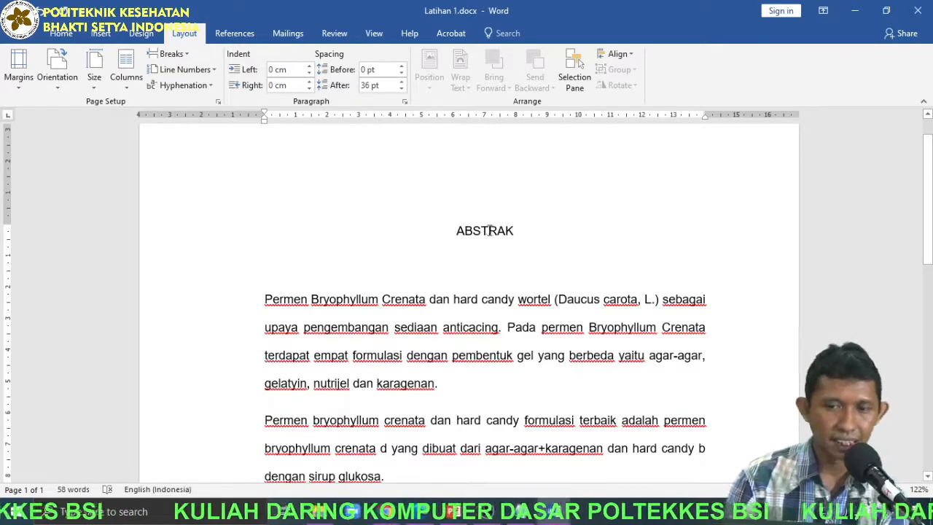
# Compare the spacing after the ABSTRAK heading with that of the first body paragraph.
pyautogui.tripleClick(519, 230)
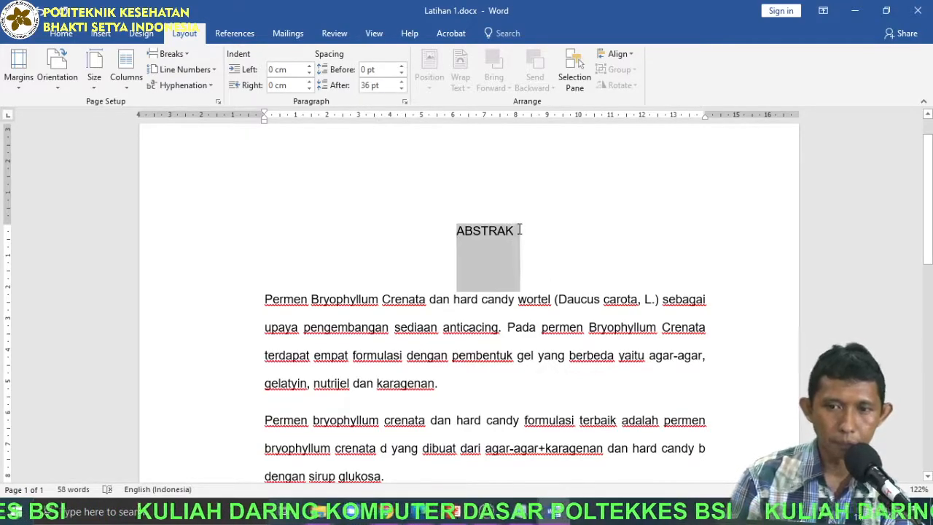
pyautogui.click(469, 305)
pyautogui.moveTo(264, 299); pyautogui.dragTo(541, 327)
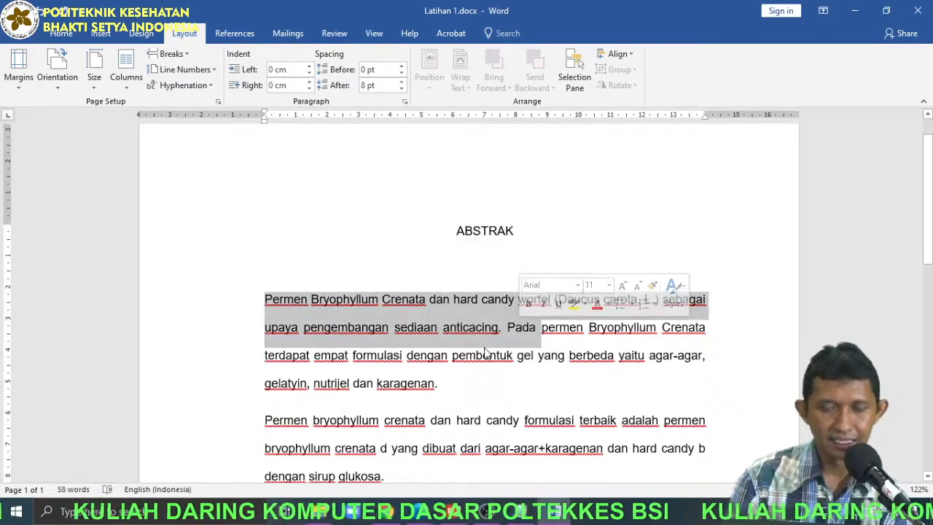
pyautogui.click(507, 239)
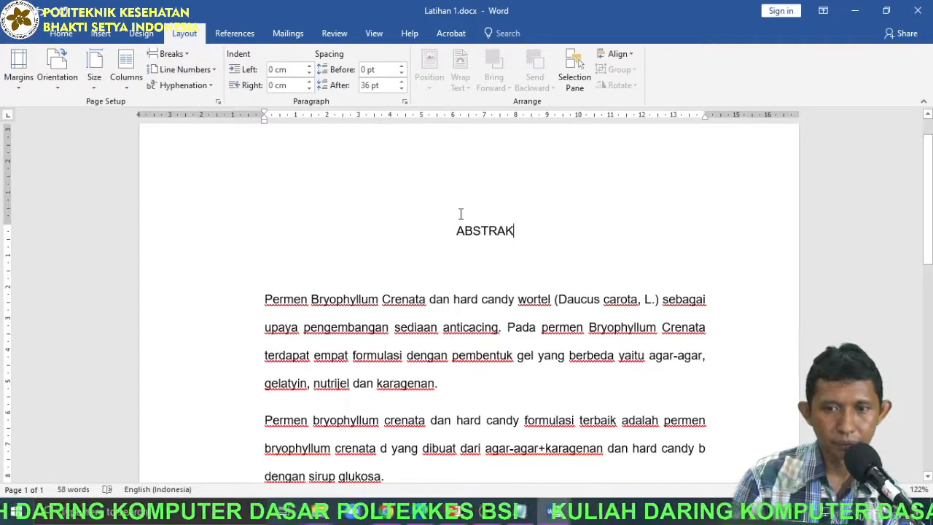
# Insert a page break after the last body paragraph and enter BAB I and PENDAHULUAN, separated by a line break, followed by a new paragraph.
pyautogui.scroll(-4, 464, 219)
pyautogui.click(435, 333)
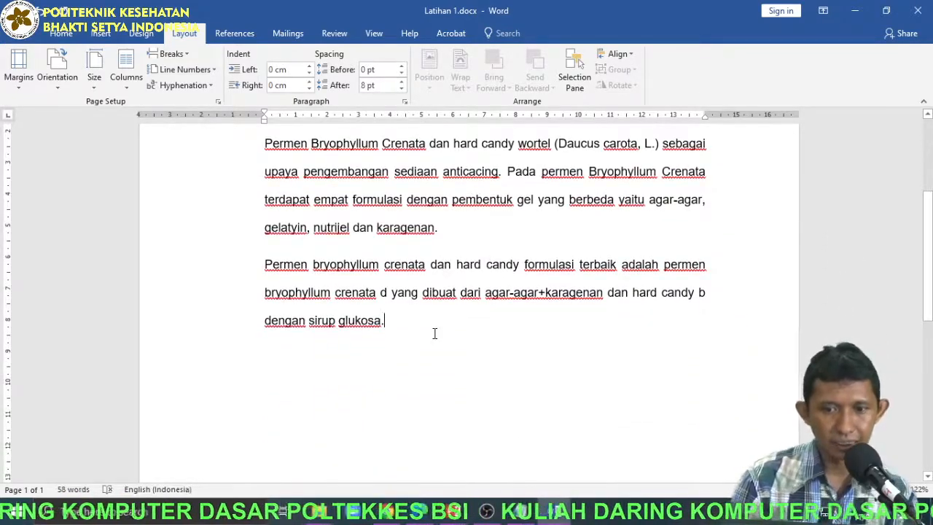
pyautogui.hotkey('ctrl', 'Return')
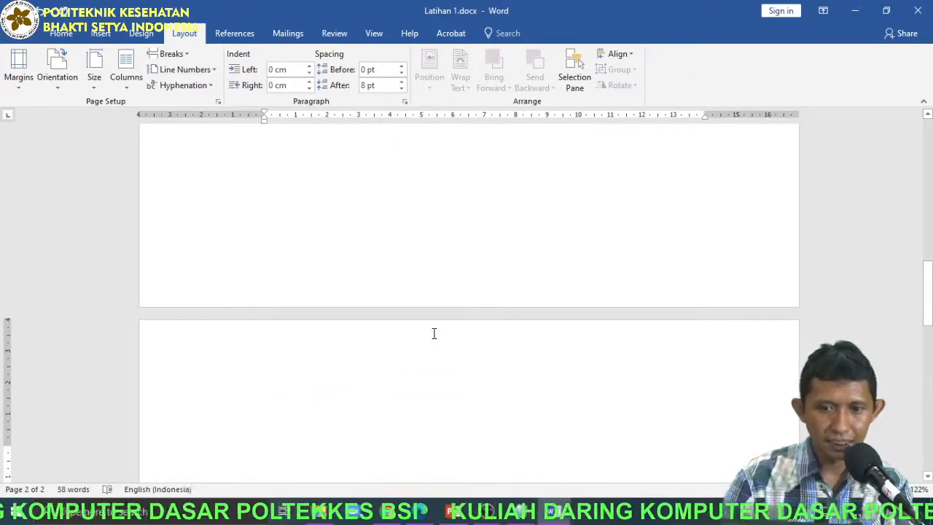
pyautogui.write('BAB I')
pyautogui.hotkey('shift', 'Return')
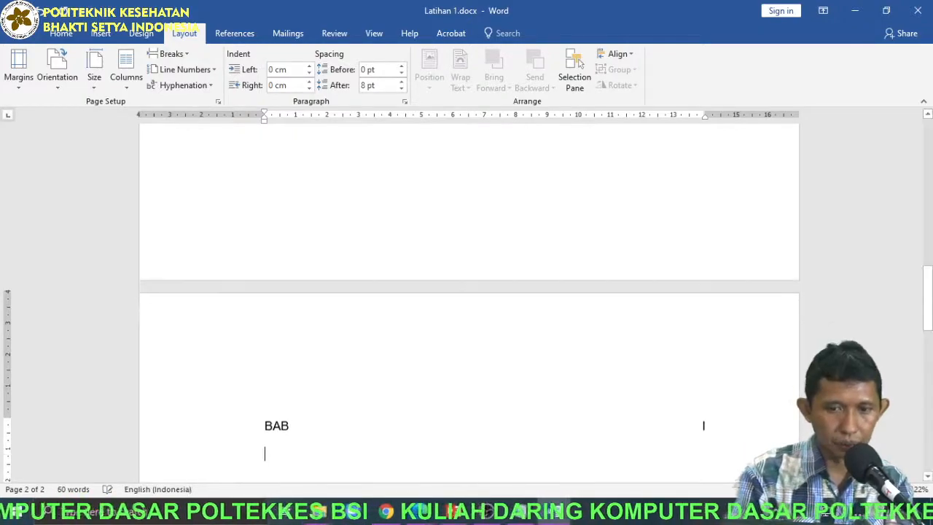
pyautogui.write('PEN')
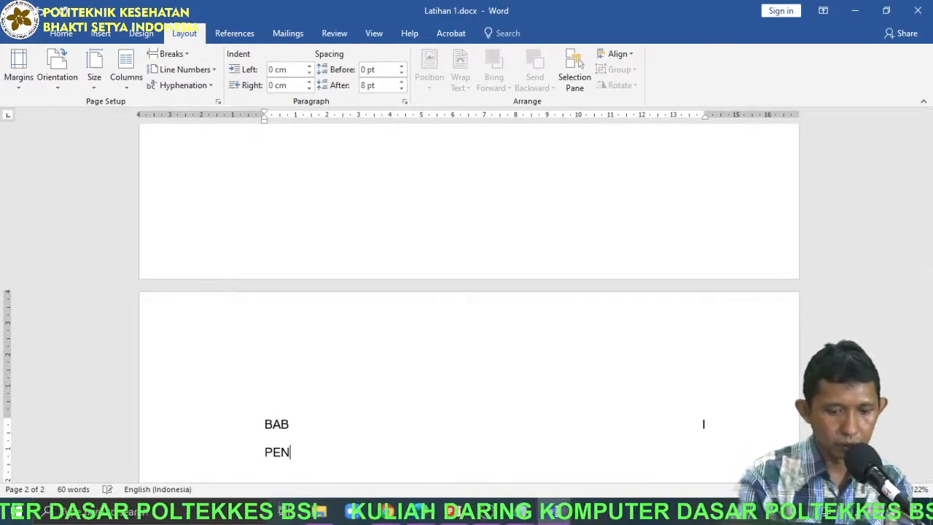
pyautogui.write('DAHULUAN')
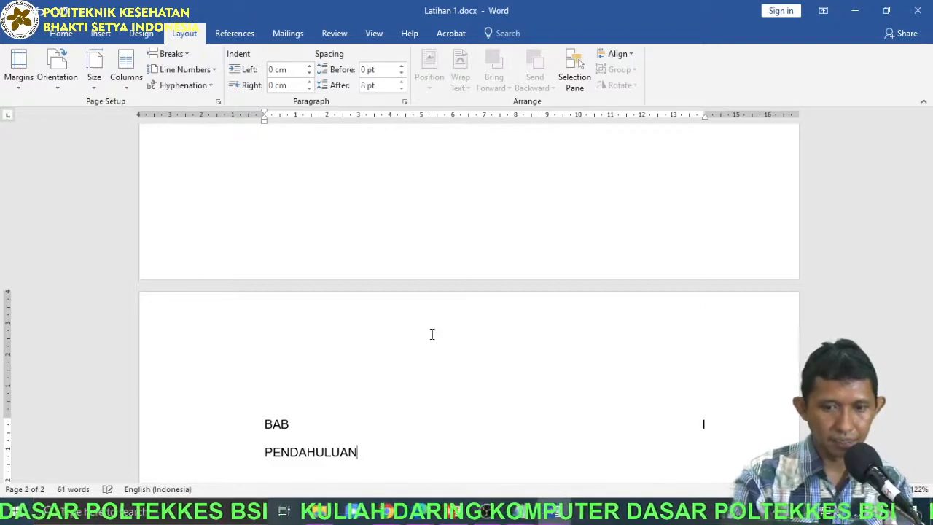
pyautogui.press('Return')
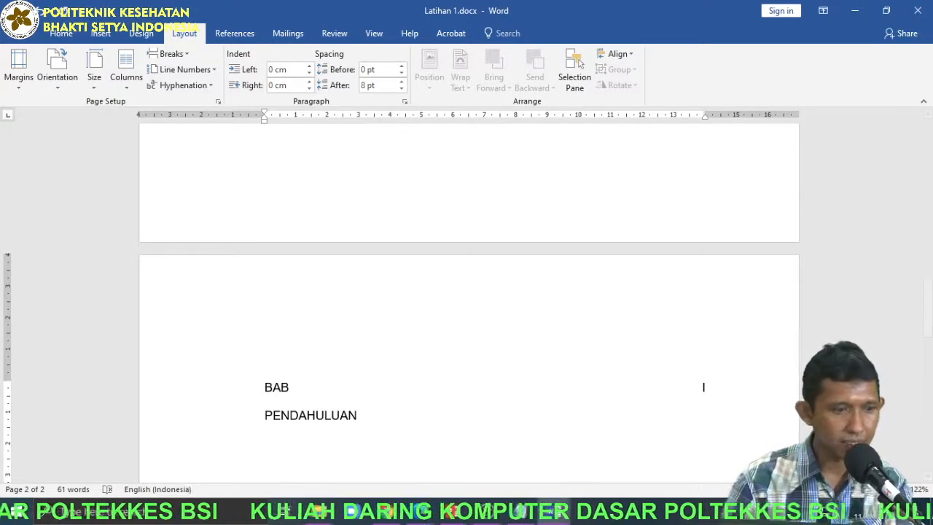
# Paste the longer abstract text copied from the other window below the PENDAHULUAN line.
pyautogui.hotkey('alt', 'Tab')
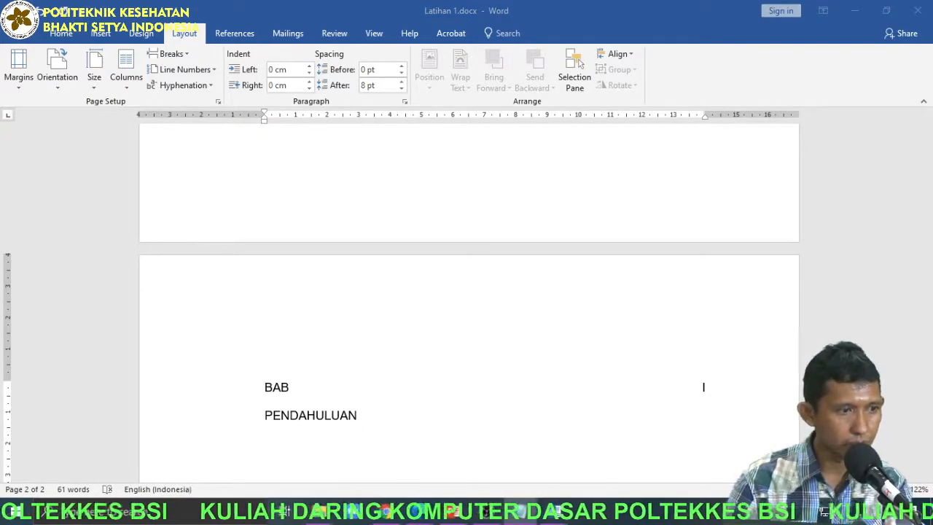
pyautogui.hotkey('alt', 'Tab')
pyautogui.hotkey('ctrl', 'v')
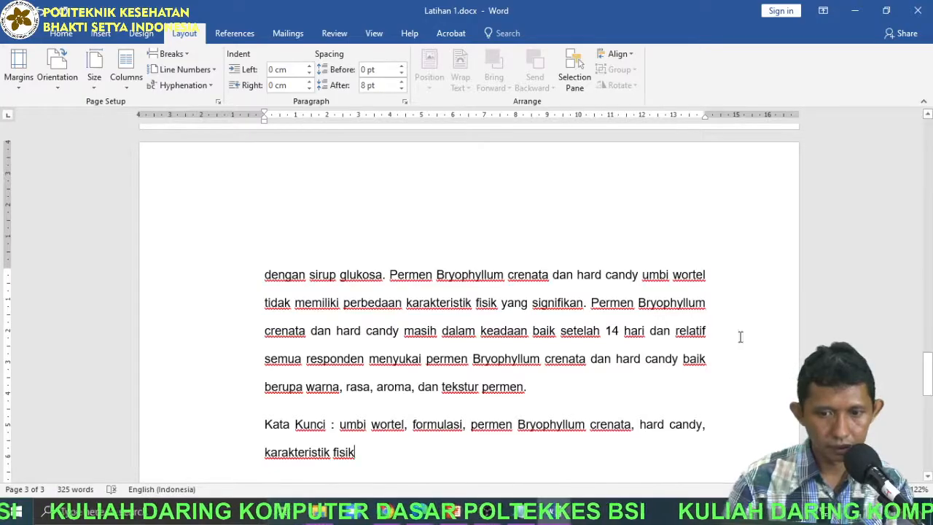
# Justify the pasted body text below the ABSTRAK line and set its line spacing to 1.5.
pyautogui.moveTo(382, 445); pyautogui.dragTo(175, 175)
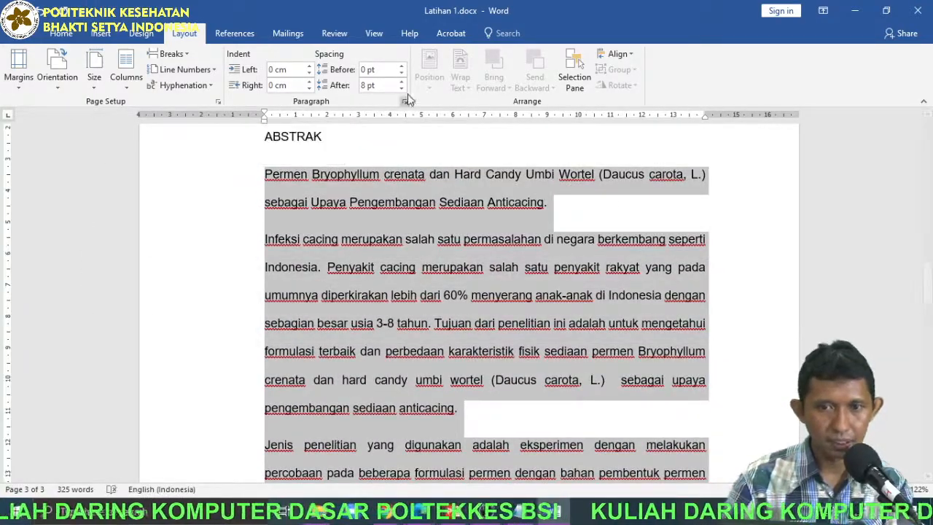
pyautogui.click(61, 33)
pyautogui.click(344, 84)
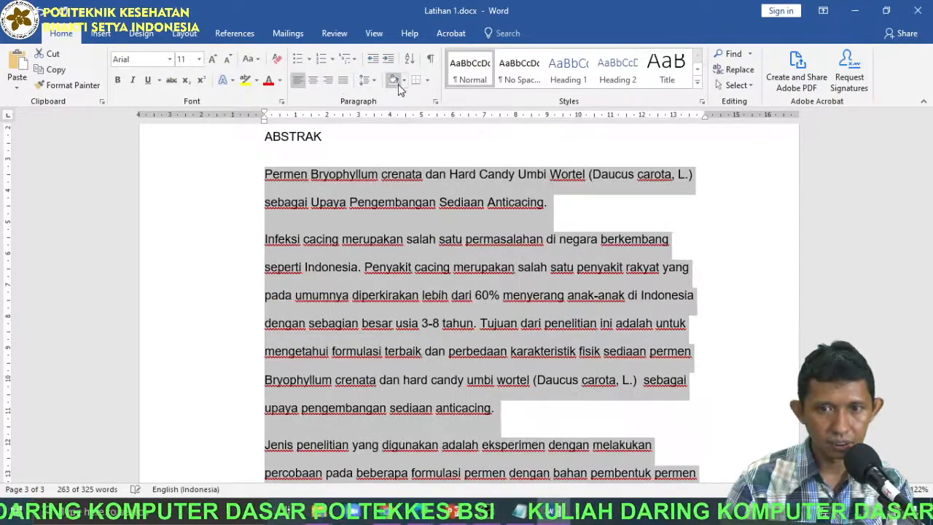
pyautogui.click(343, 83)
pyautogui.click(369, 80)
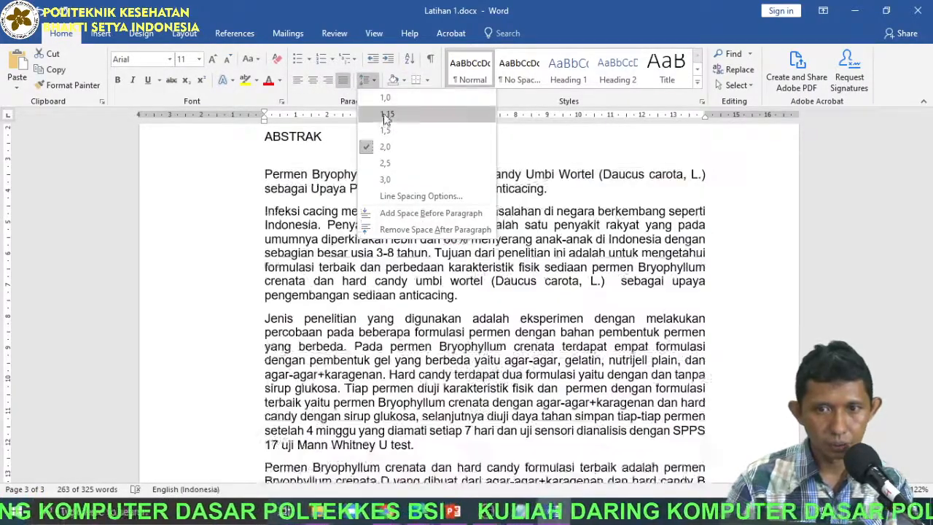
pyautogui.click(386, 132)
pyautogui.click(359, 197)
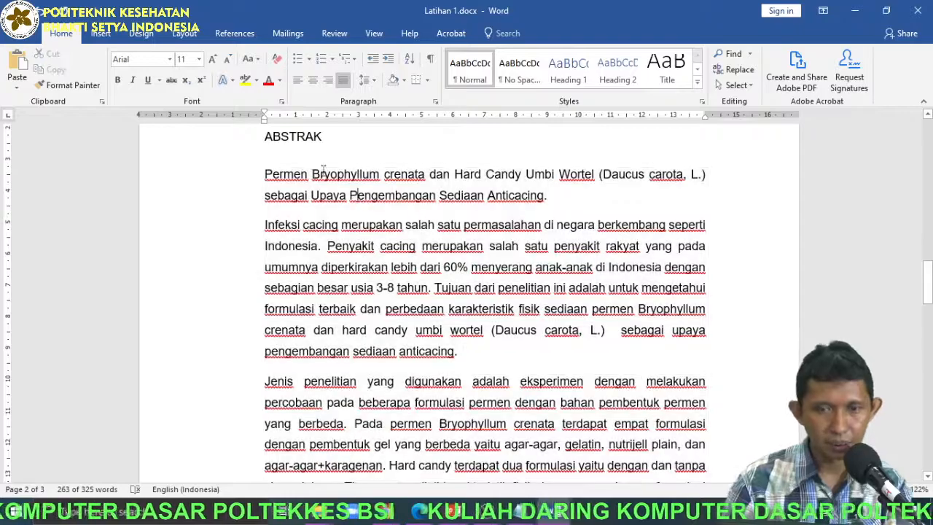
# Delete the duplicate ABSTRAK line under PENDAHULUAN and center the BAB I PENDAHULUAN heading.
pyautogui.scroll(1, 328, 175)
pyautogui.tripleClick(303, 182)
pyautogui.press('Delete')
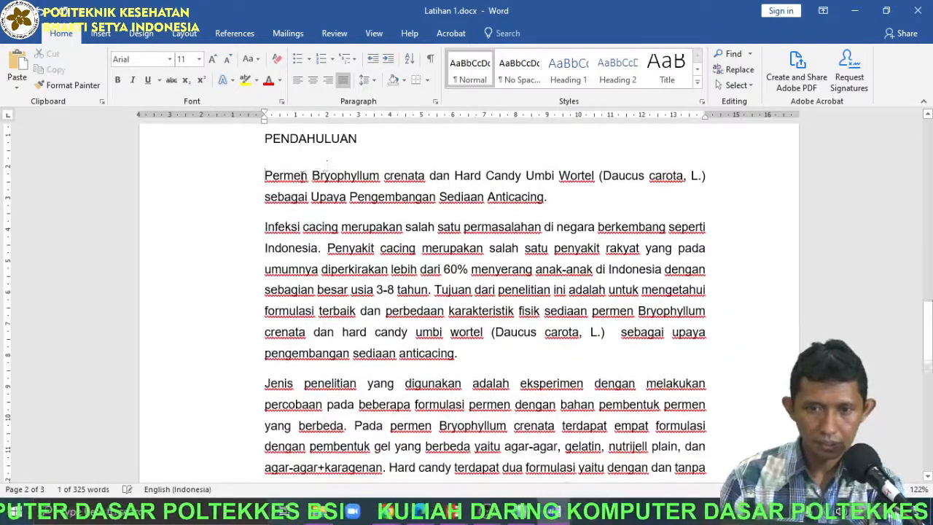
pyautogui.scroll(1, 365, 160)
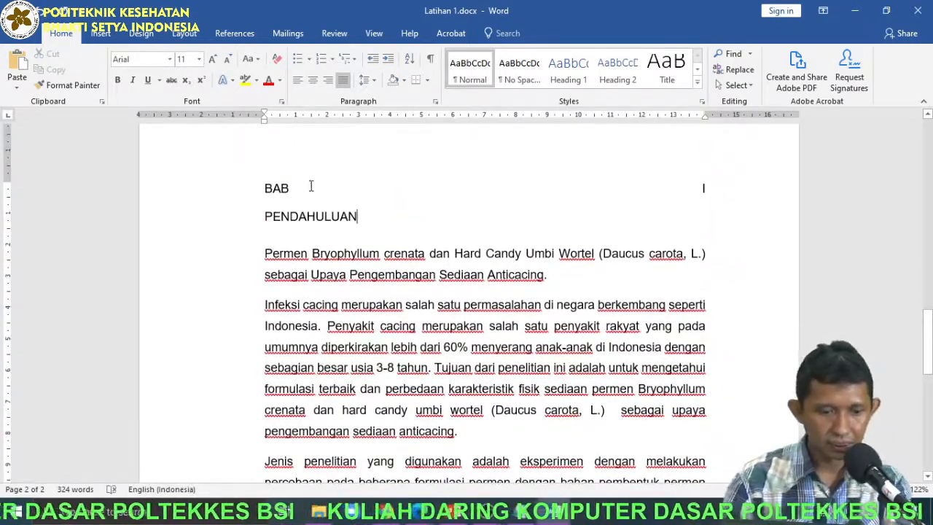
pyautogui.hotkey('ctrl', 'e')
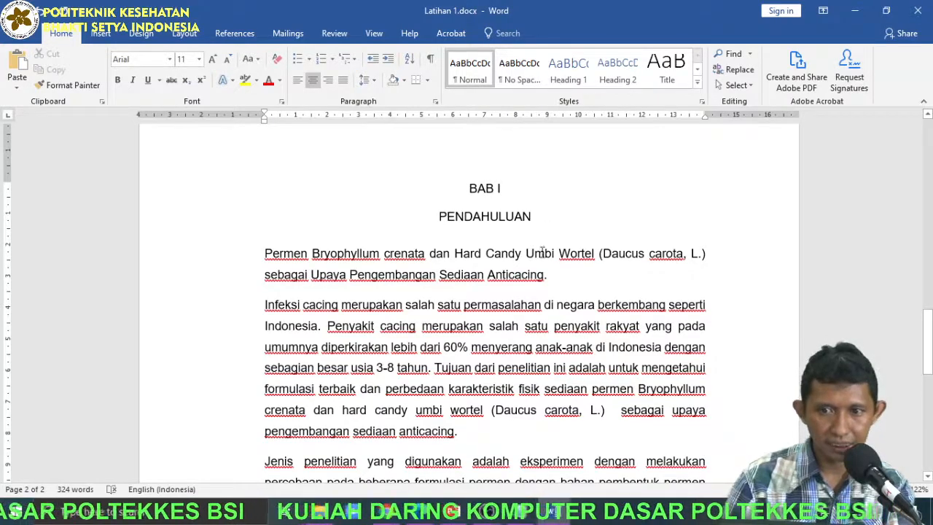
# Set the paragraph spacing after the BAB I PENDAHULUAN heading to 36 pt.
pyautogui.click(184, 33)
pyautogui.click(402, 82)
pyautogui.click(401, 81)
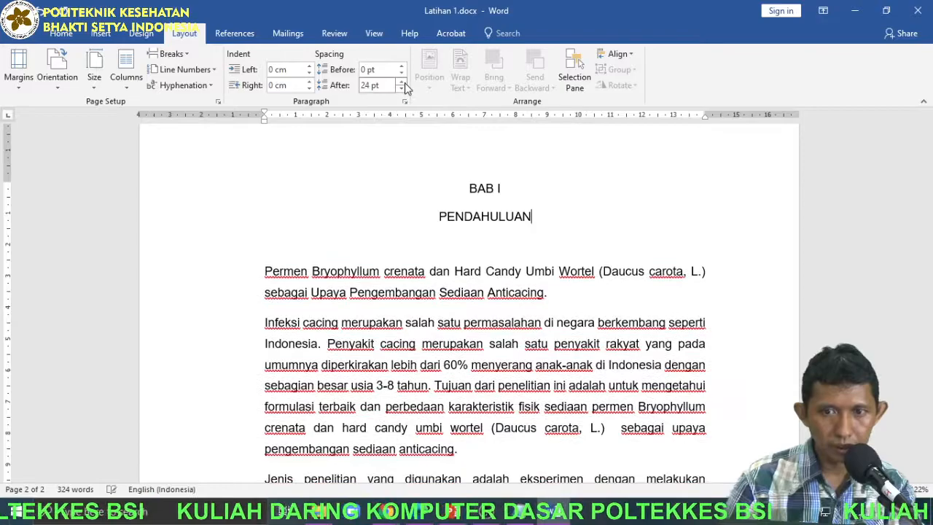
pyautogui.click(401, 82)
pyautogui.click(401, 83)
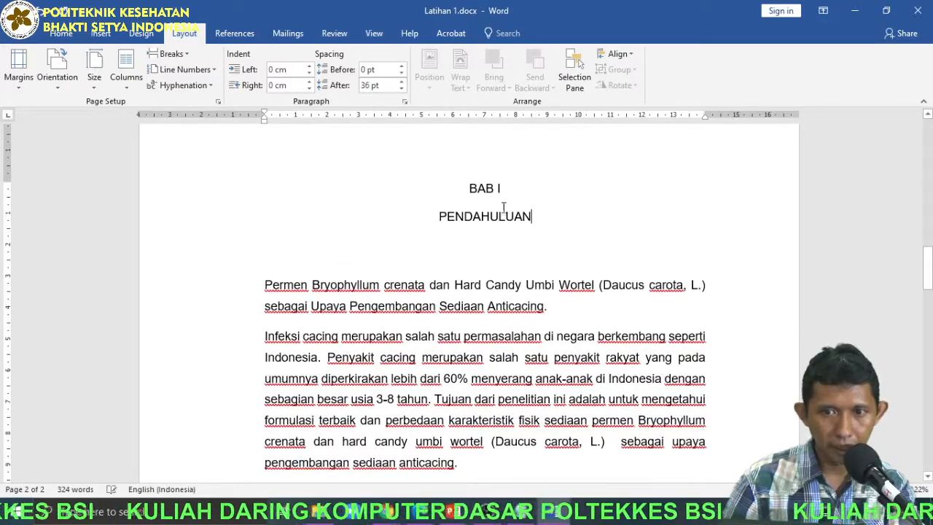
pyautogui.scroll(-4, 491, 226)
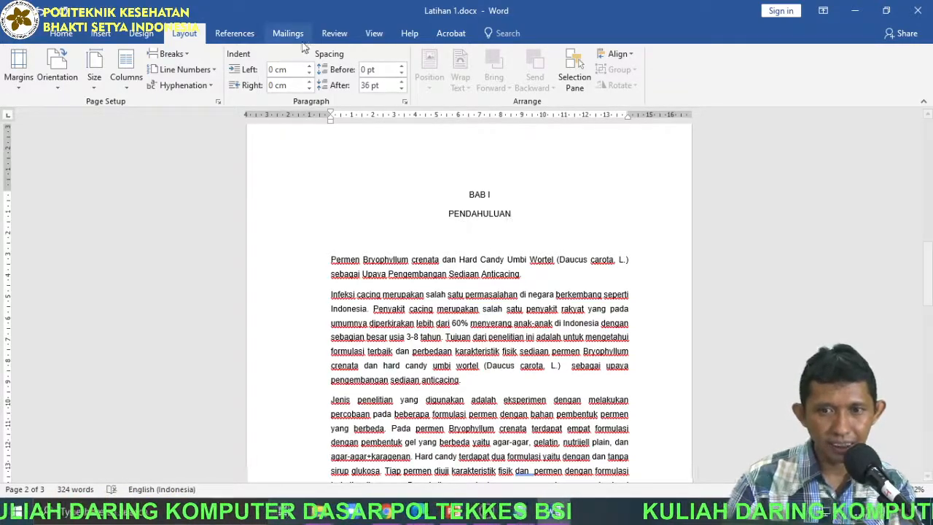
# Show the formatting marks and insert two empty paragraphs after PENDAHULUAN.
pyautogui.click(66, 34)
pyautogui.click(430, 59)
pyautogui.click(504, 212)
pyautogui.press('Return')
pyautogui.press('Return')
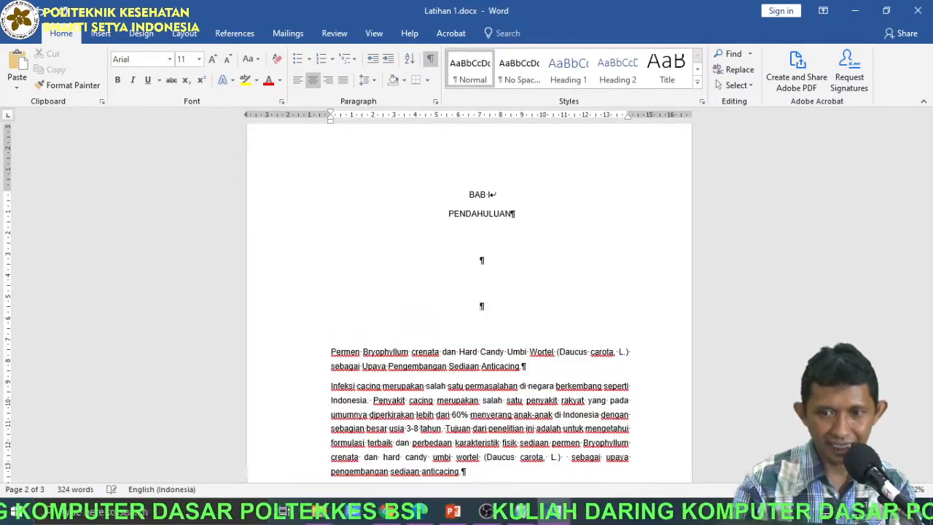
# Remove the two empty paragraphs below PENDAHULUAN.
pyautogui.moveTo(481, 255); pyautogui.dragTo(510, 303)
pyautogui.press('BackSpace')
pyautogui.press('BackSpace')
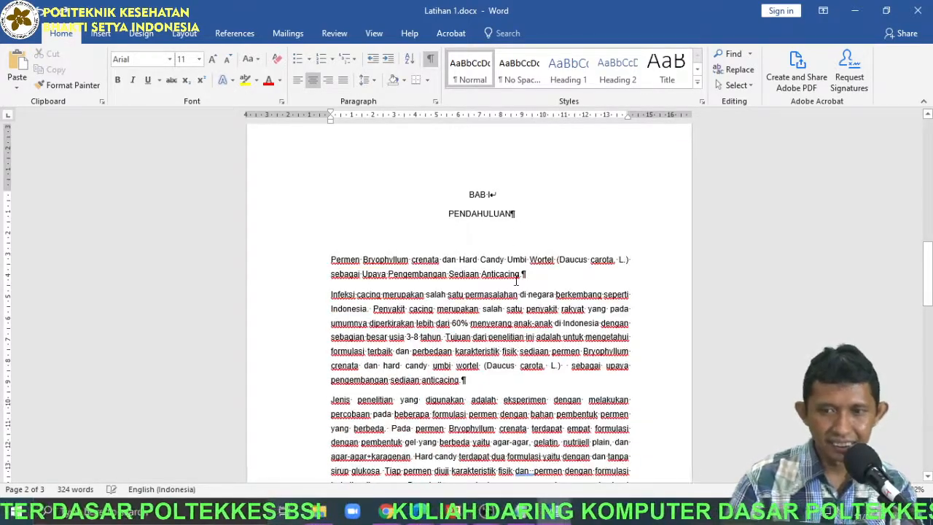
# Check the paragraph marks and page break on the ABSTRAK page and hide the formatting marks.
pyautogui.scroll(8, 562, 284)
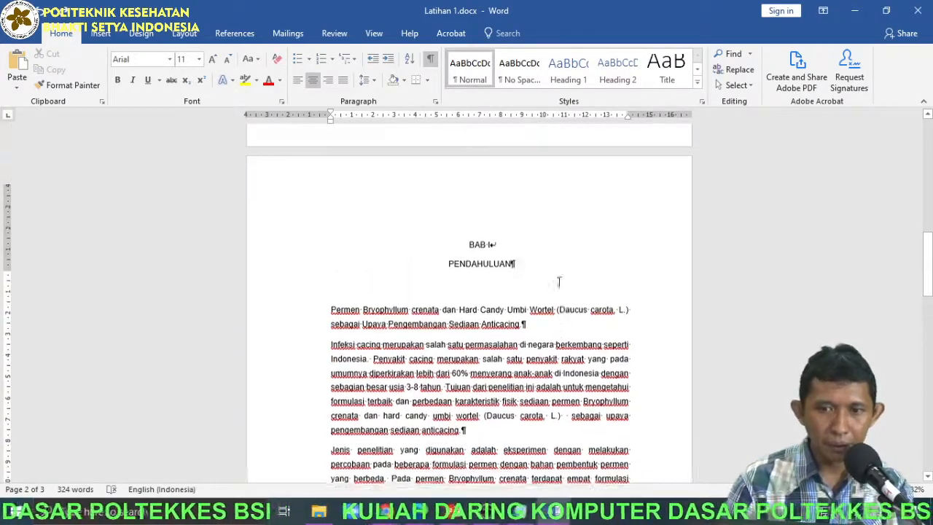
pyautogui.scroll(5, 570, 293)
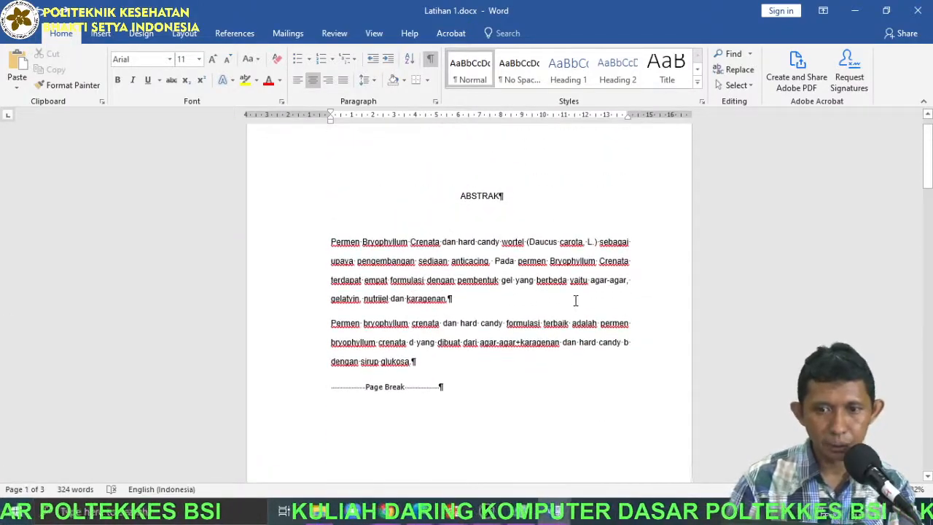
pyautogui.click(430, 59)
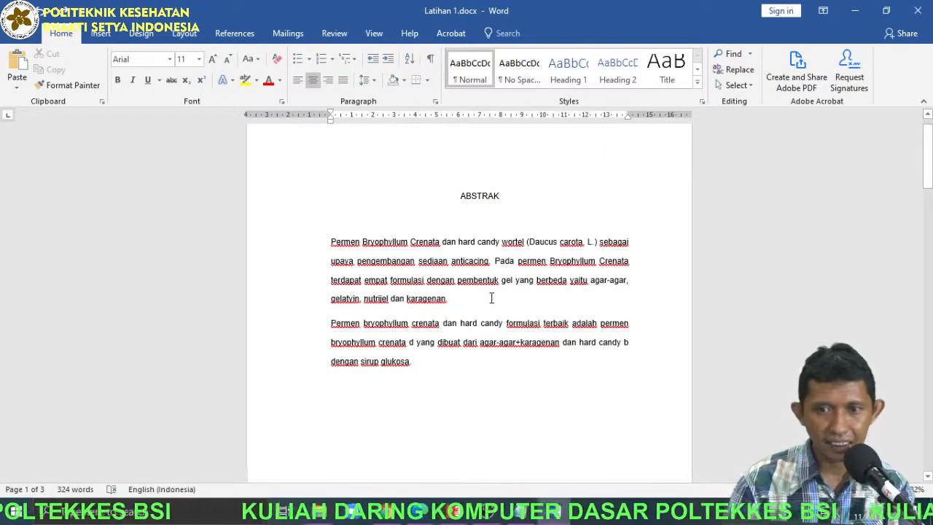
# Start a lettered list item A. at the beginning of the first body paragraph under PENDAHULUAN.
pyautogui.scroll(-12, 498, 273)
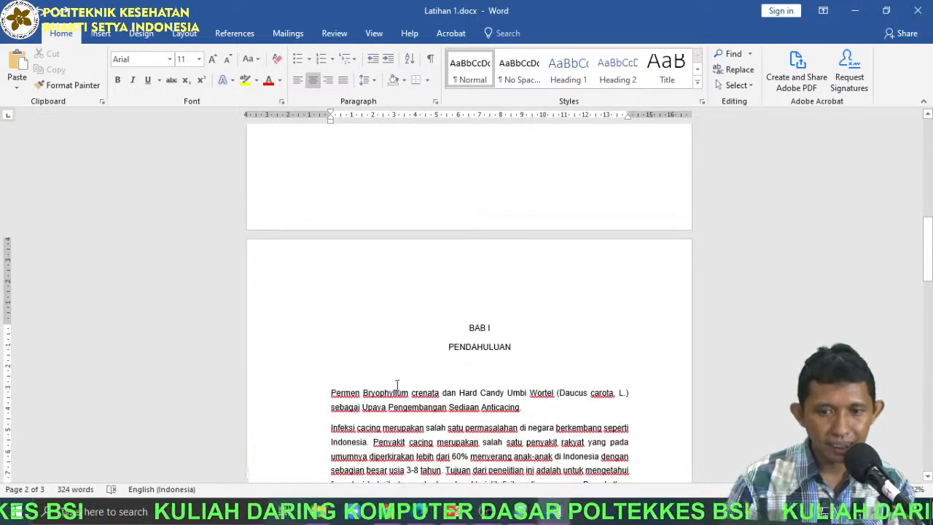
pyautogui.click(315, 396)
pyautogui.click(333, 395)
pyautogui.scroll(5, 344, 407)
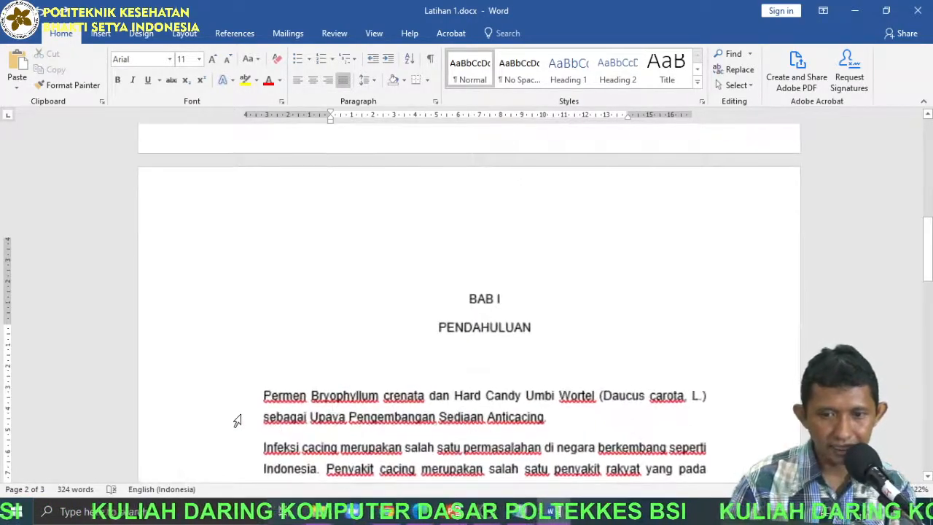
pyautogui.write('A.')
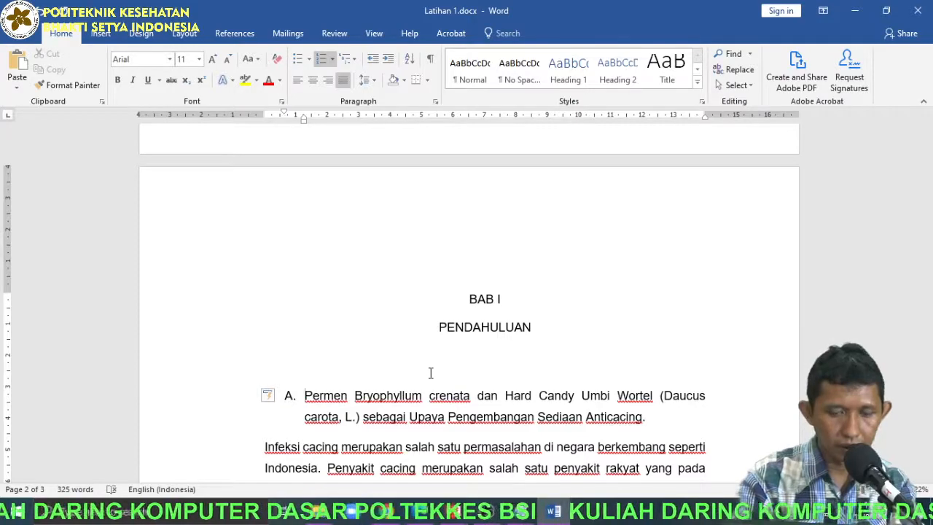
# Enter "Latar Belakang MAsalah" as the text of item A and split the body text into an unnumbered paragraph below it.
pyautogui.write('Latar Belakan')
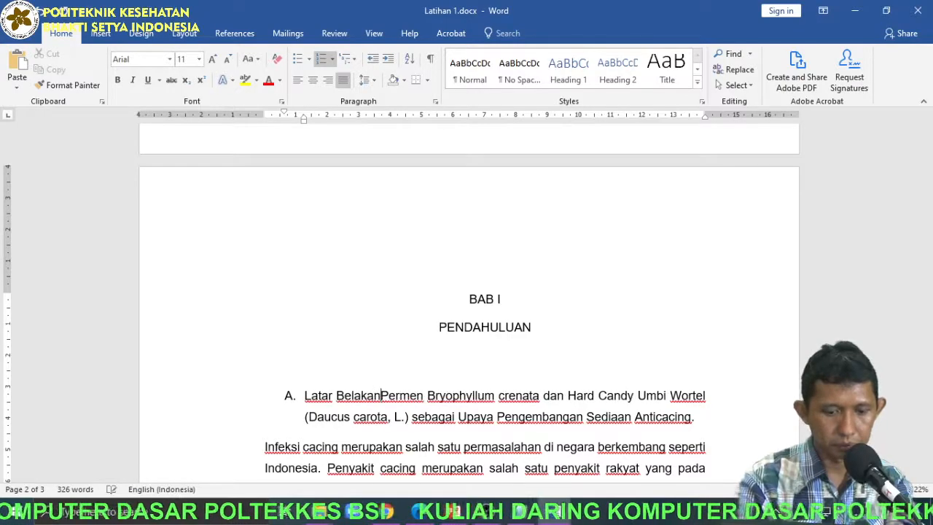
pyautogui.write('g MAsalah')
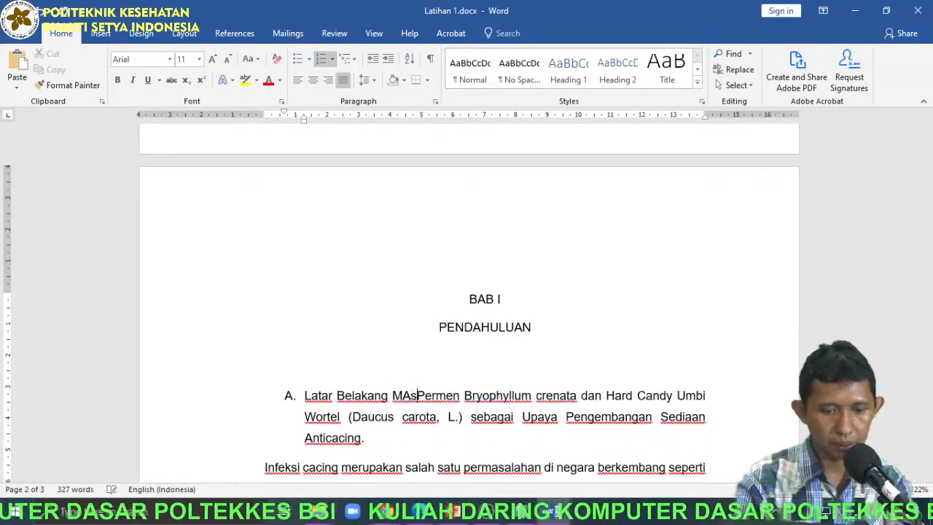
pyautogui.press('BackSpace')
pyautogui.press('Return')
pyautogui.press('BackSpace')
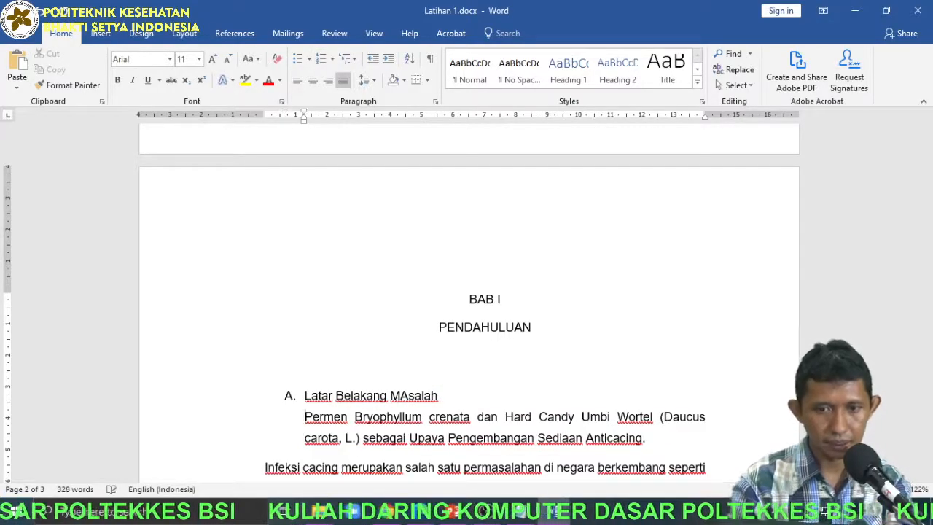
# Indent the remaining body paragraphs one level, starting with the "Infeksi cacing" paragraph, to align them under the Latar Belakang MAsalah heading.
pyautogui.scroll(-3, 248, 325)
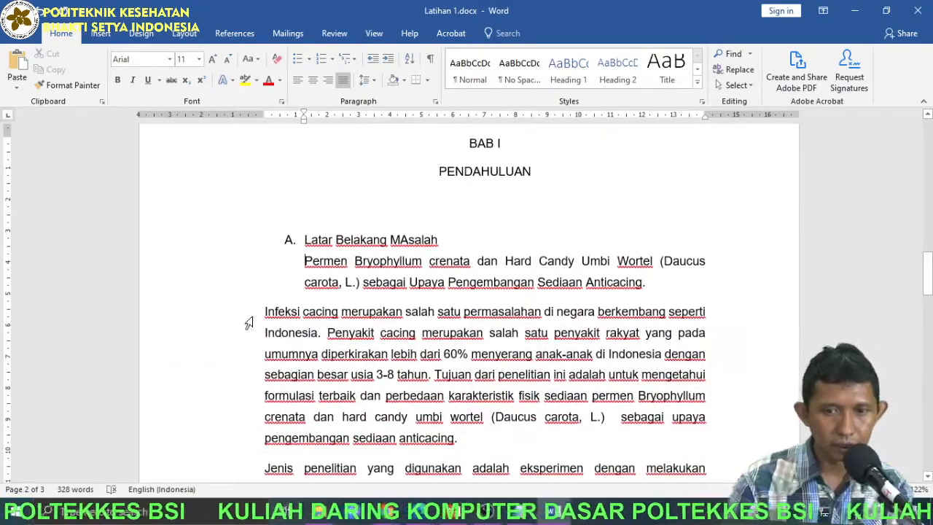
pyautogui.click(388, 59)
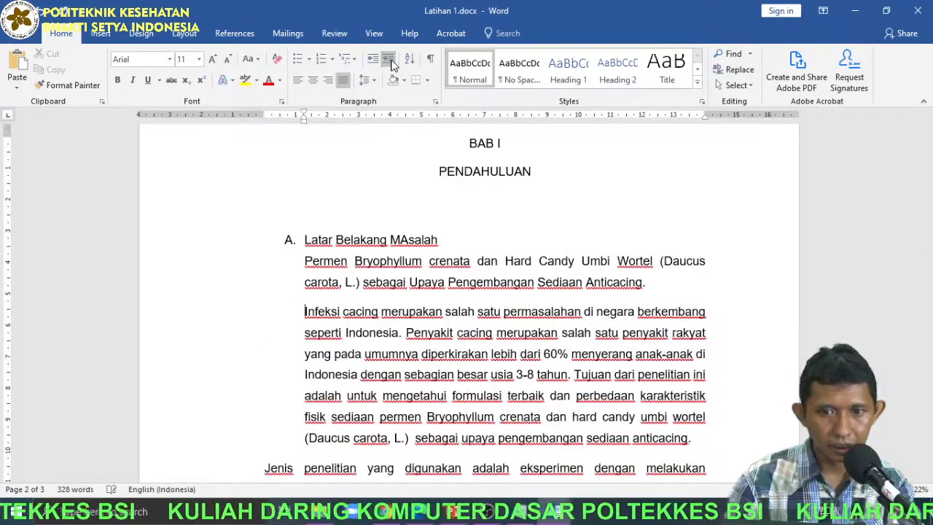
pyautogui.scroll(-3, 371, 303)
pyautogui.click(265, 312)
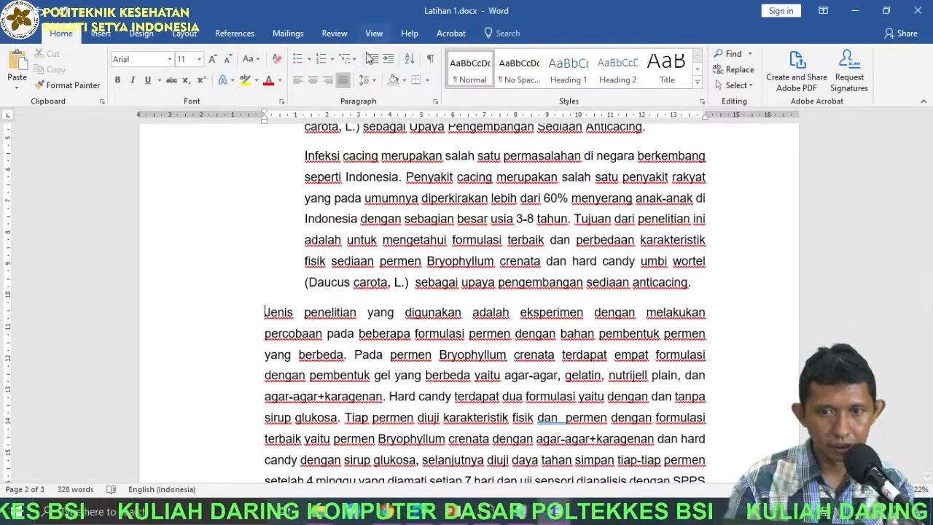
pyautogui.click(386, 60)
pyautogui.press('Down')
pyautogui.press('Down')
pyautogui.press('Down')
pyautogui.press('Down')
pyautogui.press('Down')
pyautogui.press('Down')
pyautogui.press('Down')
pyautogui.press('Down')
pyautogui.press('Down')
pyautogui.press('Down')
pyautogui.press('Down')
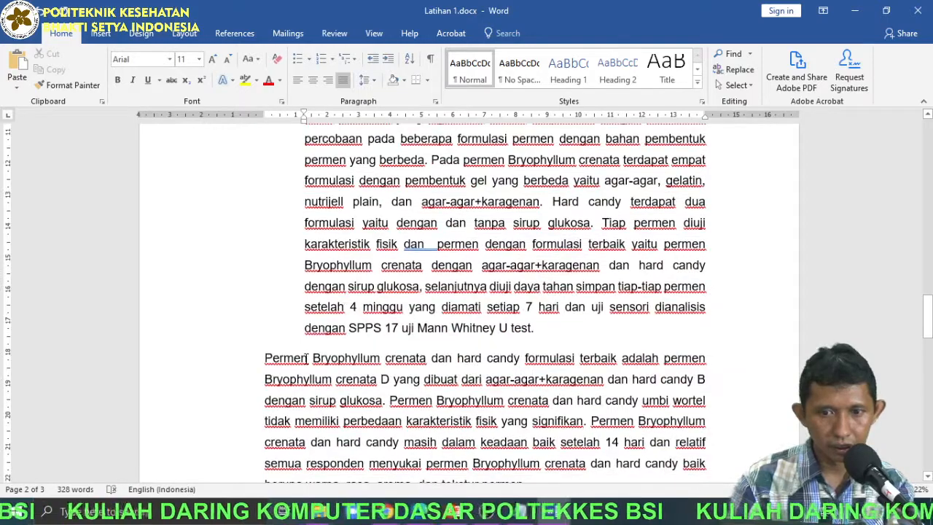
pyautogui.click(388, 59)
pyautogui.scroll(-8, 367, 321)
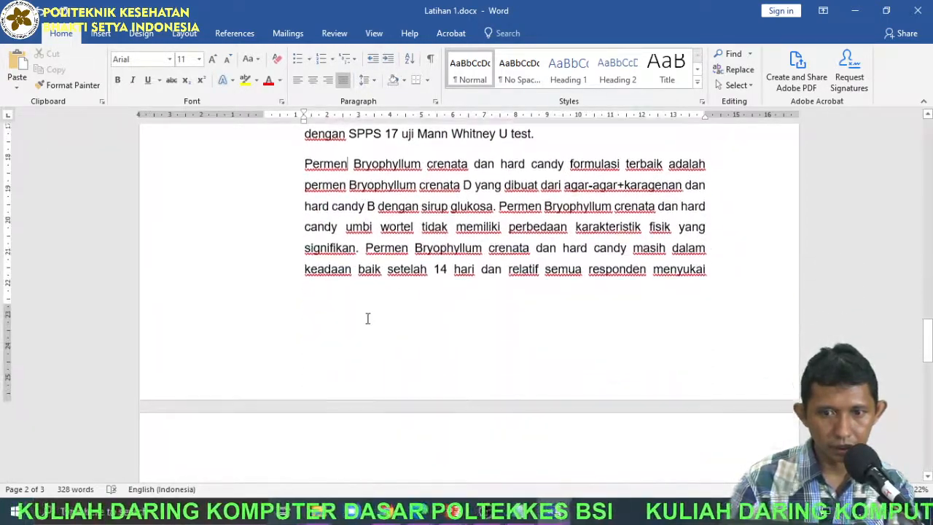
pyautogui.click(340, 400)
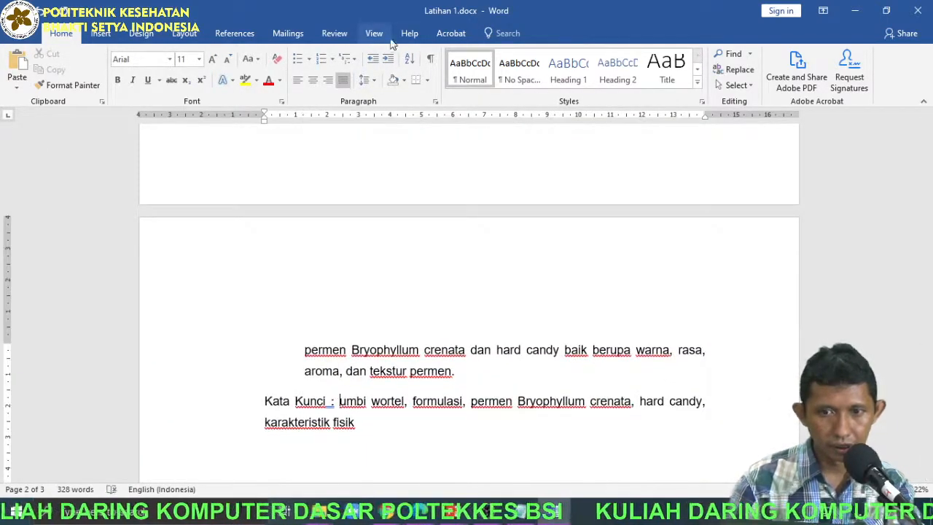
# Correct the capitalization of "MAsalah" to "Masalah" in the item A heading.
pyautogui.scroll(10, 391, 358)
pyautogui.click(362, 352)
pyautogui.click(354, 317)
pyautogui.click(433, 257)
pyautogui.click(407, 318)
pyautogui.press('BackSpace')
pyautogui.write('atar Belakang Masalah')
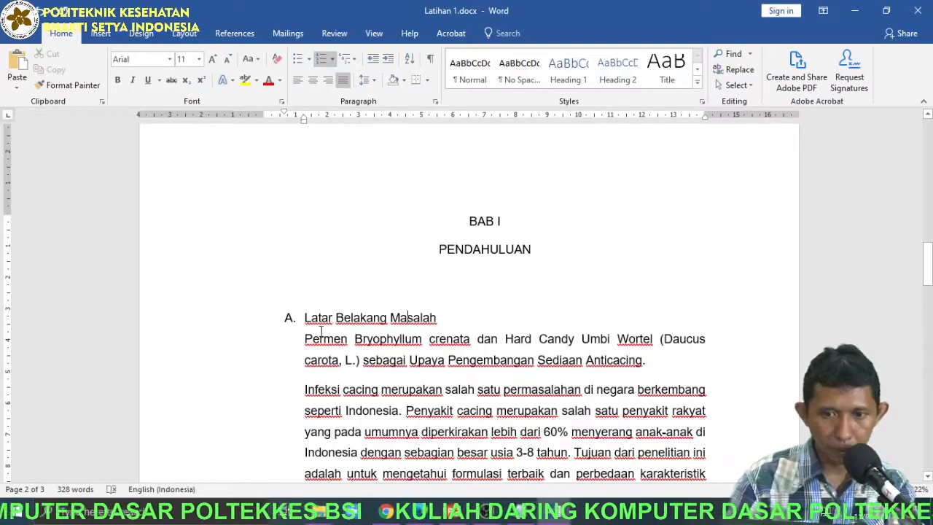
# Set the paragraph spacing after the Latar Belakang Masalah heading to 24 pt.
pyautogui.click(199, 323)
pyautogui.click(354, 341)
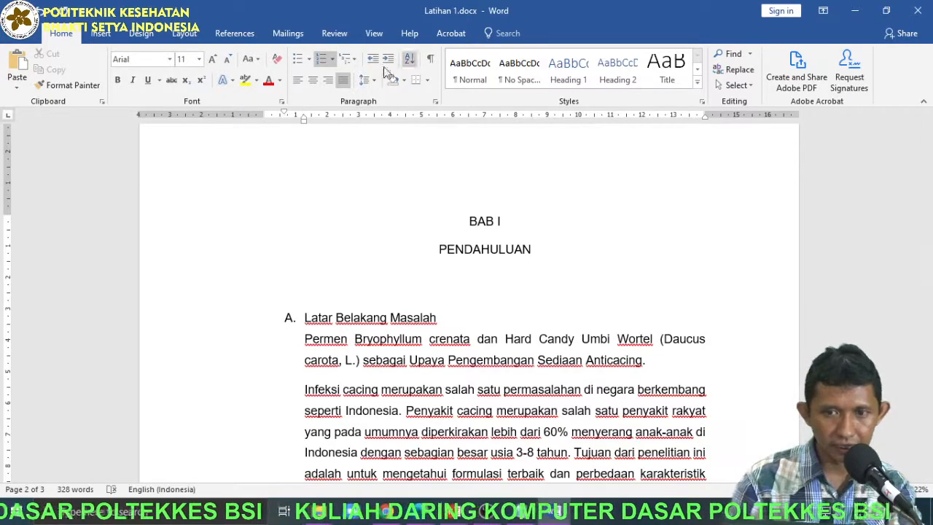
pyautogui.click(191, 33)
pyautogui.click(401, 83)
pyautogui.click(401, 82)
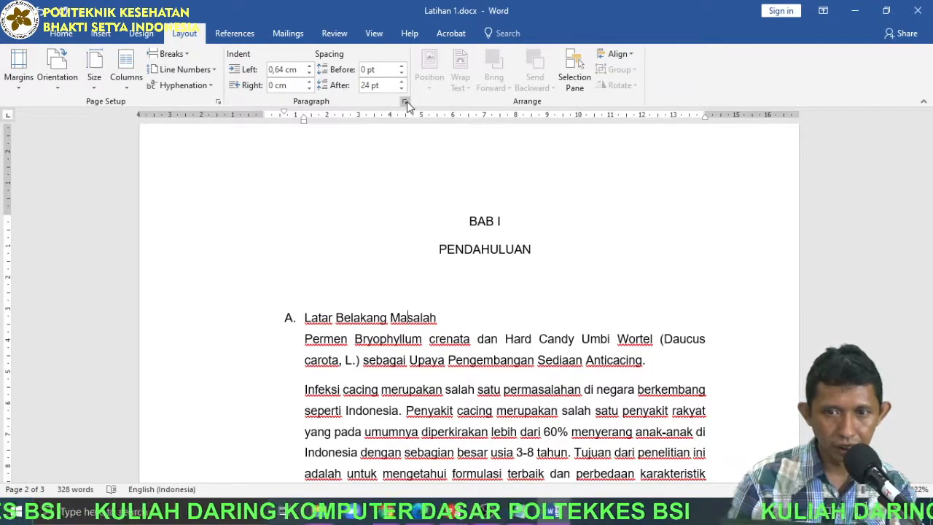
# Allow space between same-style paragraphs for the Latar Belakang Masalah heading and set its spacing after to 12 pt.
pyautogui.click(407, 102)
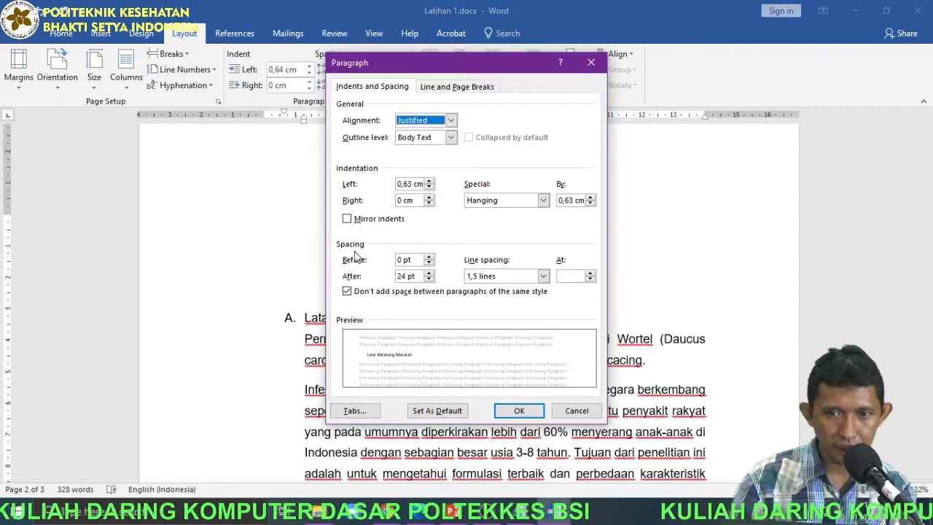
pyautogui.click(349, 292)
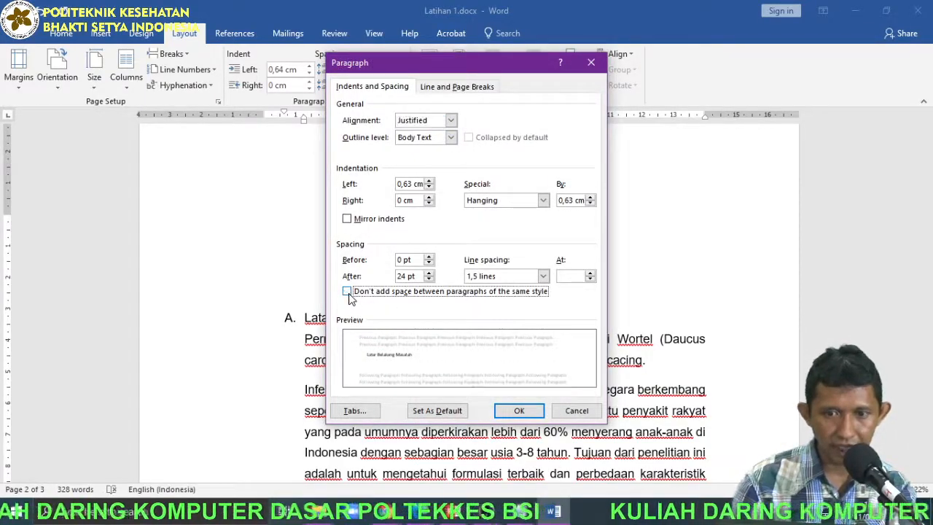
pyautogui.click(428, 279)
pyautogui.click(429, 279)
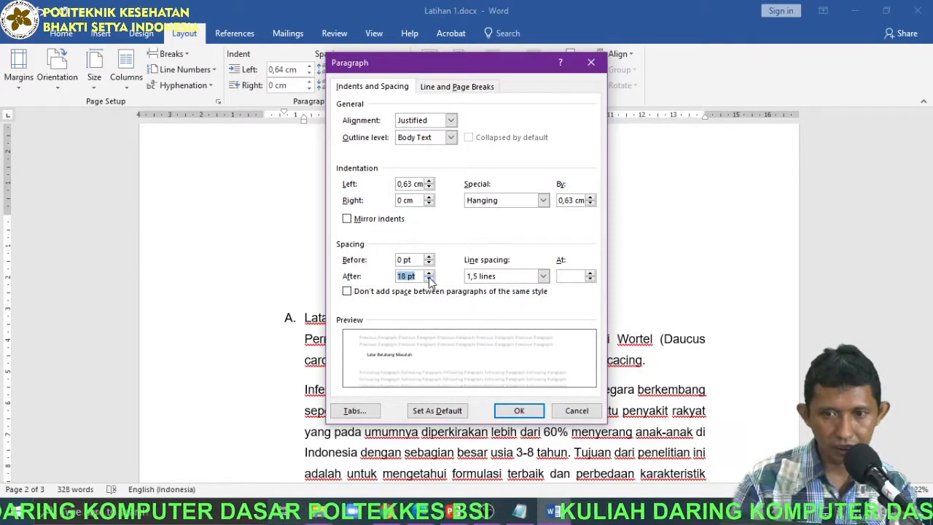
pyautogui.click(517, 411)
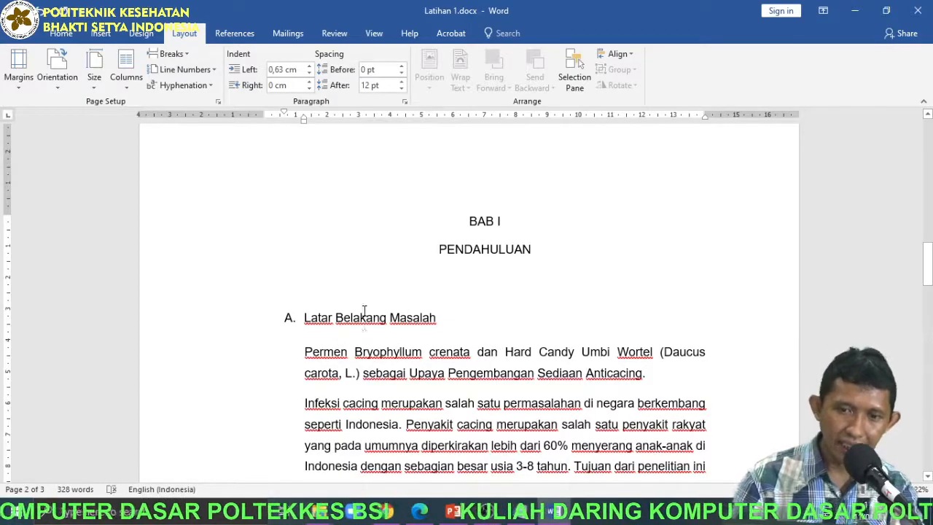
pyautogui.moveTo(306, 353); pyautogui.dragTo(442, 374)
pyautogui.click(385, 333)
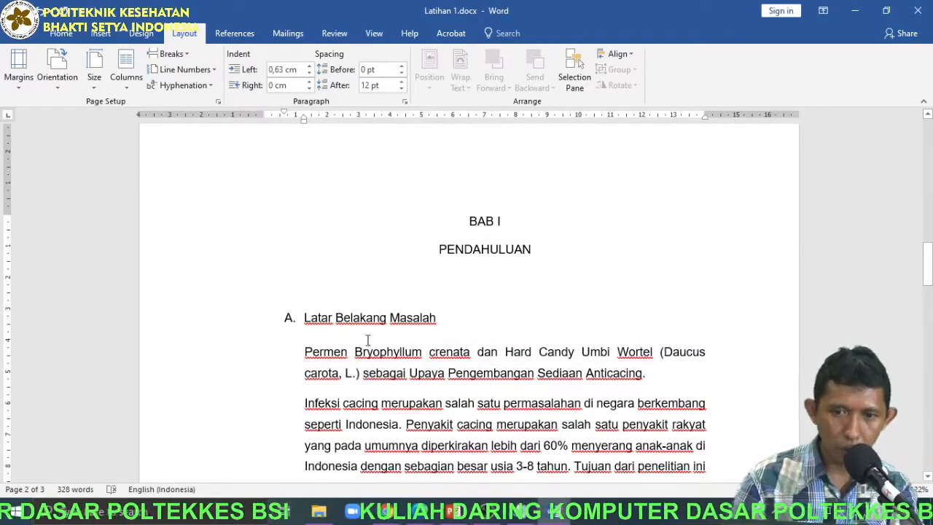
# Try a default tab indent on the first line of the first ABSTRAK paragraph, and remove it again.
pyautogui.scroll(-3, 427, 300)
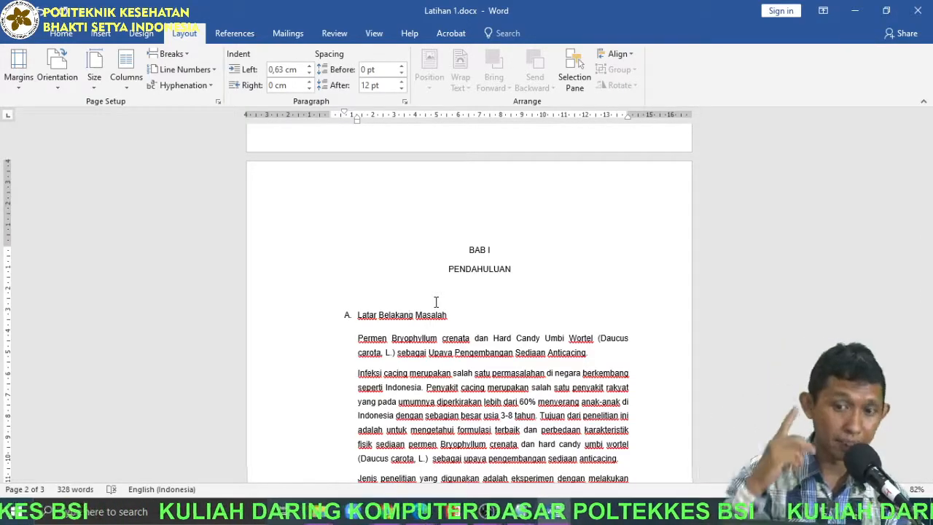
pyautogui.scroll(6, 436, 302)
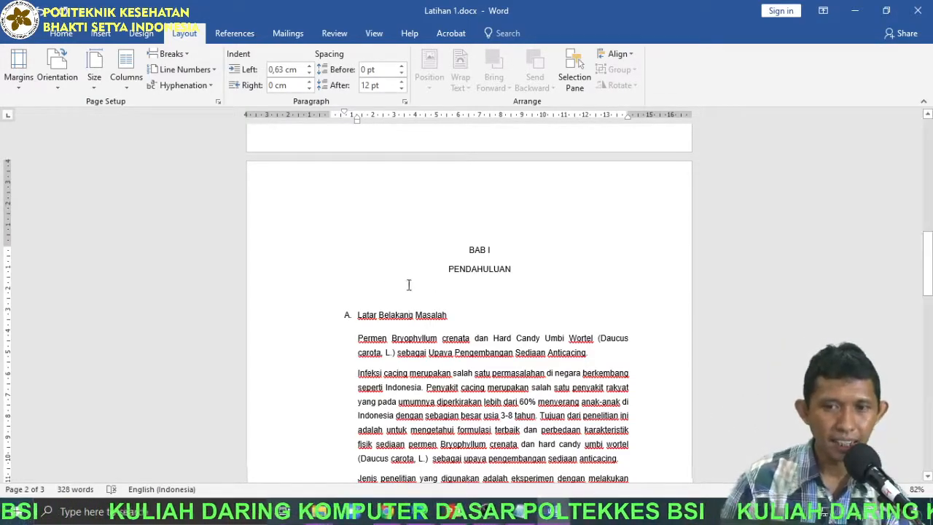
pyautogui.click(62, 35)
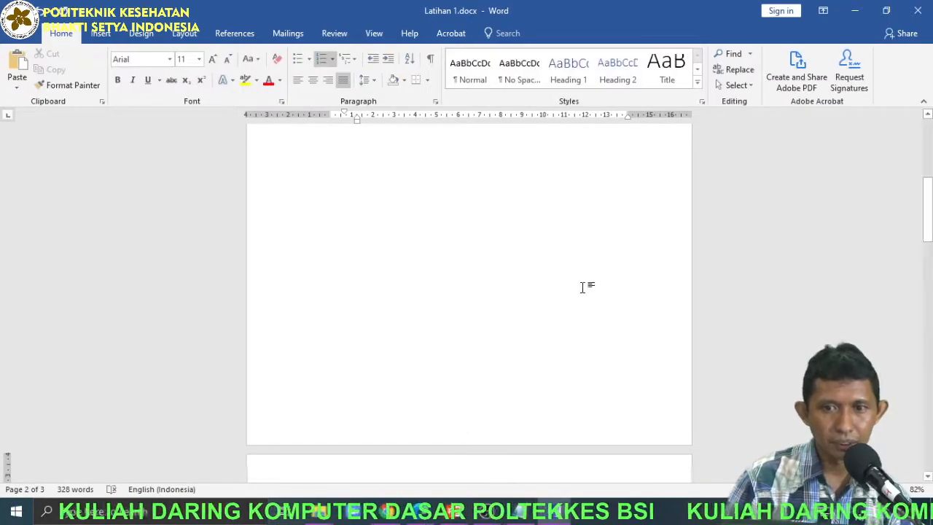
pyautogui.scroll(7, 588, 285)
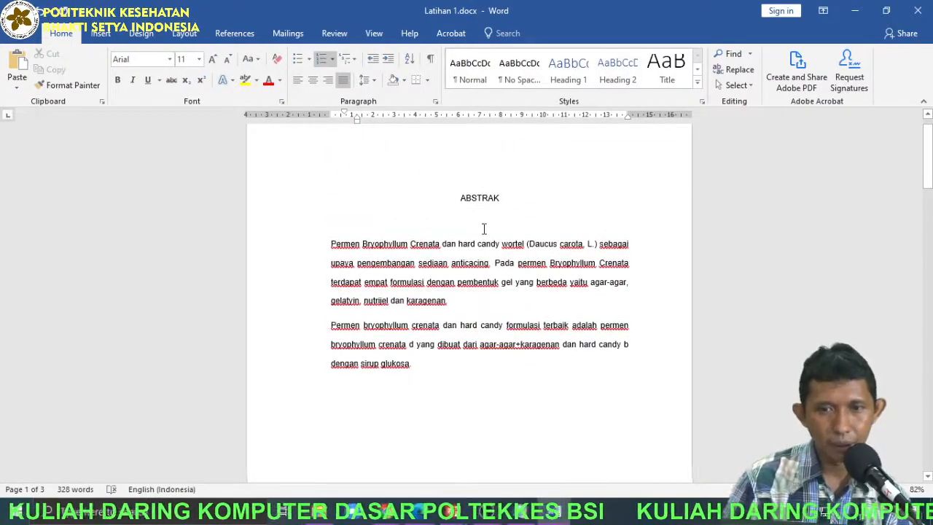
pyautogui.click(490, 219)
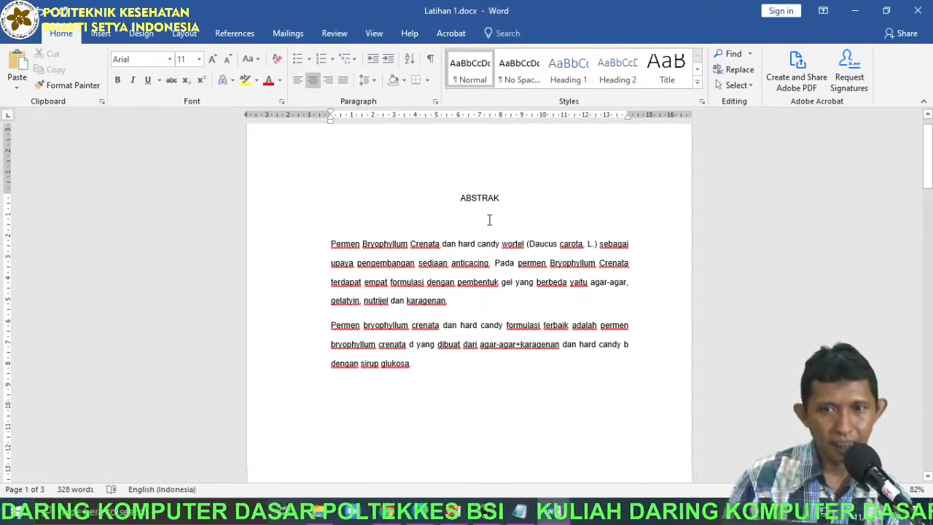
pyautogui.scroll(5, 348, 252)
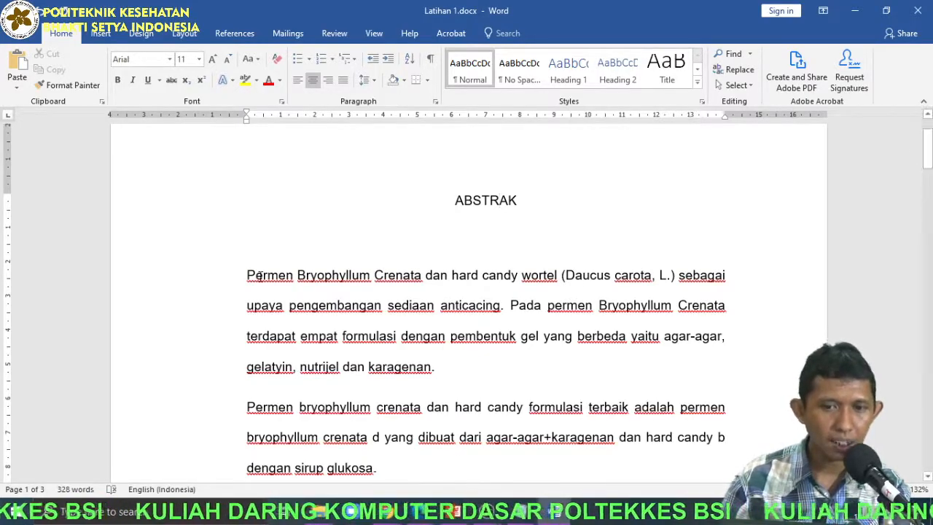
pyautogui.click(246, 276)
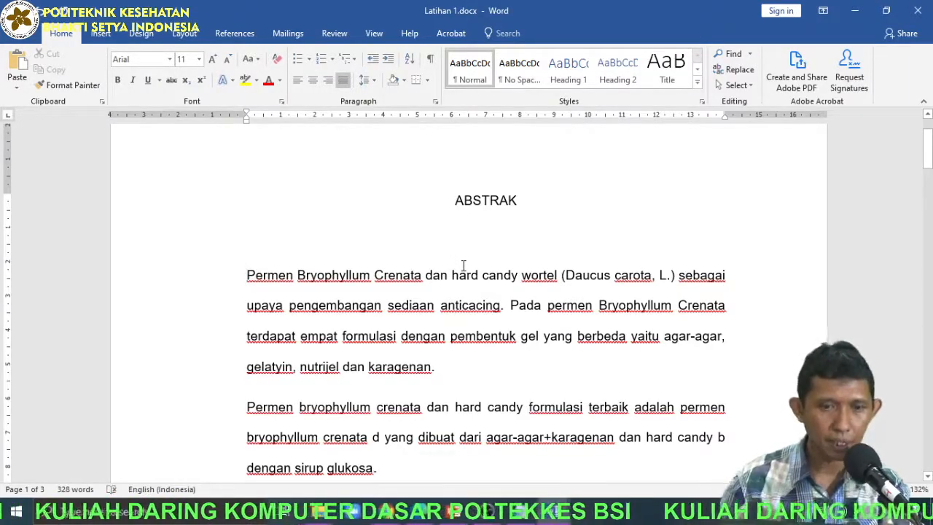
pyautogui.press('Tab')
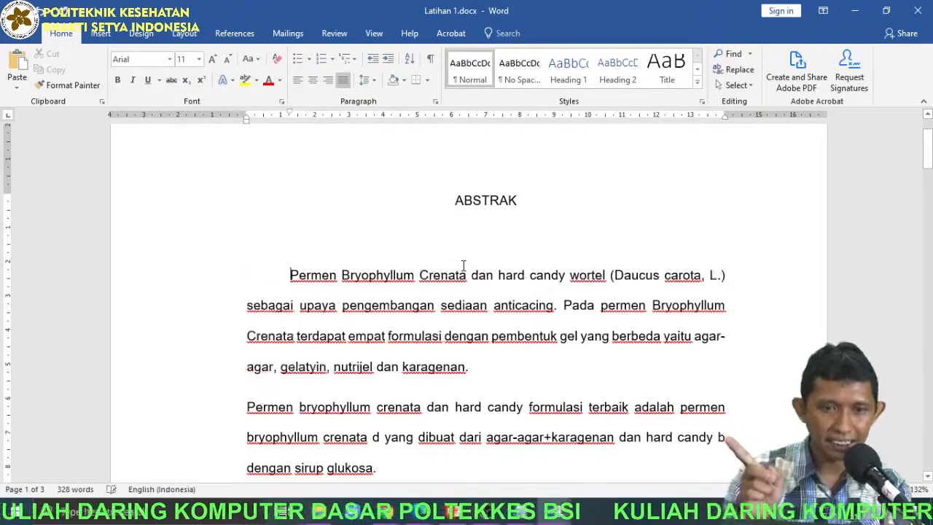
pyautogui.press('BackSpace')
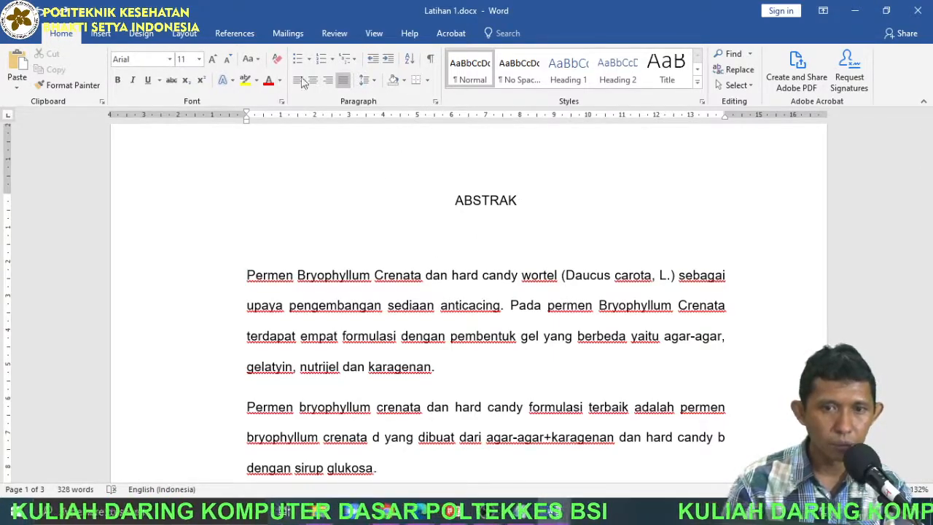
# Set a special first-line indent of 1 cm for the first paragraph under the ABSTRAK heading.
pyautogui.click(435, 104)
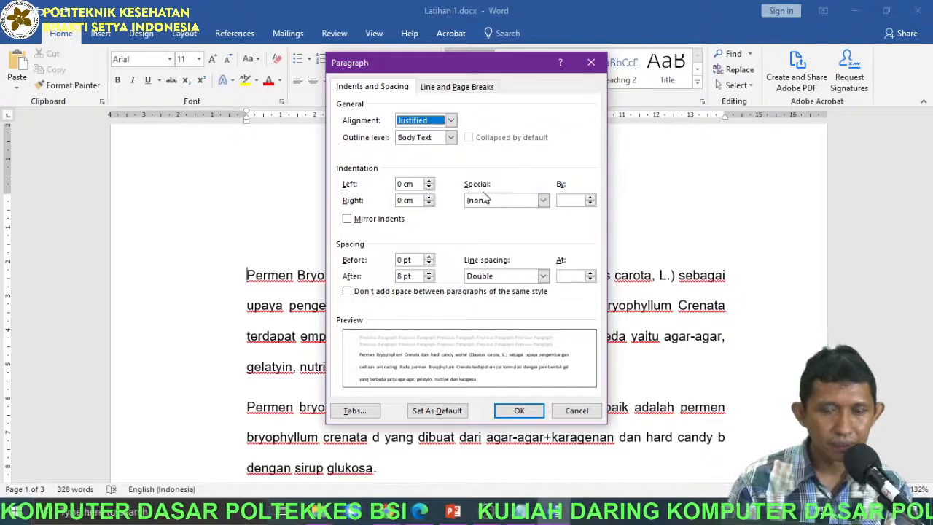
pyautogui.click(486, 202)
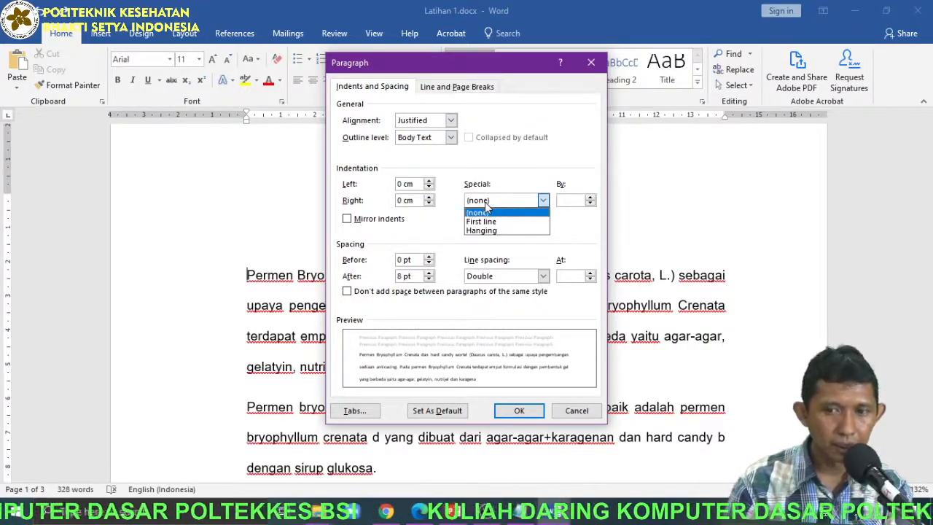
pyautogui.click(489, 221)
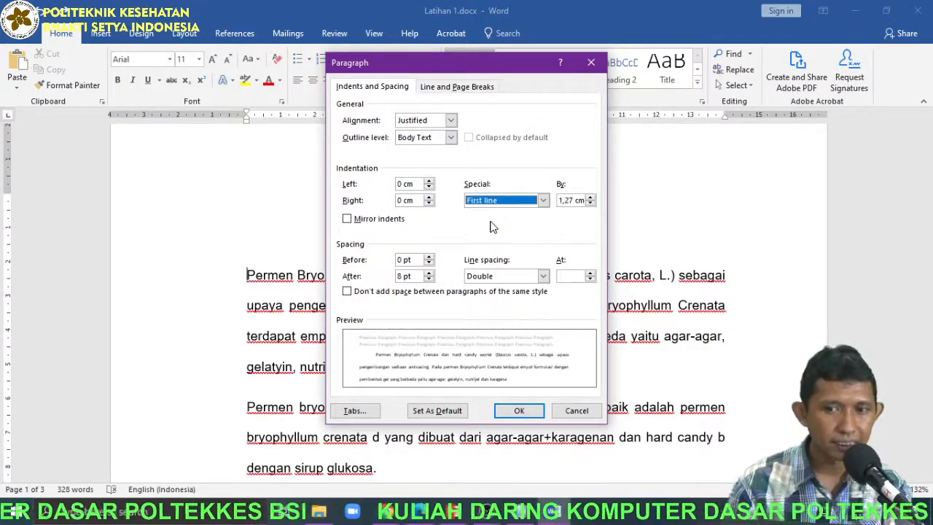
pyautogui.doubleClick(561, 203)
pyautogui.write('1')
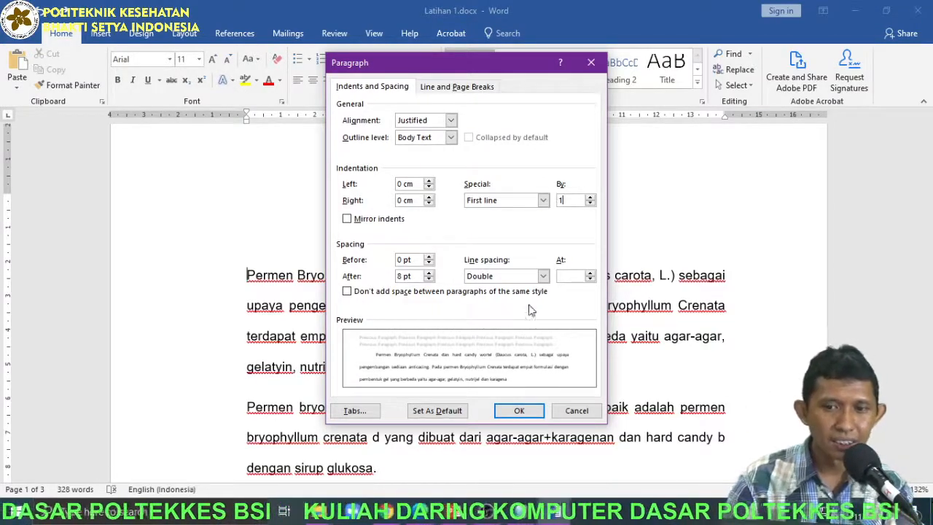
pyautogui.click(519, 411)
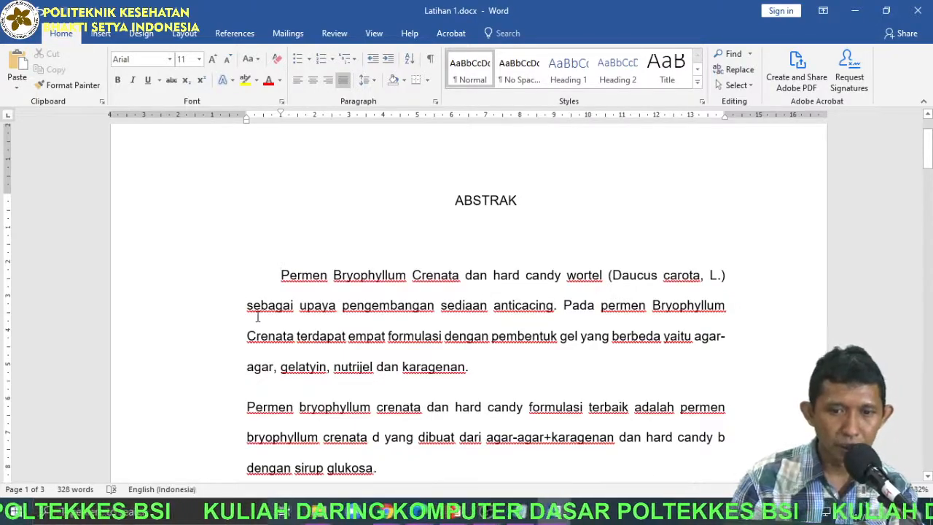
pyautogui.moveTo(249, 306); pyautogui.dragTo(292, 306)
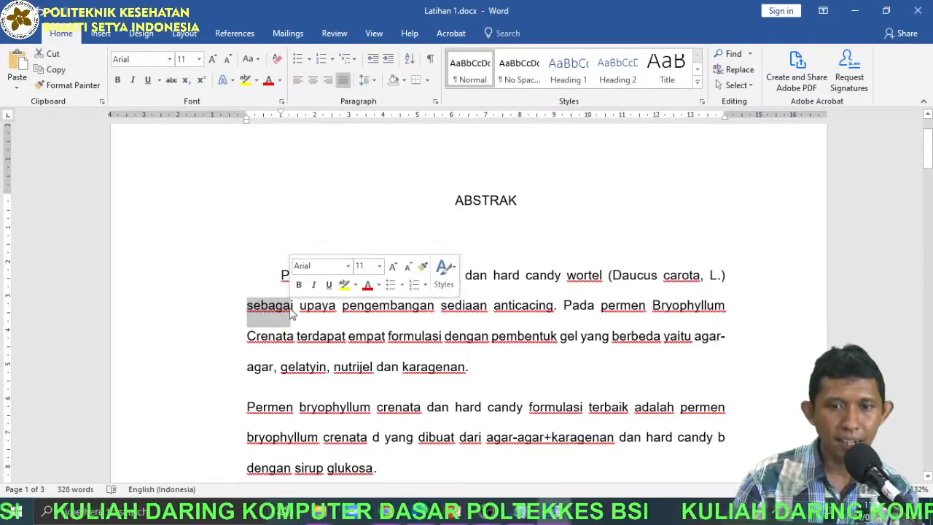
pyautogui.click(283, 275)
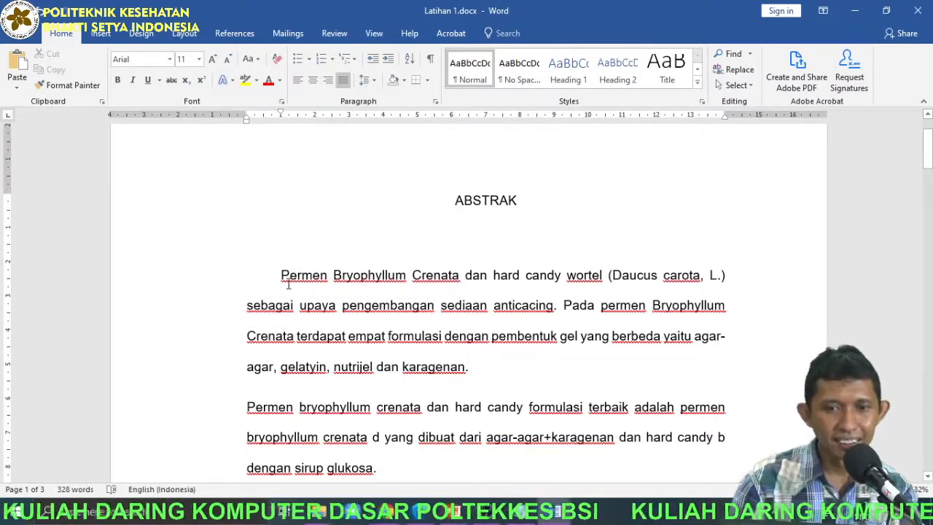
# Indent the first line of the second ABSTRAK paragraph to match the first paragraph.
pyautogui.scroll(-2, 288, 285)
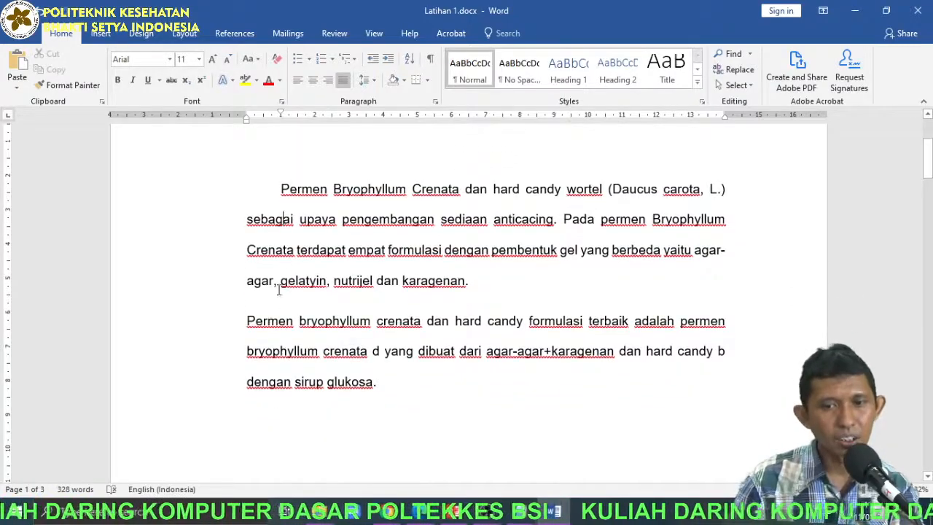
pyautogui.click(263, 309)
pyautogui.press('Tab')
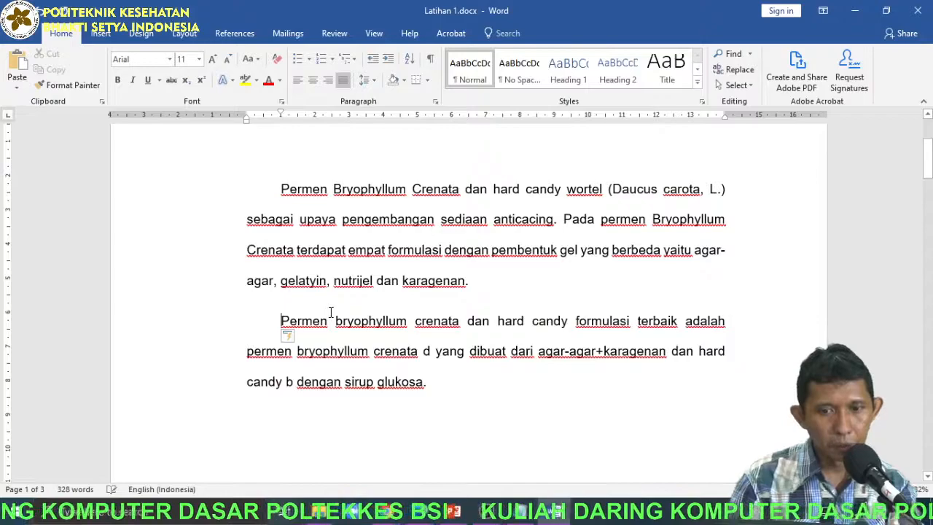
# Try the default tab indent on the first line of the "Permen Bryophyllum" paragraph under Latar Belakang Masalah, and remove it.
pyautogui.scroll(-20, 396, 275)
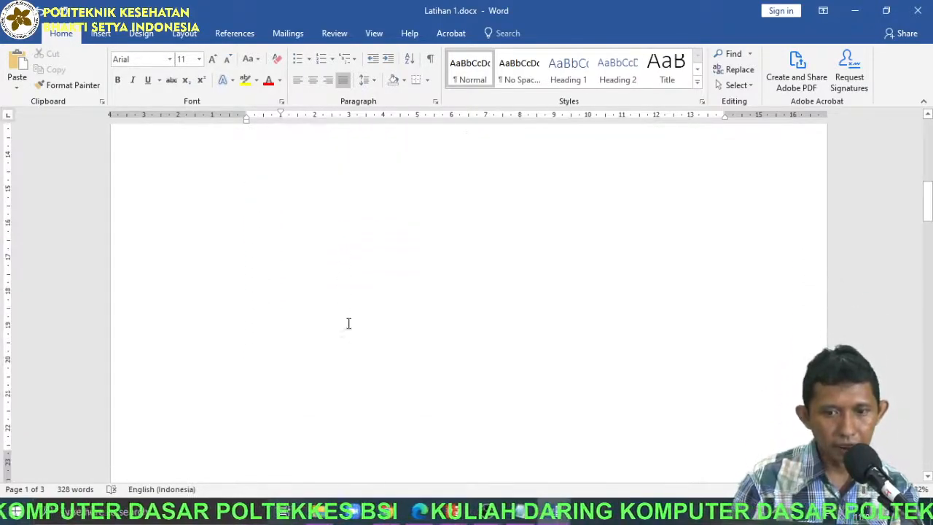
pyautogui.scroll(-1, 355, 330)
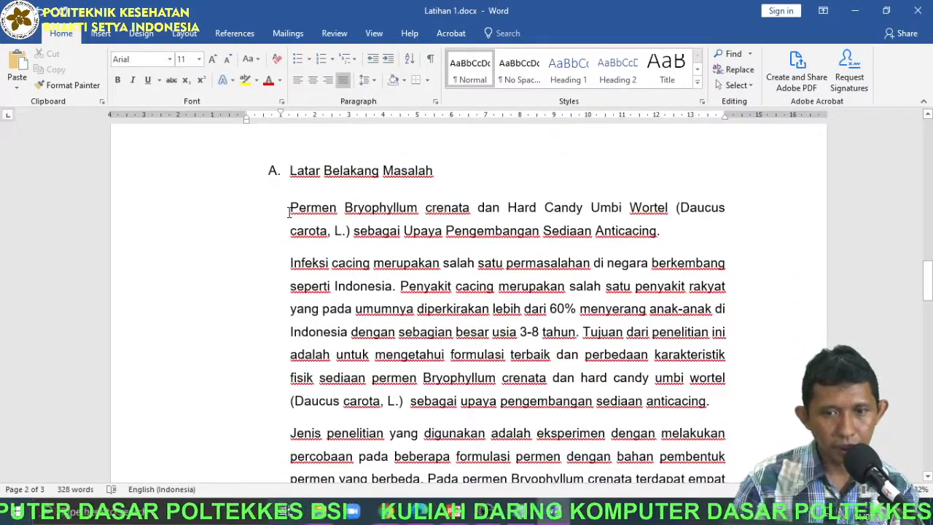
pyautogui.click(290, 209)
pyautogui.press('Tab')
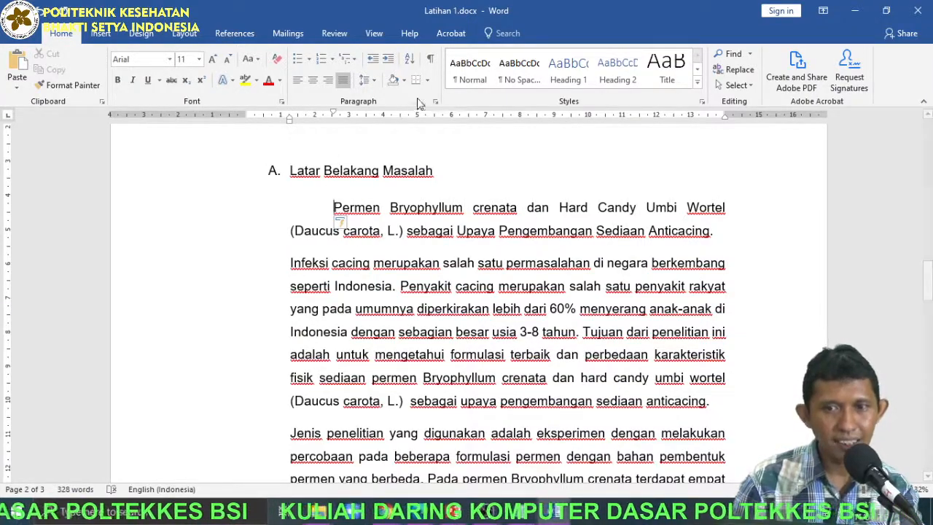
pyautogui.press('BackSpace')
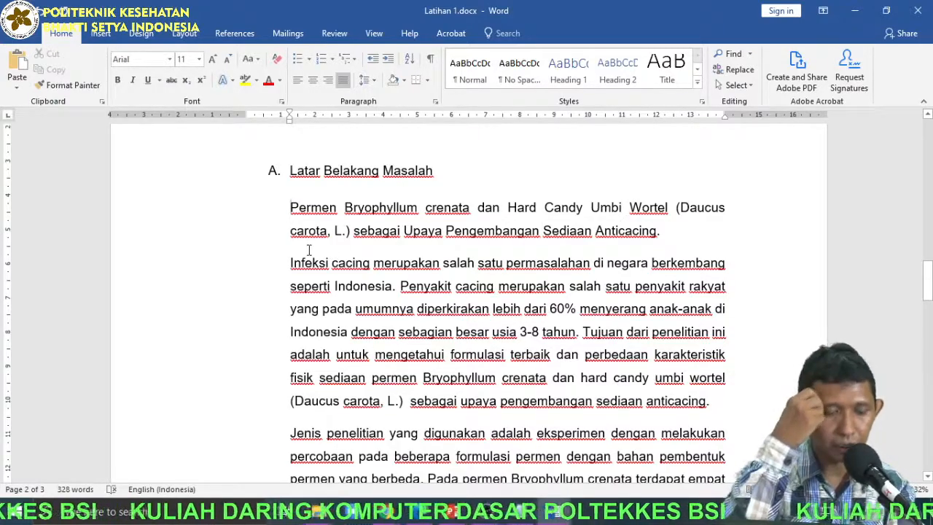
pyautogui.press('Tab')
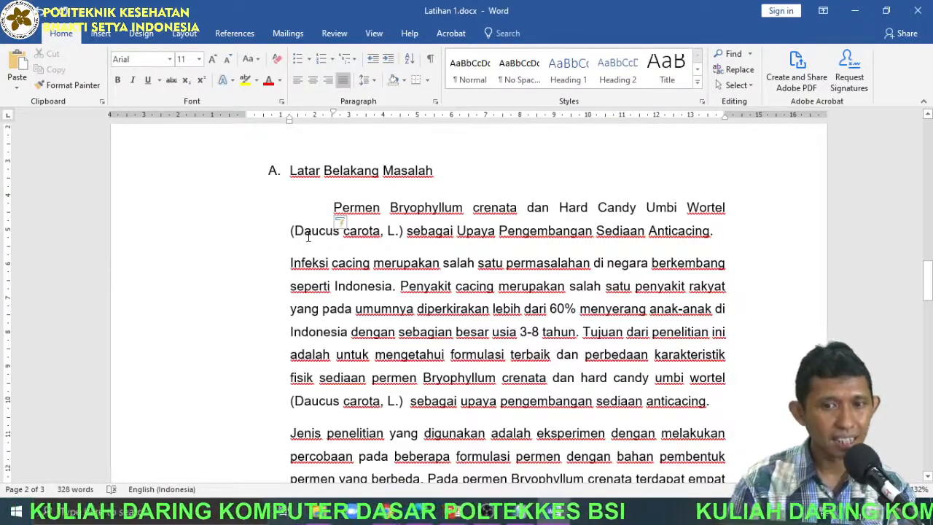
pyautogui.press('BackSpace')
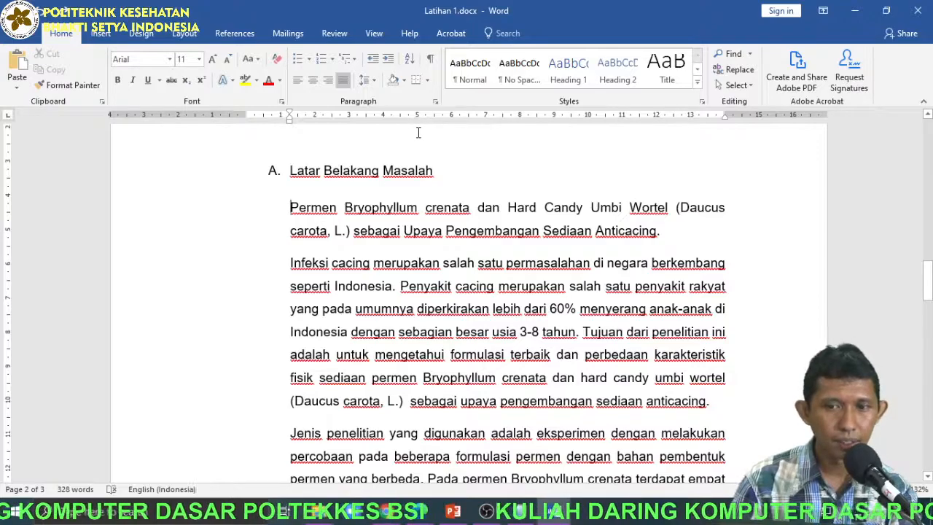
# Set the document's default tab stops to 1 cm.
pyautogui.click(434, 104)
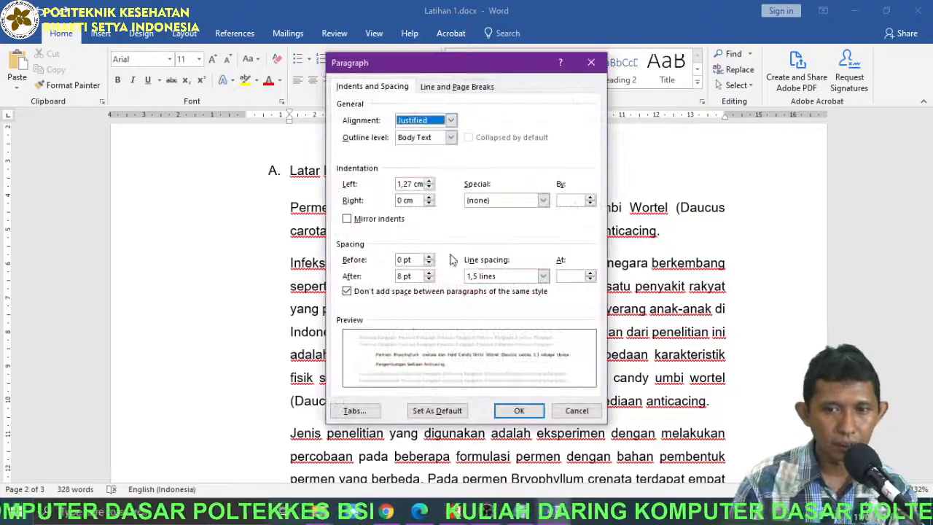
pyautogui.click(355, 412)
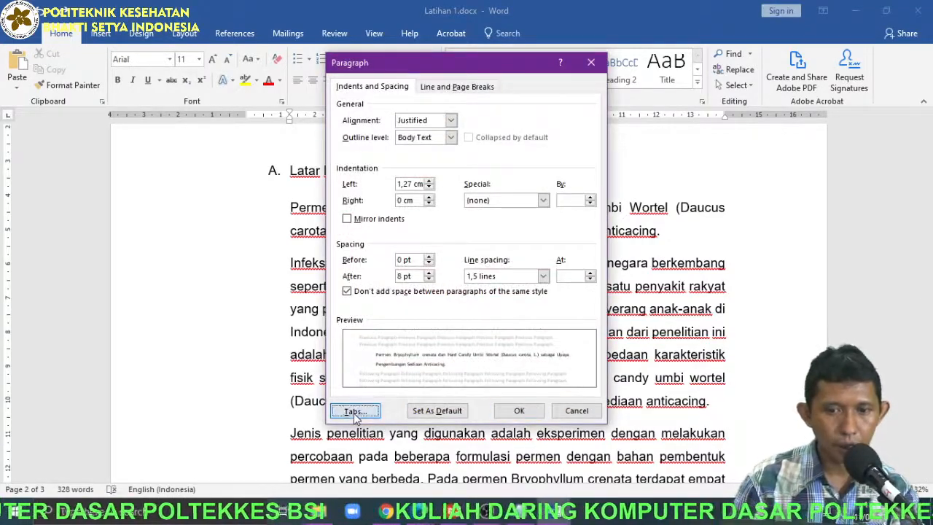
pyautogui.moveTo(507, 162); pyautogui.dragTo(471, 162)
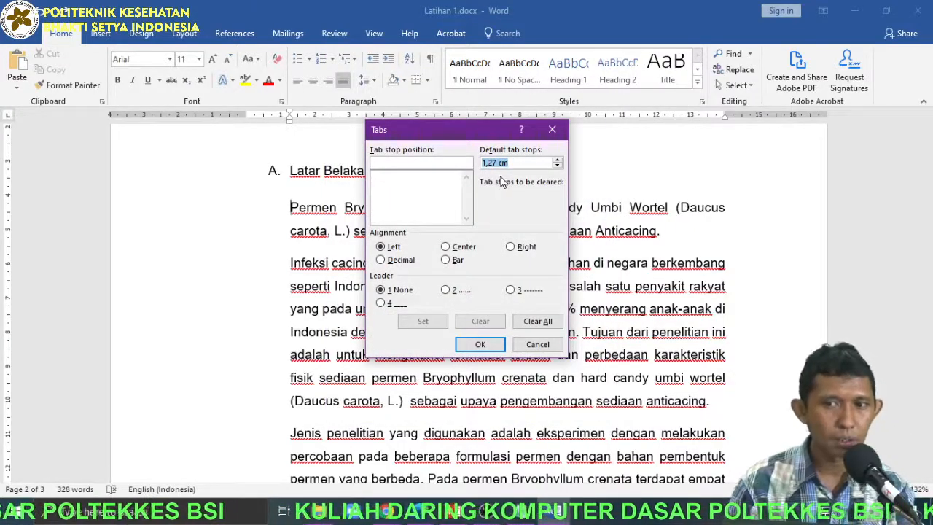
pyautogui.write('1')
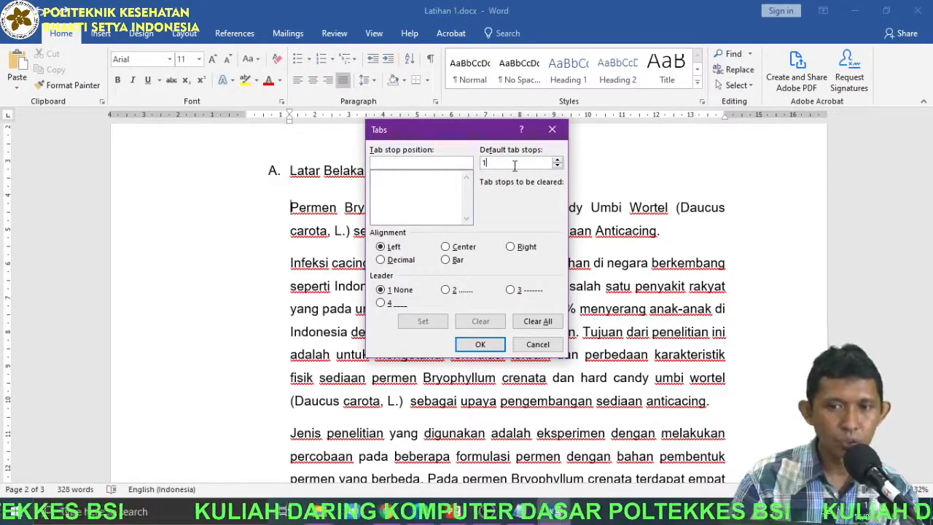
pyautogui.click(479, 346)
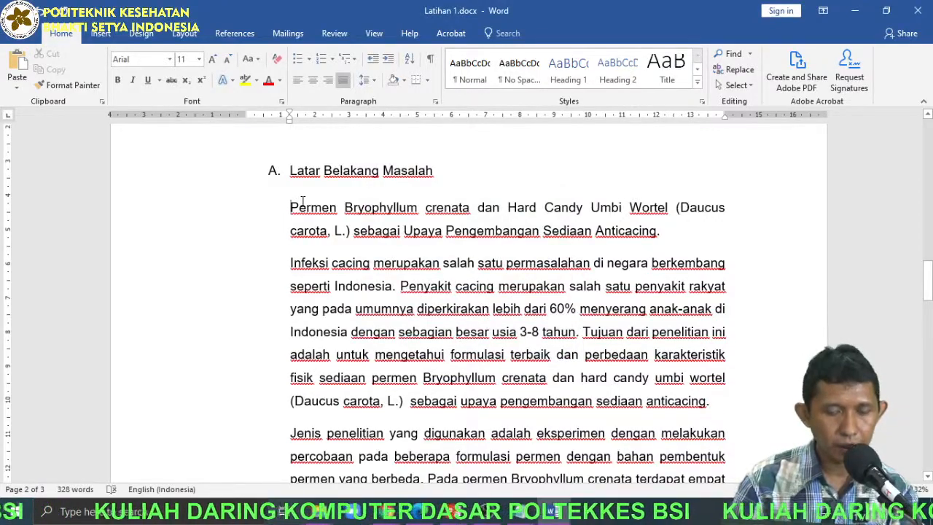
# Indent only the first line of the "Permen Bryophyllum" paragraph under Latar Belakang Masalah by one tab stop.
pyautogui.press('Tab')
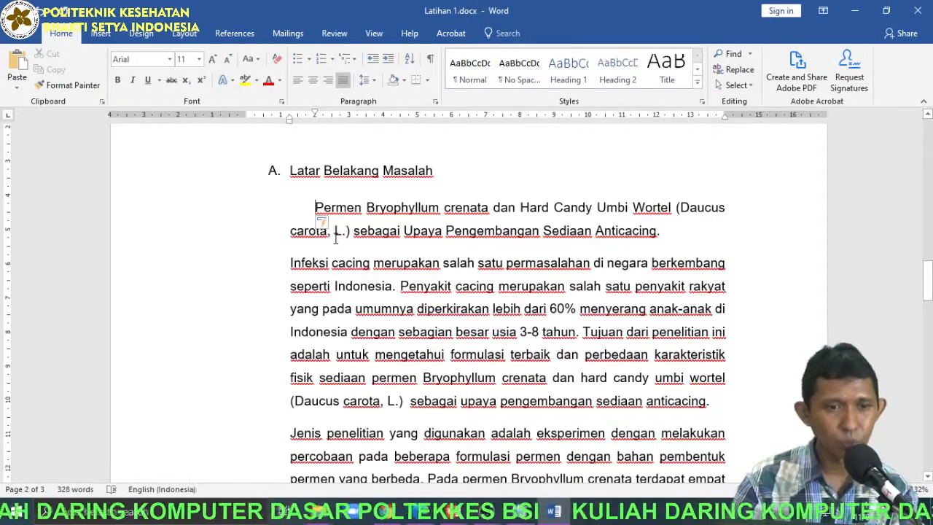
pyautogui.press('Tab')
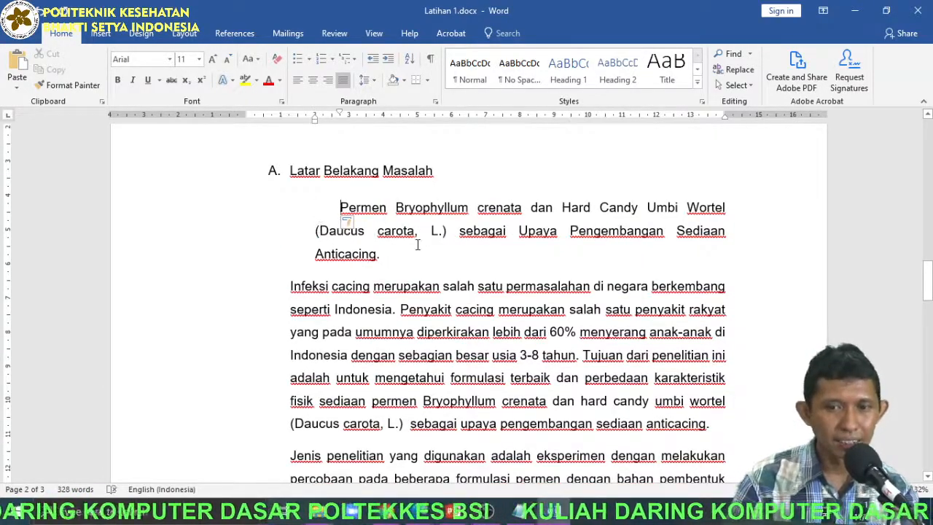
pyautogui.press('BackSpace')
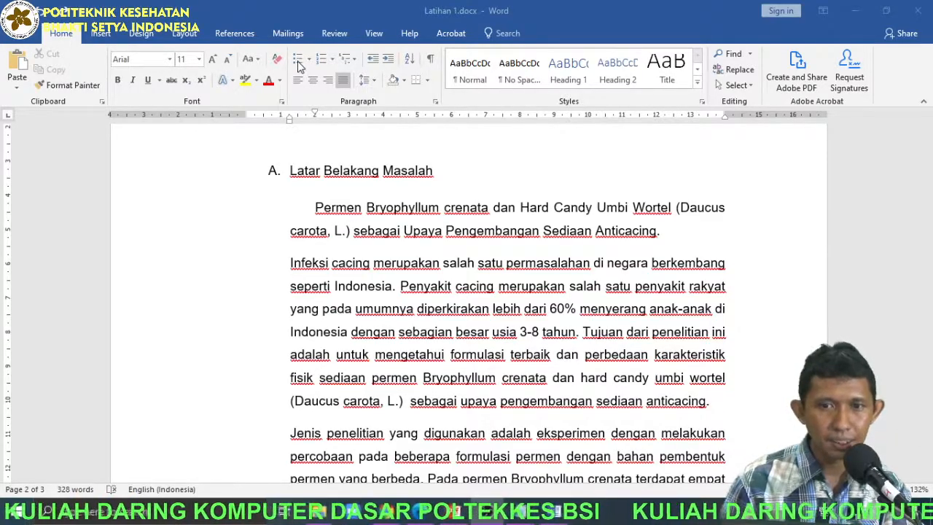
# Add the lines "Nama" and "Alamat" as separate paragraphs after the Kata Kunci paragraph at the end of the document.
pyautogui.click(309, 40)
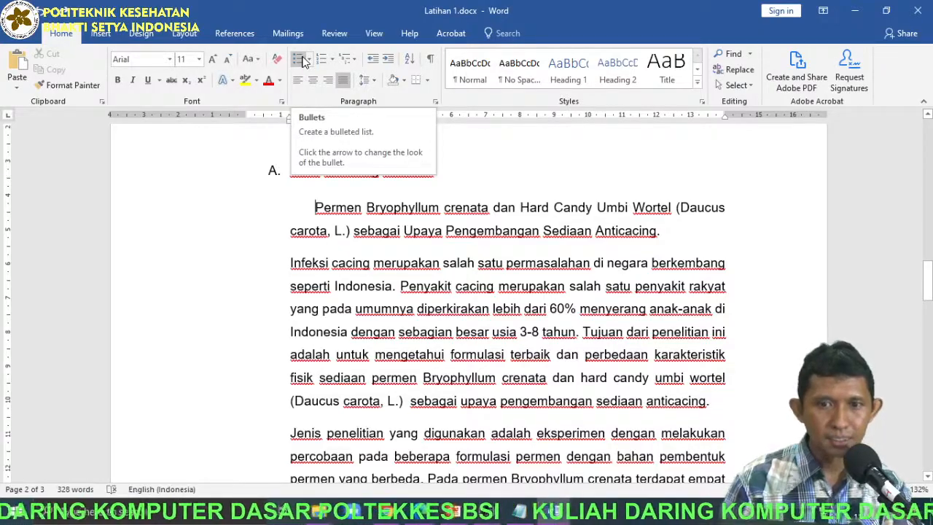
pyautogui.scroll(-15, 683, 302)
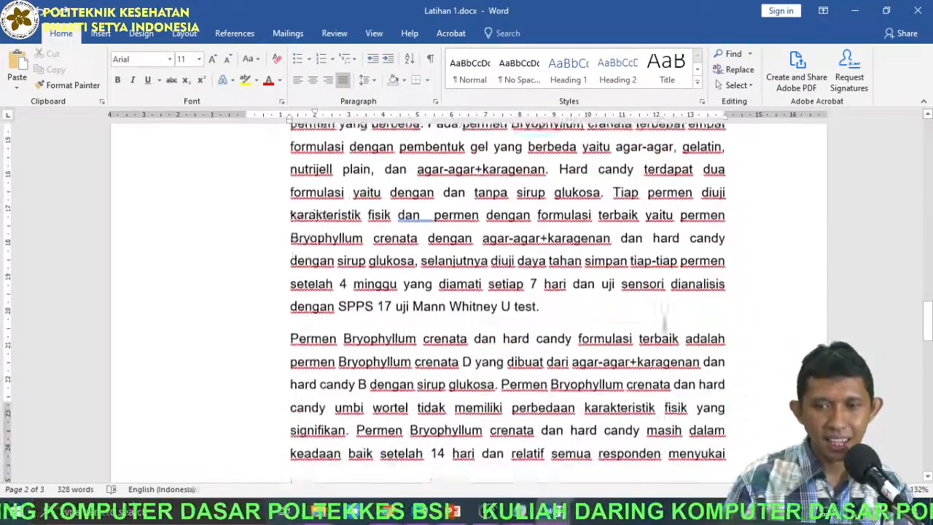
pyautogui.scroll(-2, 662, 338)
pyautogui.click(508, 272)
pyautogui.scroll(2, 562, 316)
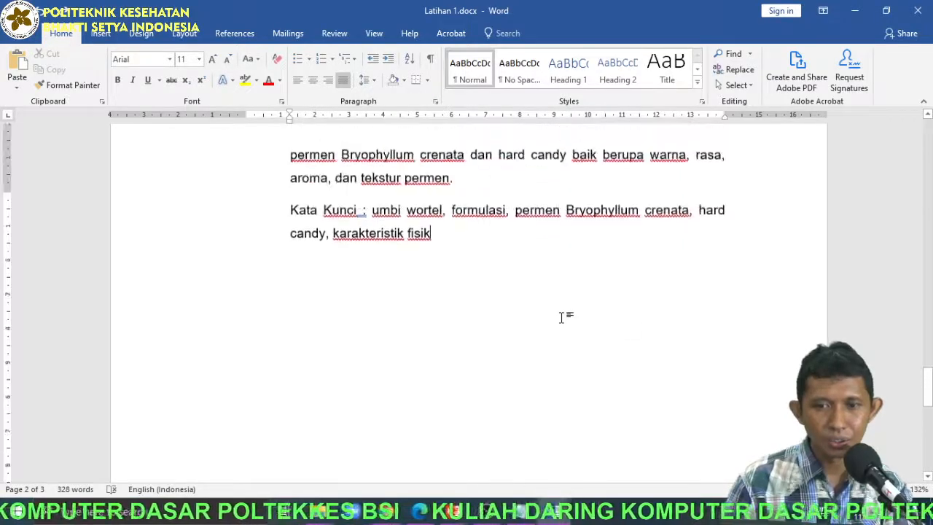
pyautogui.press('Return')
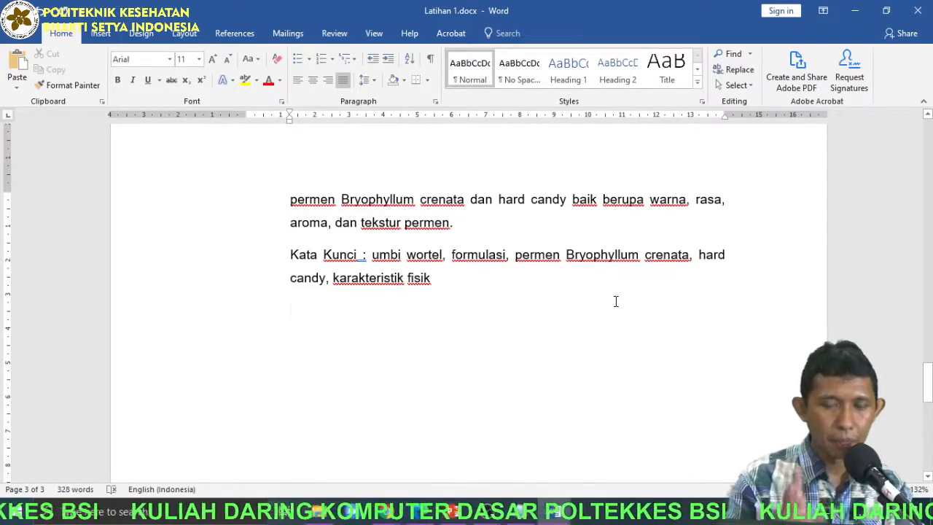
pyautogui.write('nAMA')
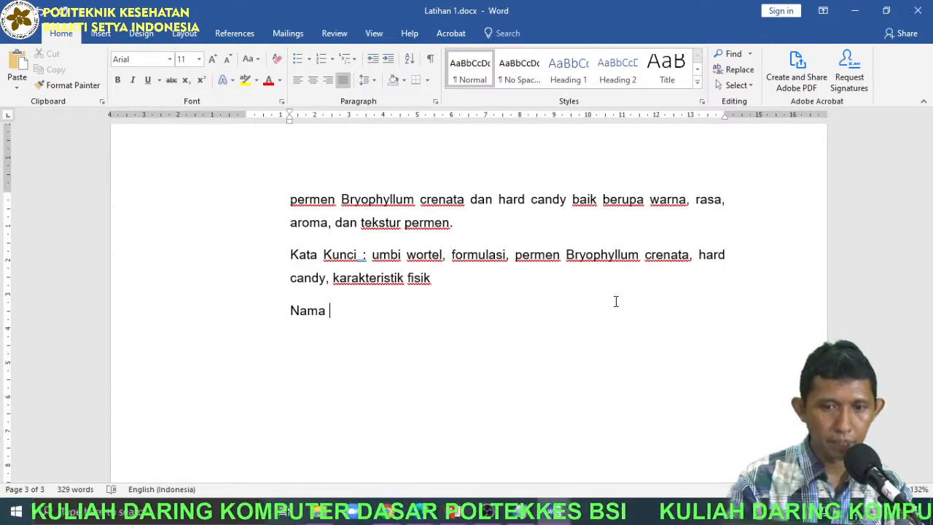
pyautogui.press('Return')
pyautogui.write('Alamat ')
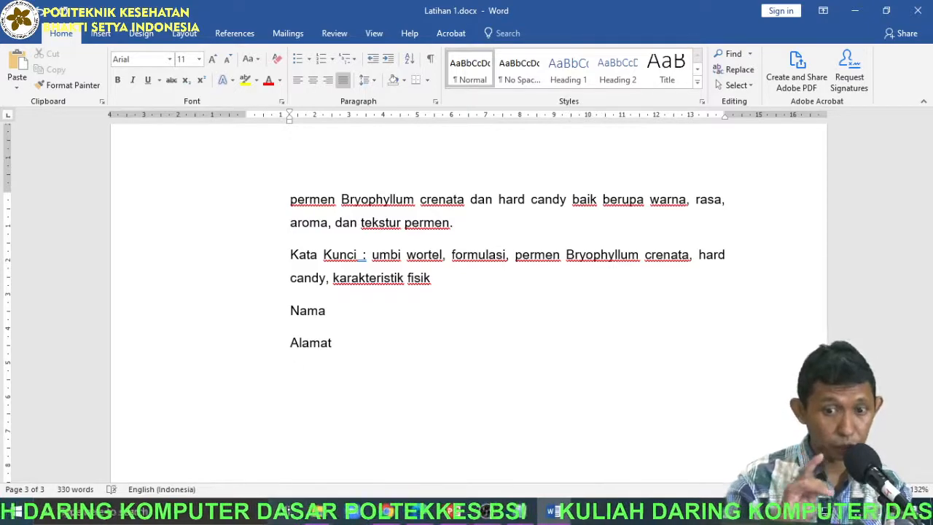
pyautogui.write('No Tepl')
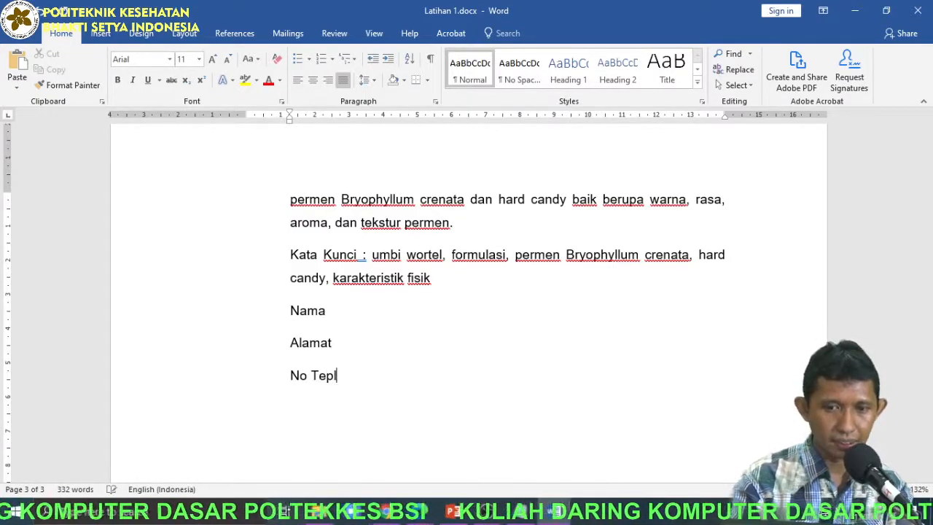
# Add the lines "No Tepl" and "Keterangan" as separate paragraphs below Alamat.
pyautogui.press('Return')
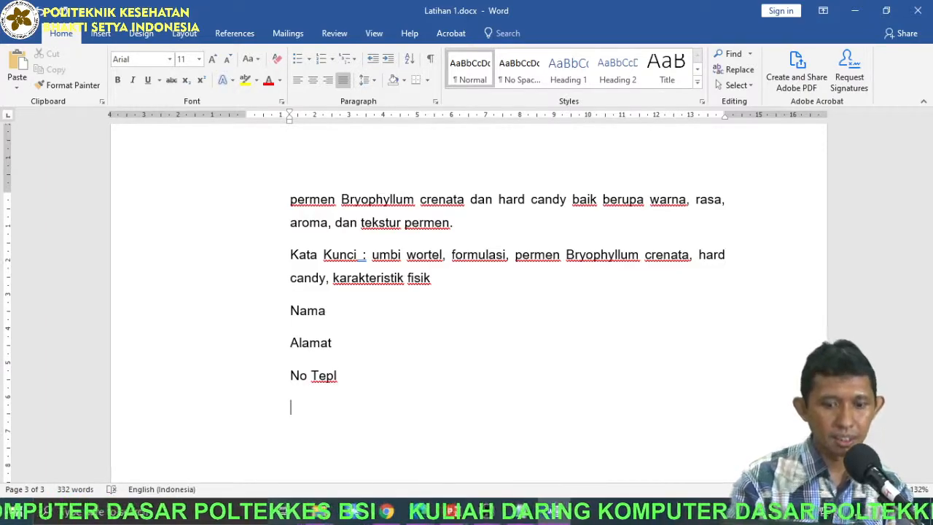
pyautogui.write('Keter')
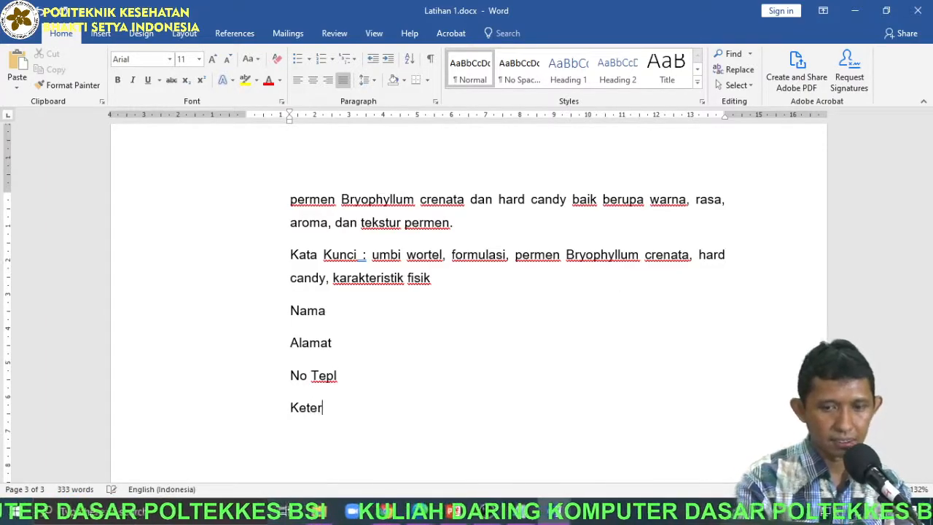
pyautogui.write('anagn')
pyautogui.press('Return')
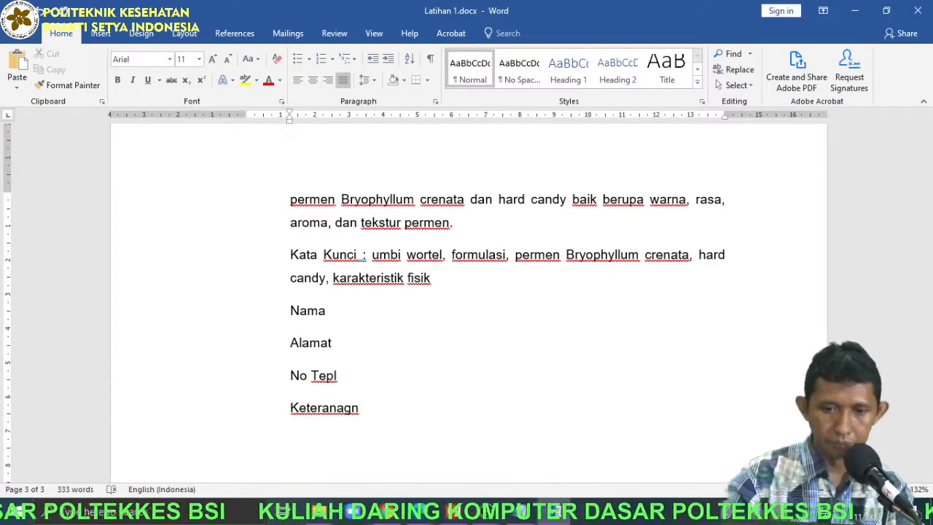
pyautogui.press('BackSpace')
pyautogui.press('BackSpace')
pyautogui.press('BackSpace')
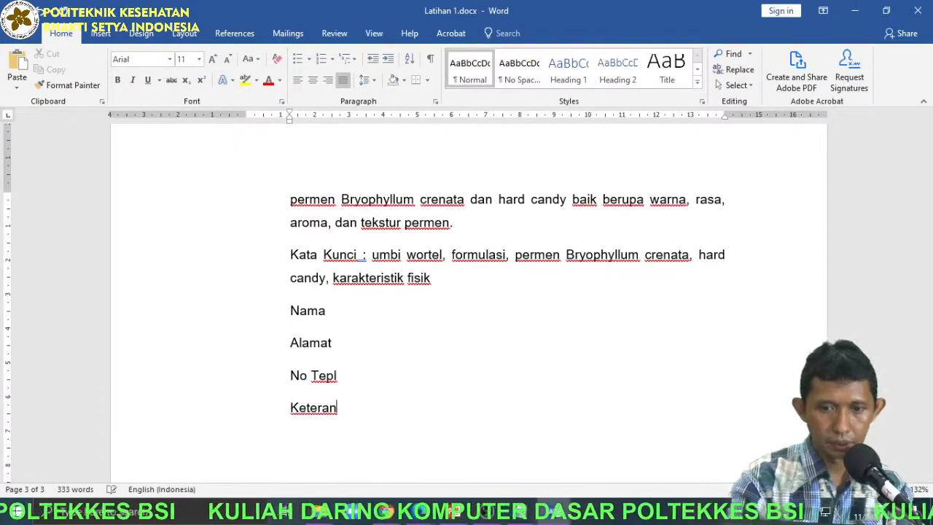
pyautogui.write('gan')
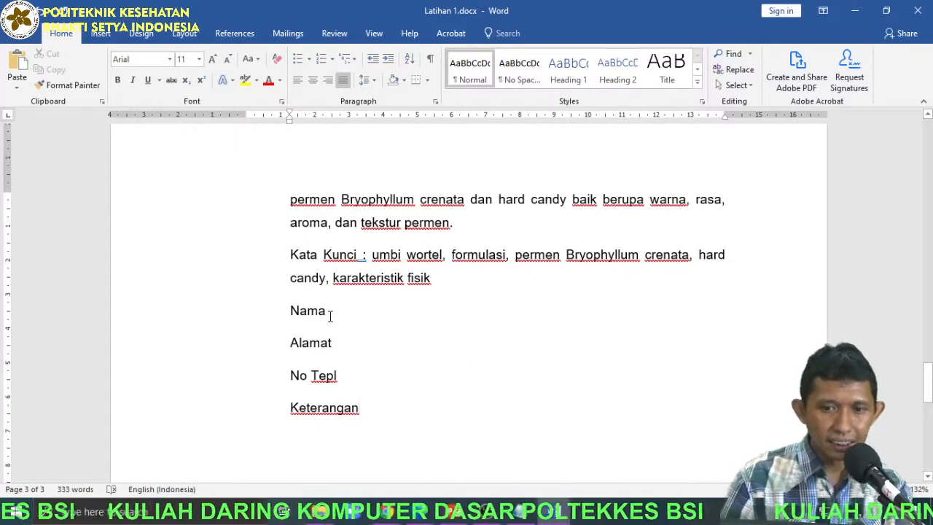
# Show the formatting marks to examine where the Nama and Alamat paragraphs end, and hide the marks again.
pyautogui.click(430, 59)
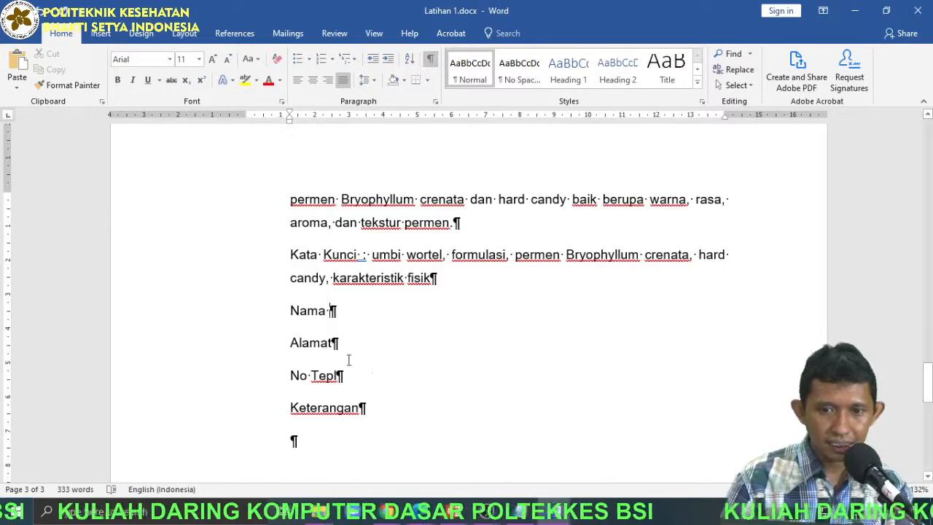
pyautogui.moveTo(293, 309); pyautogui.dragTo(333, 314)
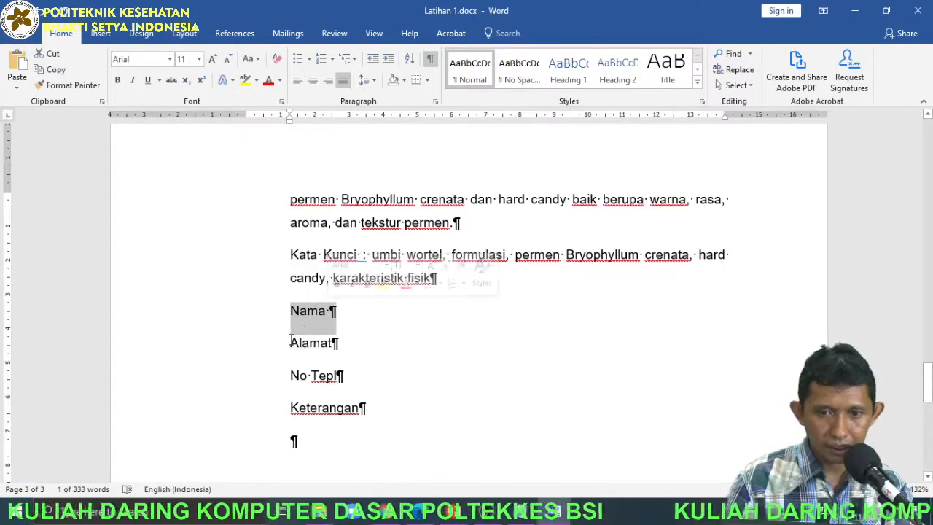
pyautogui.moveTo(291, 340); pyautogui.dragTo(334, 347)
pyautogui.click(366, 358)
pyautogui.hotkey('ctrl', 'shift', '8')
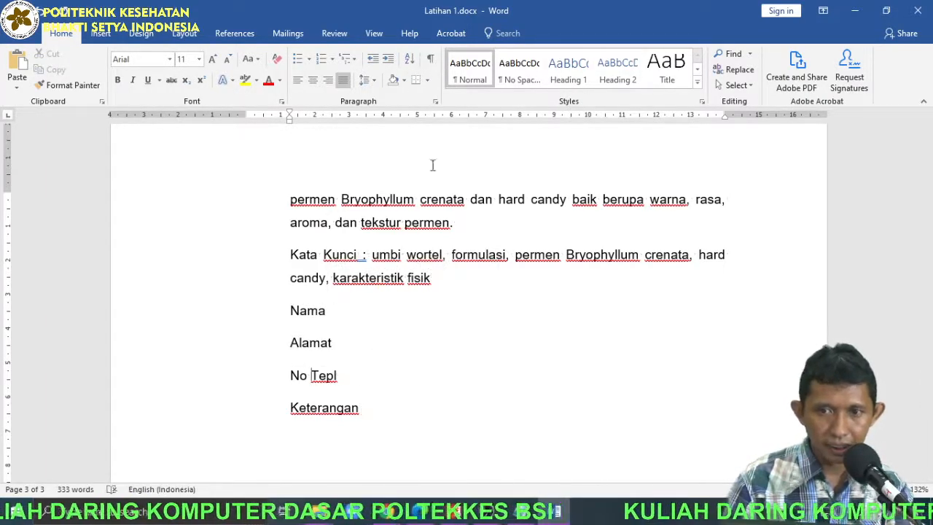
# Turn the four lines from Nama to Keterangan into a bulleted list with arrowhead bullets.
pyautogui.moveTo(211, 315); pyautogui.dragTo(207, 425)
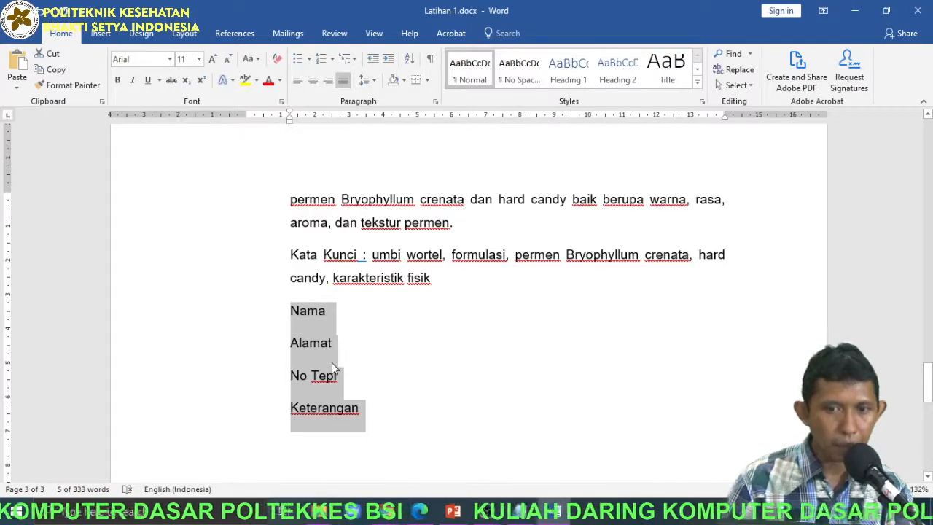
pyautogui.click(298, 59)
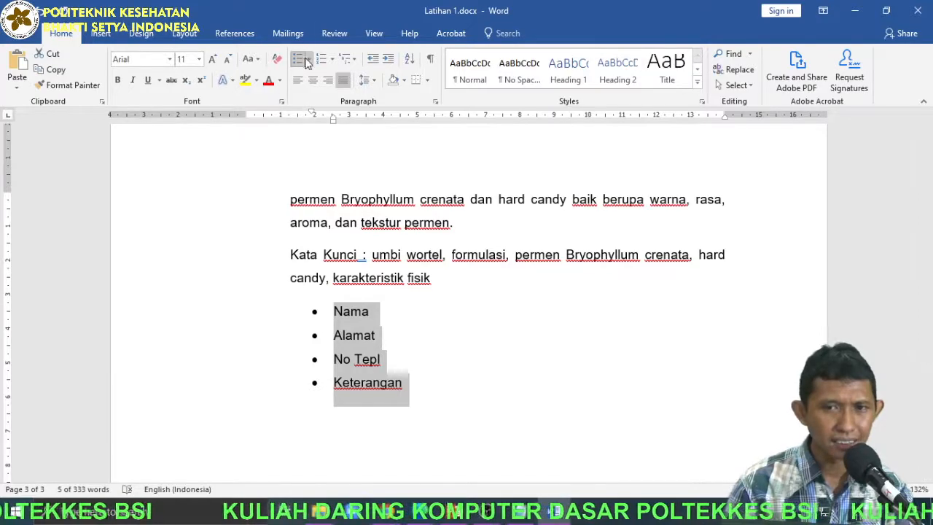
pyautogui.click(310, 60)
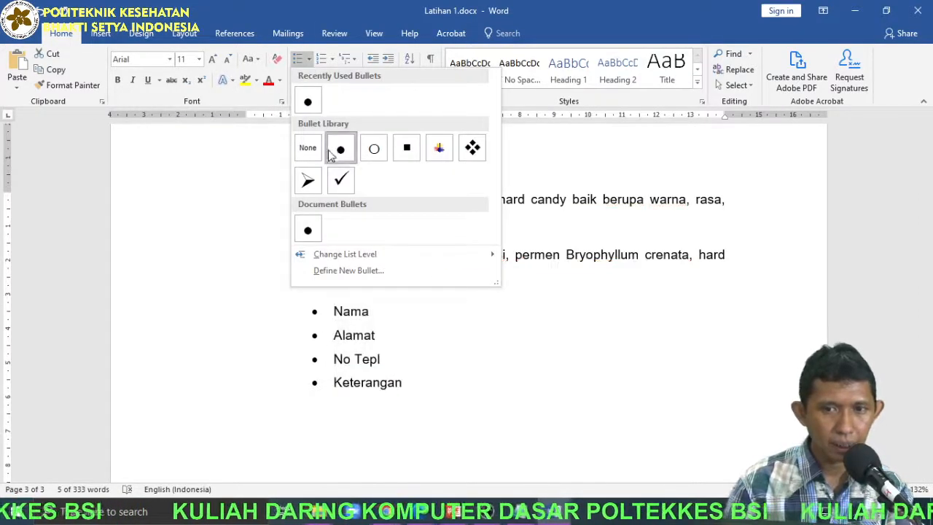
pyautogui.click(317, 186)
# Try the square and the four-diamond bullet styles on the Nama to Keterangan list.
pyautogui.click(310, 61)
pyautogui.click(410, 150)
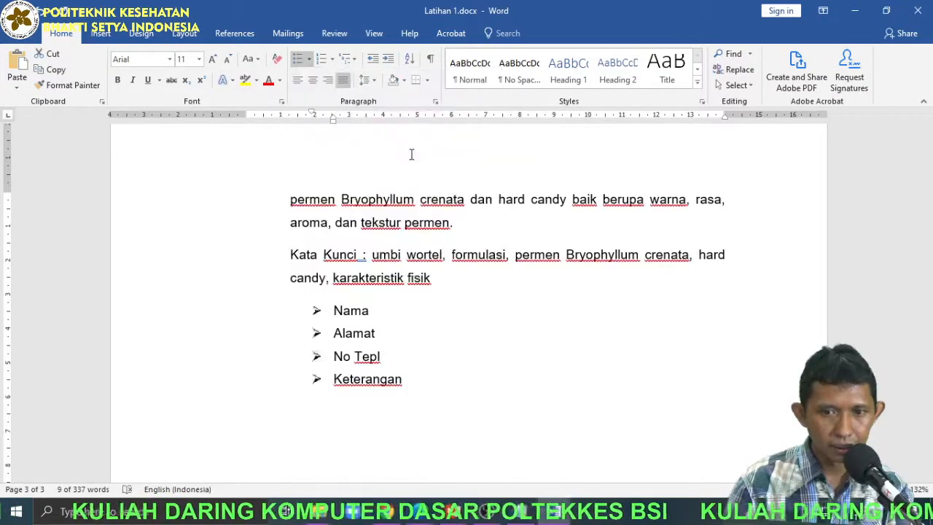
pyautogui.click(309, 59)
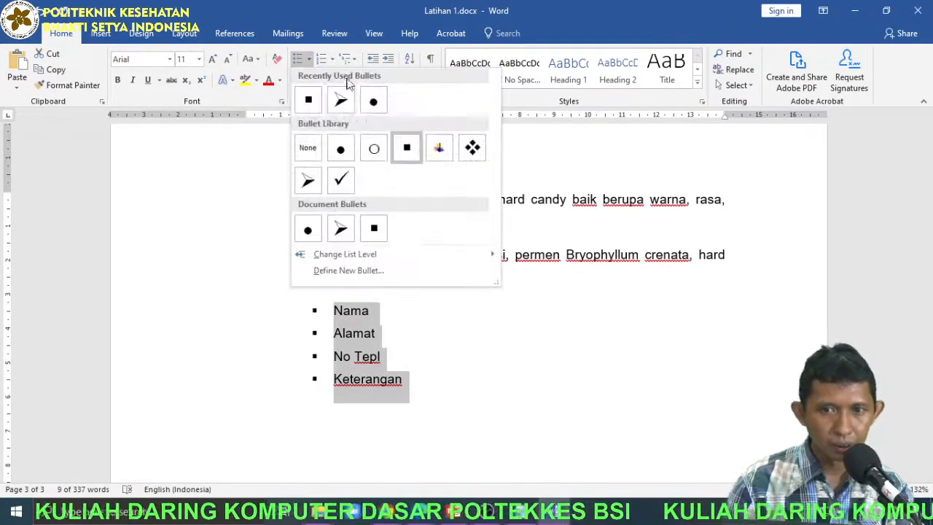
pyautogui.click(474, 145)
# Define a new bullet for the list using the crossed-box symbol, Wingdings character 253.
pyautogui.click(309, 59)
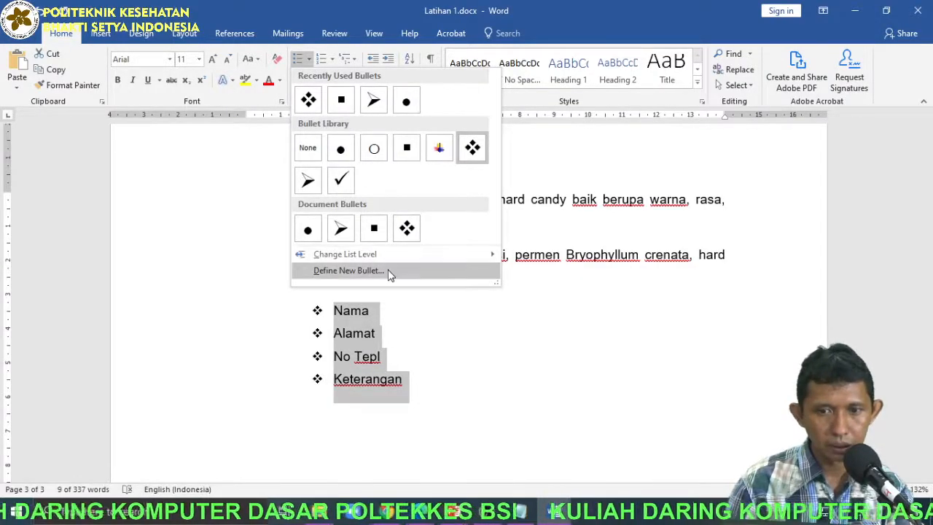
pyautogui.click(388, 271)
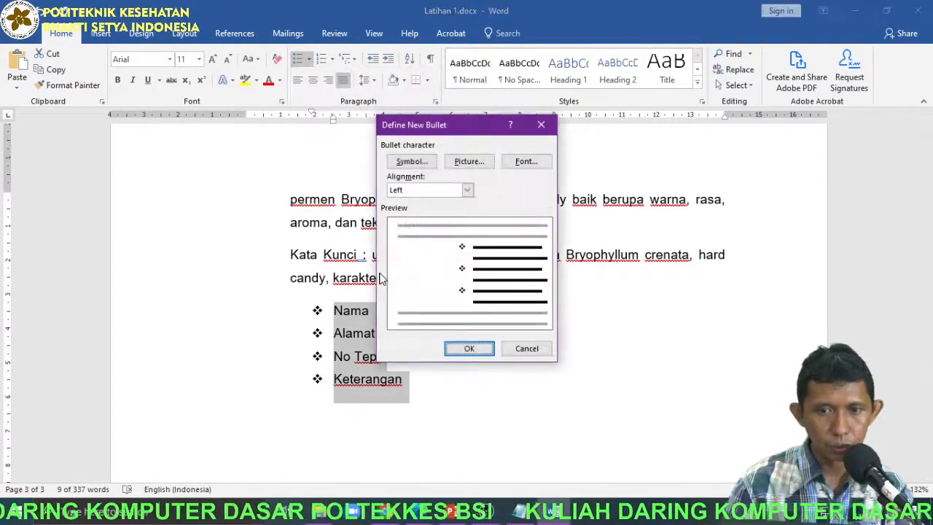
pyautogui.click(417, 162)
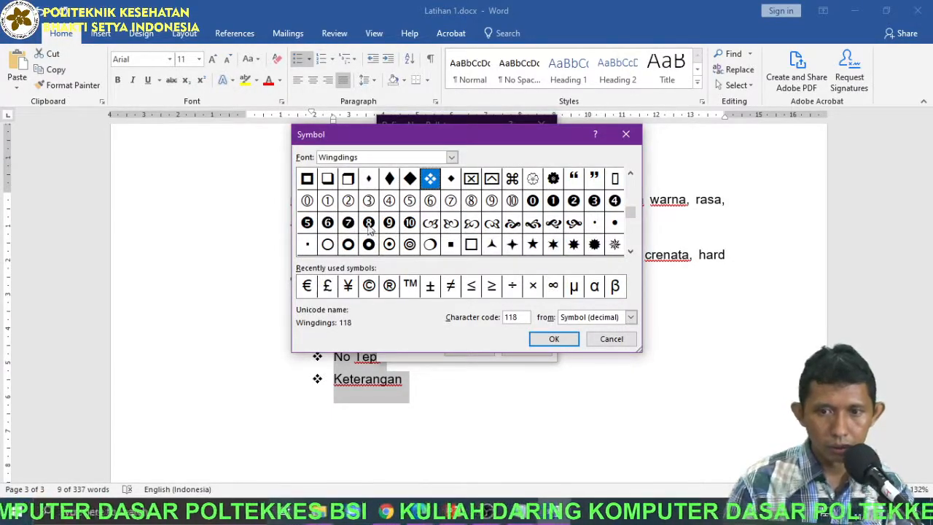
pyautogui.moveTo(632, 213); pyautogui.dragTo(631, 246)
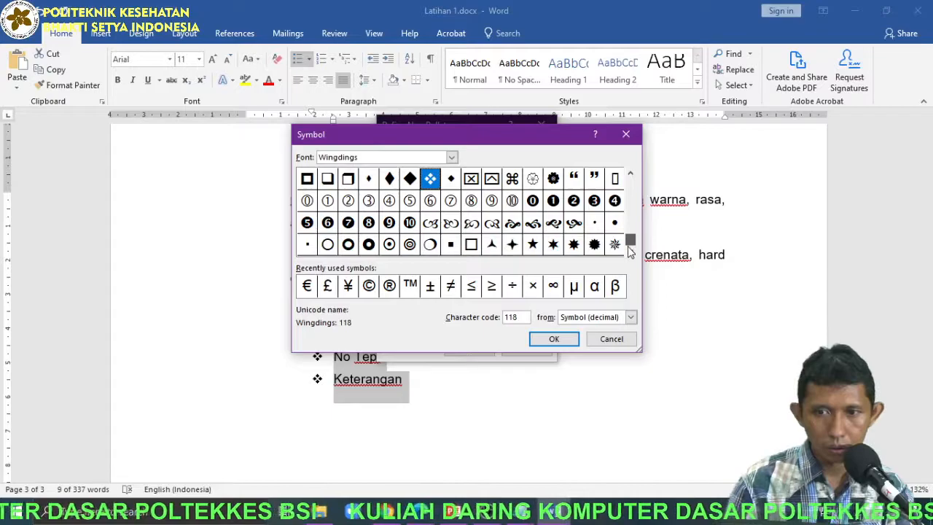
pyautogui.click(574, 248)
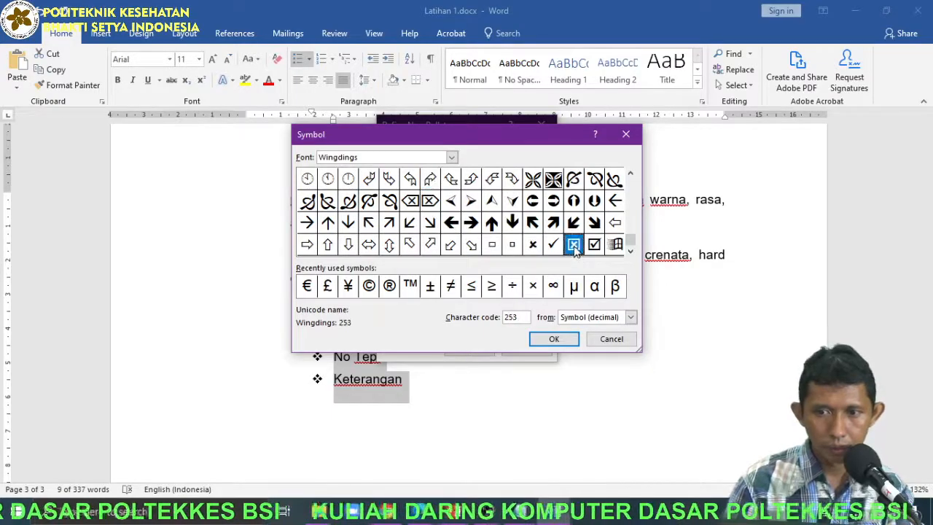
pyautogui.click(554, 339)
pyautogui.click(469, 348)
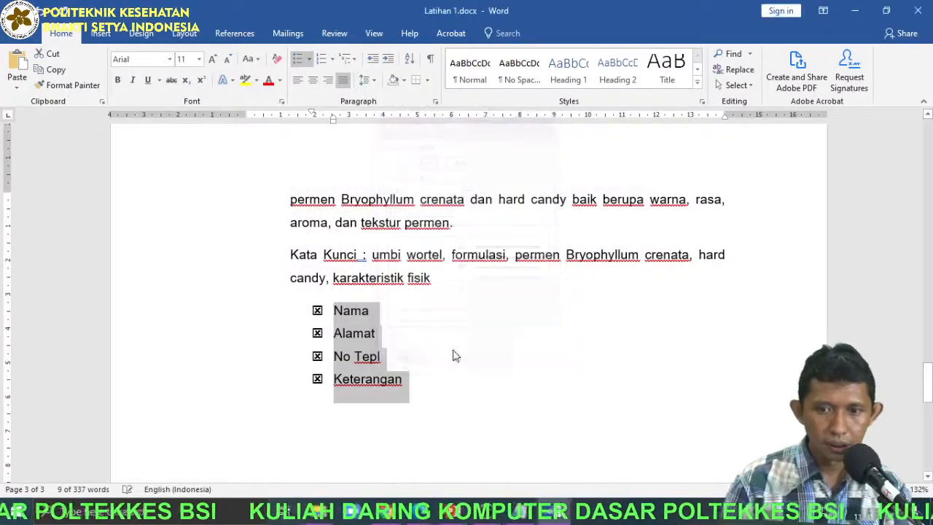
# Try increasing the indent of the whole bulleted list by several levels.
pyautogui.keyDown('ctrl'); pyautogui.scroll(6, 326, 370); pyautogui.keyUp('ctrl')
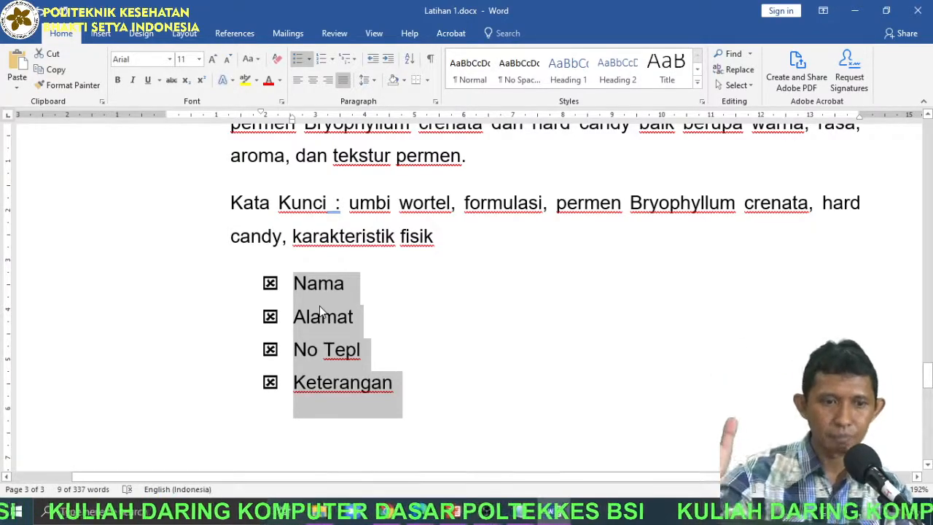
pyautogui.click(386, 61)
pyautogui.click(386, 61)
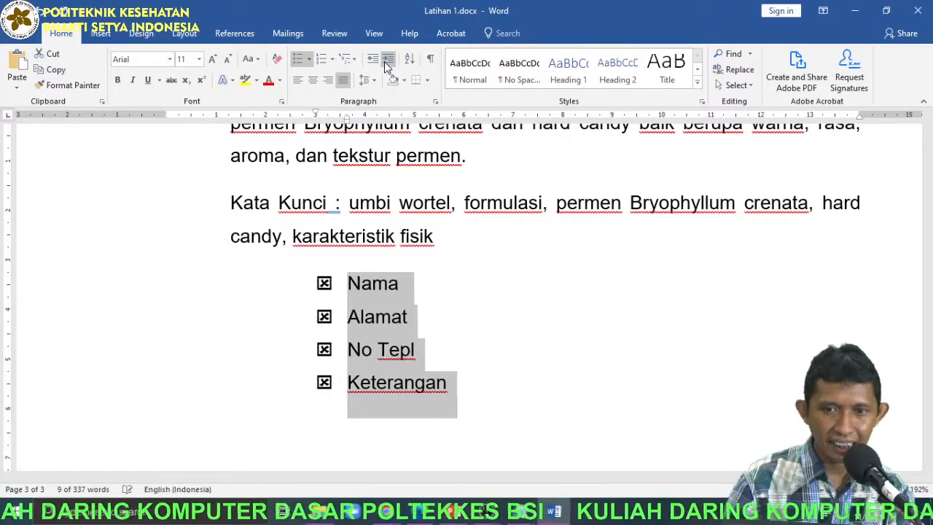
pyautogui.click(387, 62)
pyautogui.click(386, 61)
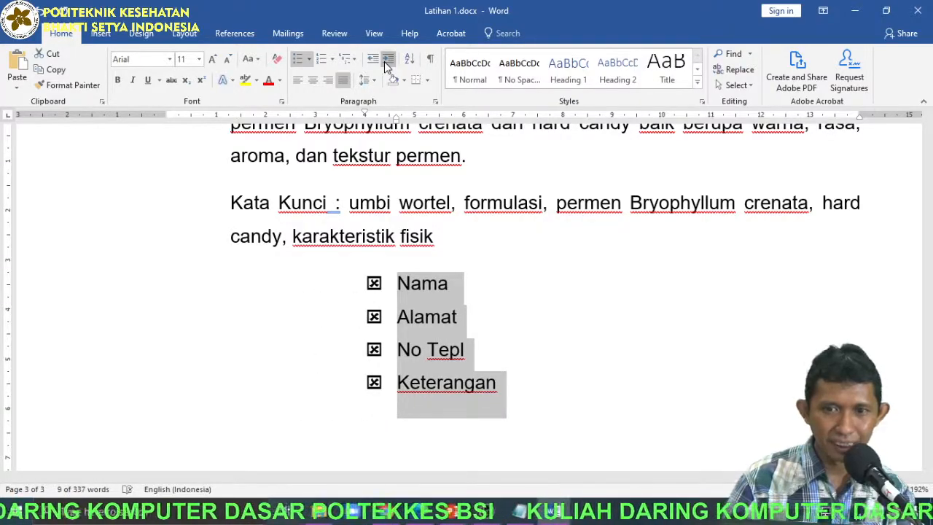
pyautogui.click(387, 61)
pyautogui.click(385, 62)
pyautogui.click(385, 62)
# Decrease the indent of the bulleted list until its bullets align with the body text margin.
pyautogui.click(369, 64)
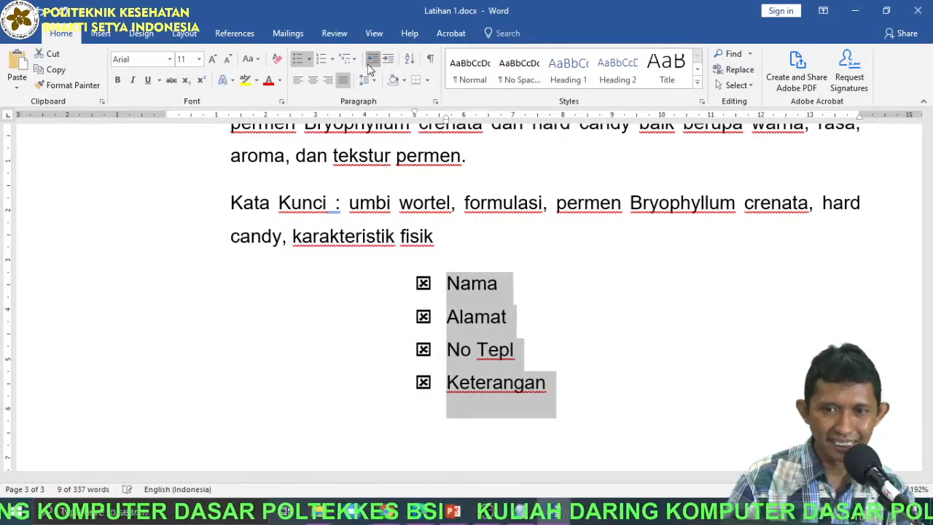
pyautogui.click(369, 64)
pyautogui.click(369, 64)
pyautogui.click(369, 64)
pyautogui.click(369, 64)
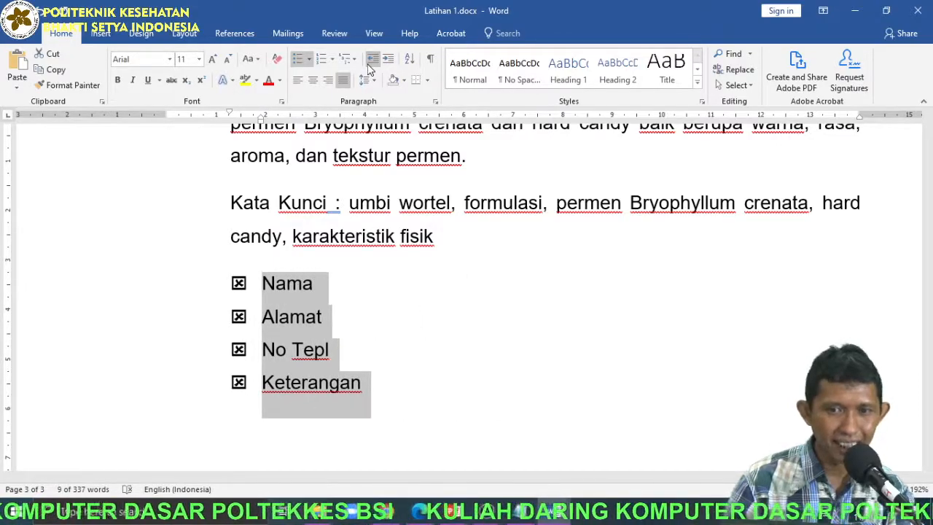
# Switch the list's indent between the text margin and one level in, ending one level in, and deselect the list.
pyautogui.click(386, 62)
pyautogui.click(371, 63)
pyautogui.click(388, 62)
pyautogui.click(369, 64)
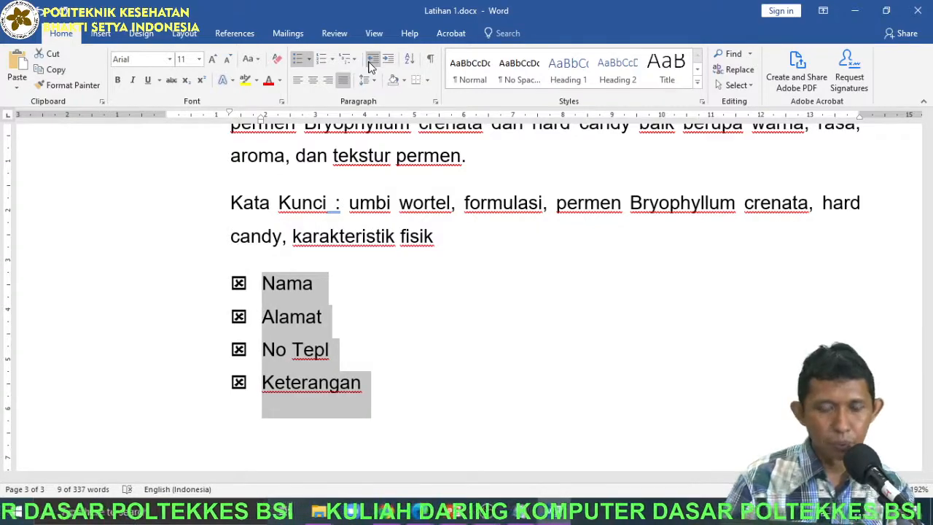
pyautogui.click(388, 61)
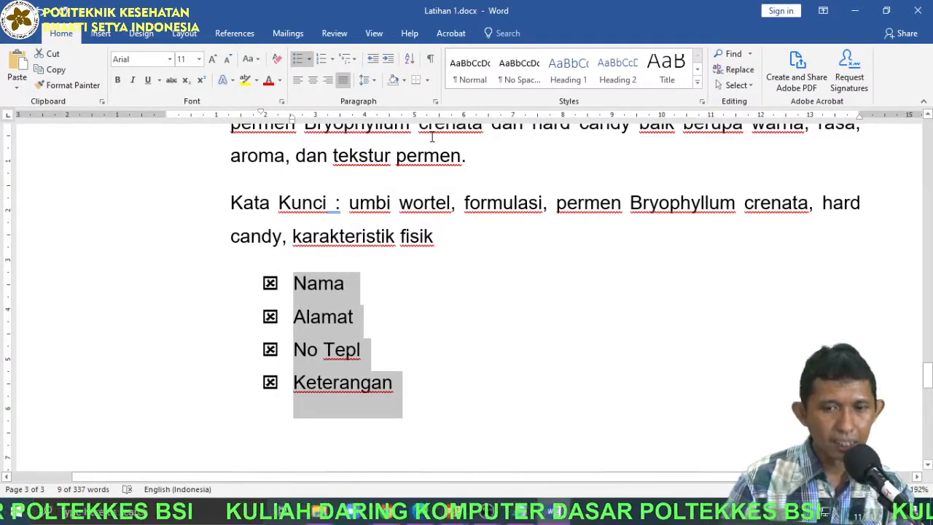
pyautogui.click(317, 284)
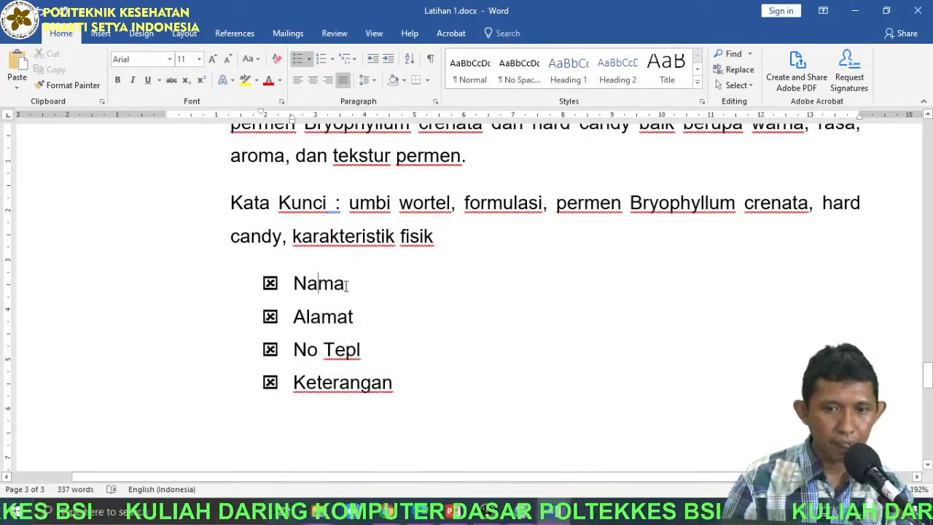
pyautogui.keyDown('ctrl'); pyautogui.scroll(-4, 346, 298); pyautogui.keyUp('ctrl')
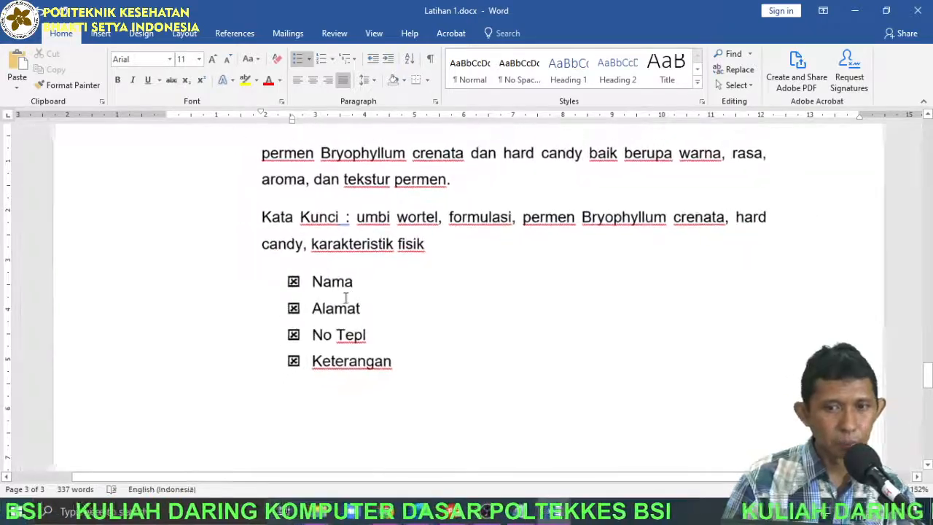
# Bullet the first two paragraphs under Latar Belakang Masalah and lower the first one's indent level to match the second.
pyautogui.keyDown('ctrl'); pyautogui.scroll(-2, 346, 298); pyautogui.keyUp('ctrl')
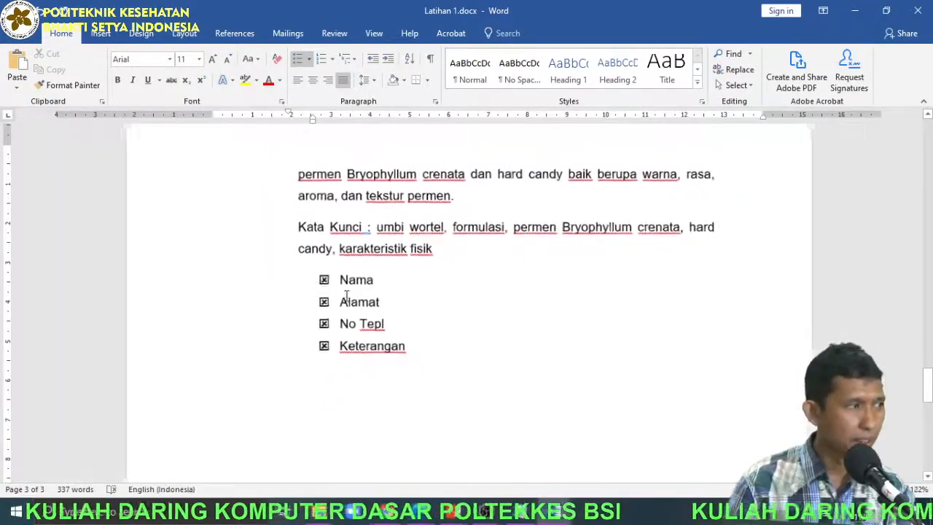
pyautogui.scroll(10, 346, 298)
pyautogui.scroll(2, 377, 262)
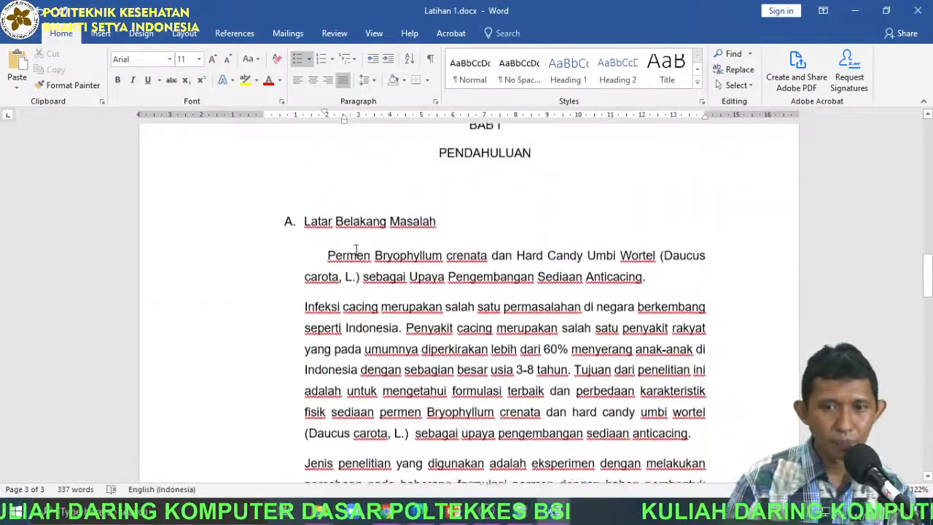
pyautogui.moveTo(326, 257); pyautogui.dragTo(417, 280)
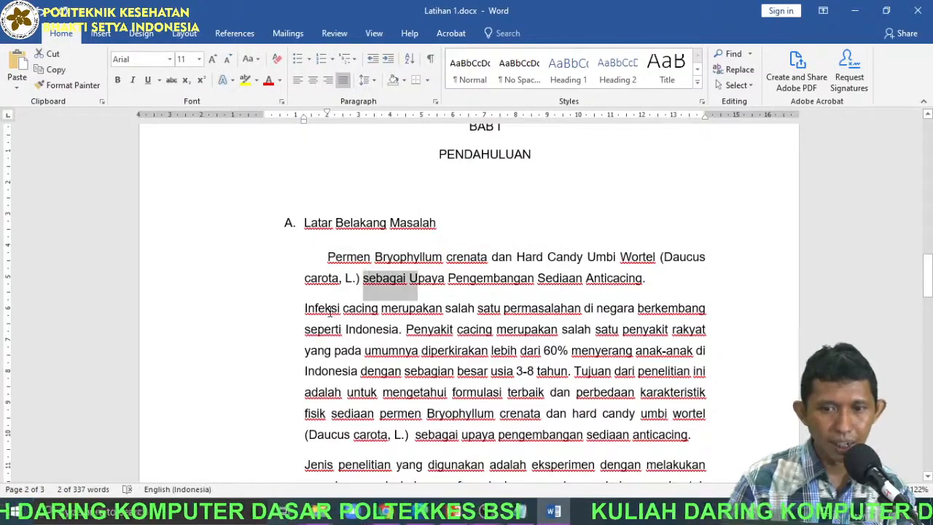
pyautogui.moveTo(305, 309); pyautogui.dragTo(409, 310)
pyautogui.moveTo(346, 329); pyautogui.dragTo(434, 332)
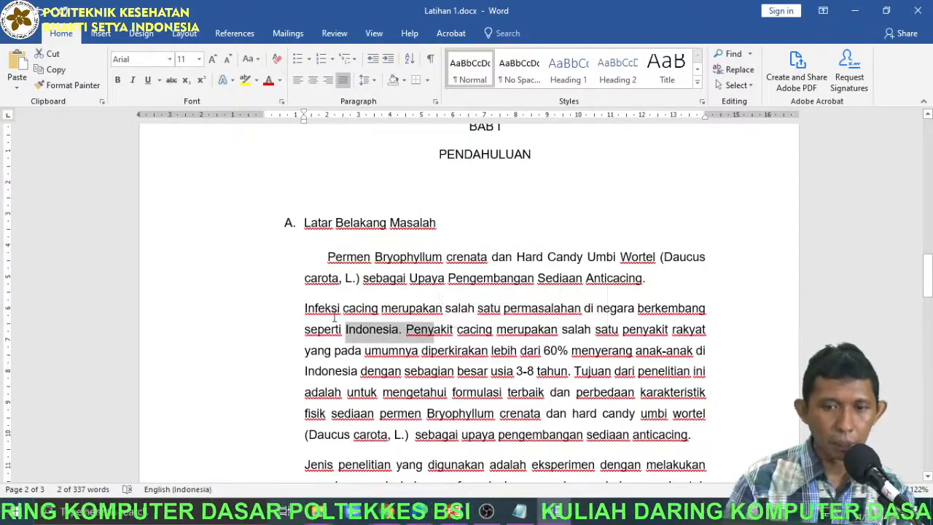
pyautogui.moveTo(221, 259); pyautogui.dragTo(209, 446)
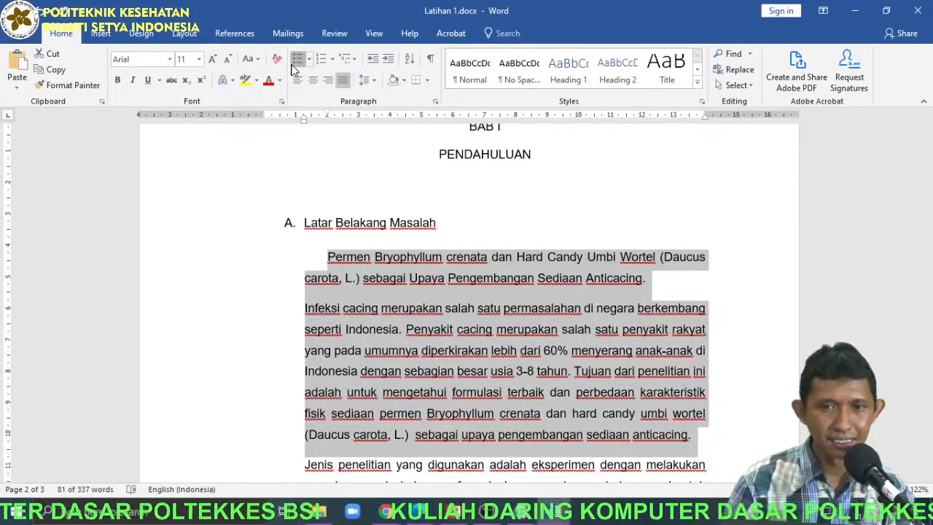
pyautogui.click(297, 59)
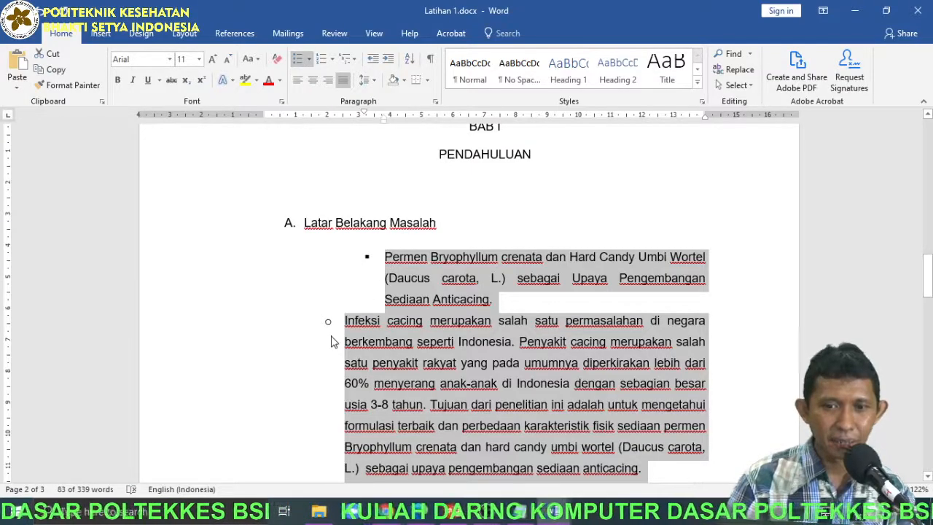
pyautogui.click(386, 261)
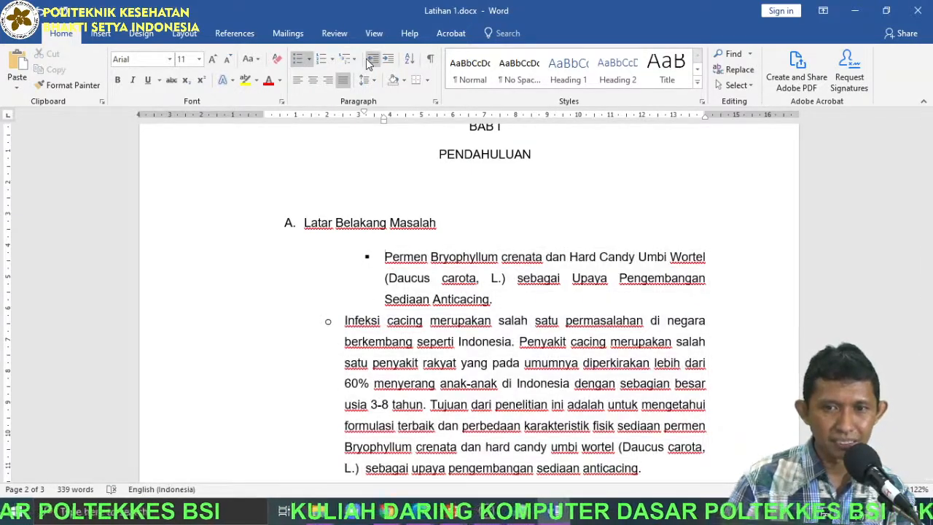
pyautogui.press('BackSpace')
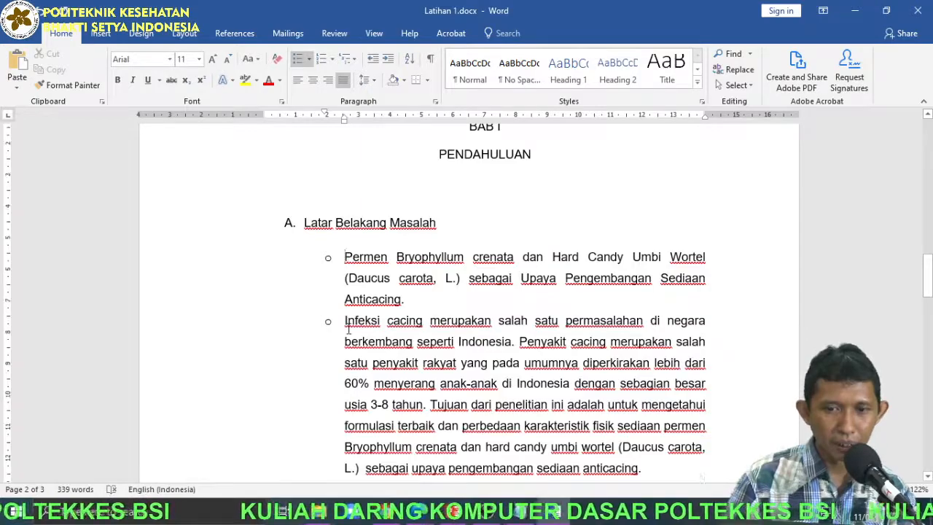
# Add a matching hollow-circle bullet to the paragraph beginning "Jenis penelitian".
pyautogui.scroll(-1, 348, 327)
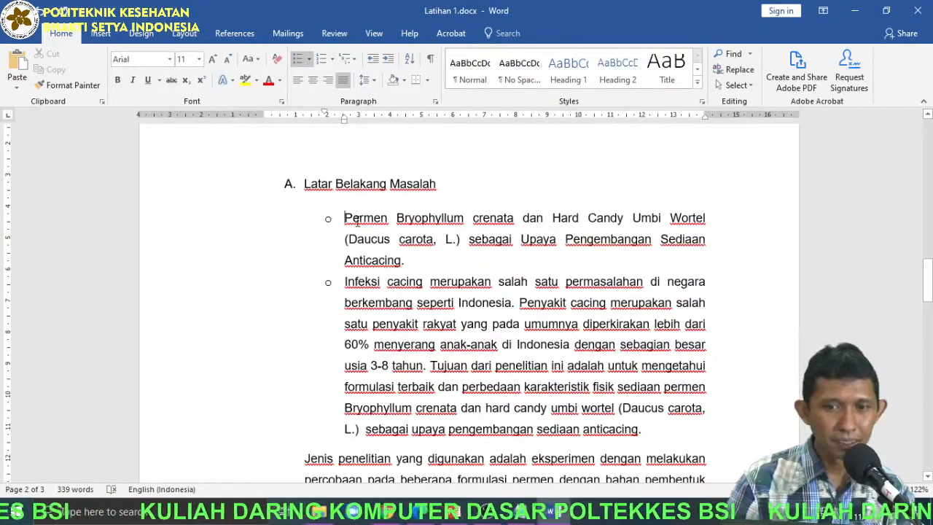
pyautogui.scroll(-3, 360, 379)
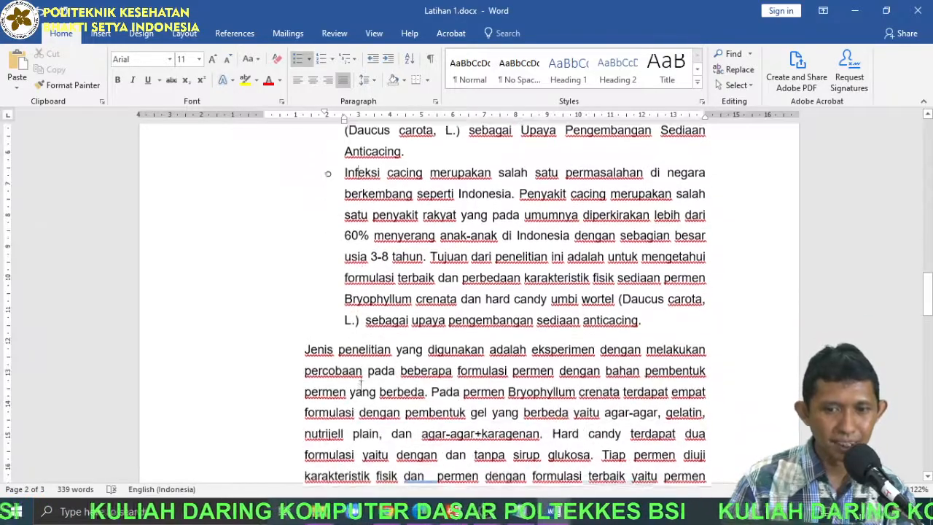
pyautogui.click(354, 343)
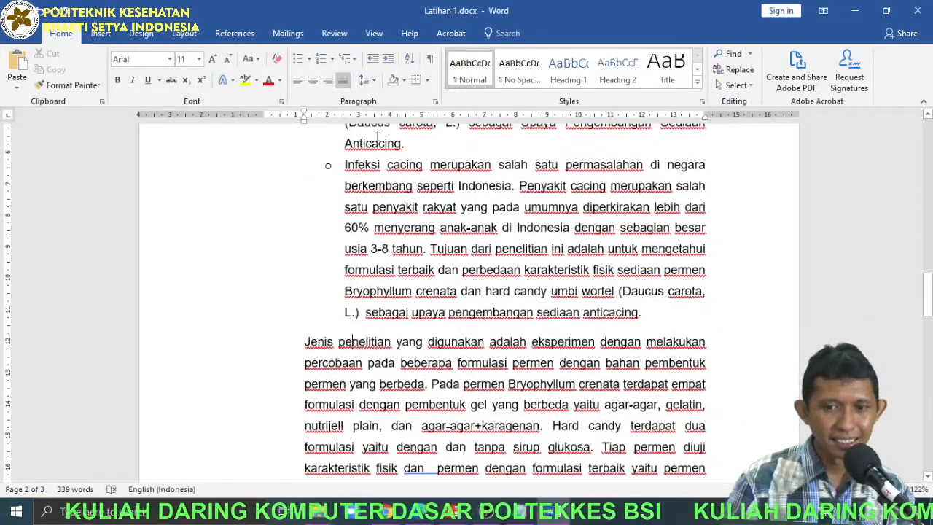
pyautogui.click(298, 58)
pyautogui.scroll(-3, 334, 291)
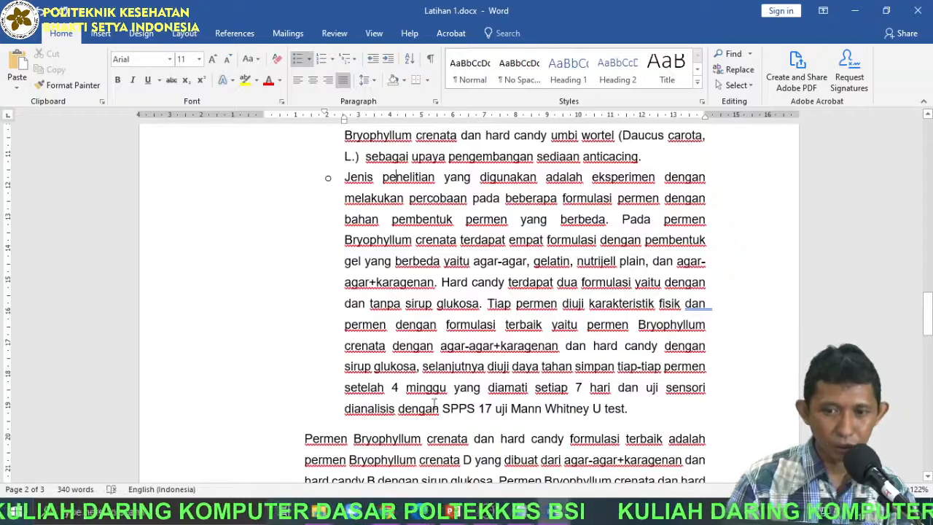
pyautogui.scroll(-1, 383, 295)
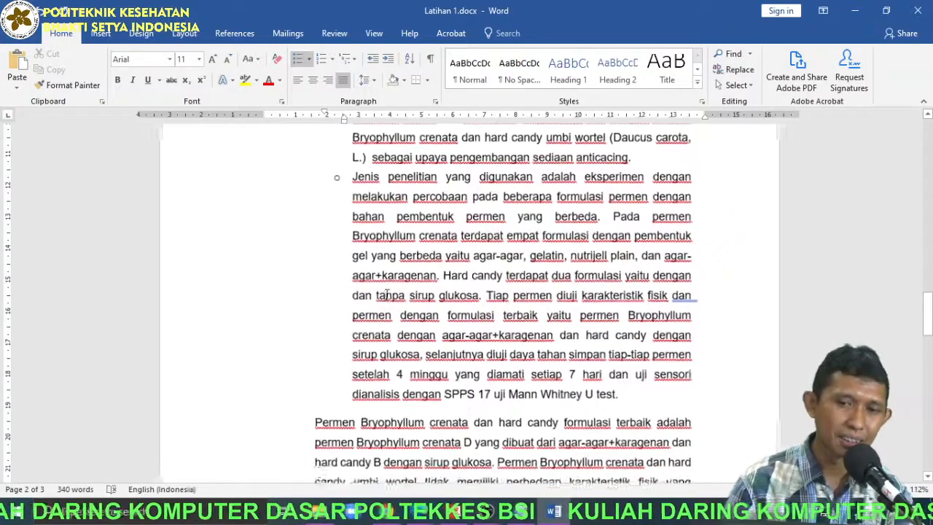
# Undo the bullets on the Latar Belakang Masalah paragraphs and leave the crossed-box list indented one level from the text margin.
pyautogui.hotkey('ctrl', 'z')
pyautogui.hotkey('ctrl', 'z')
pyautogui.hotkey('ctrl', 'z')
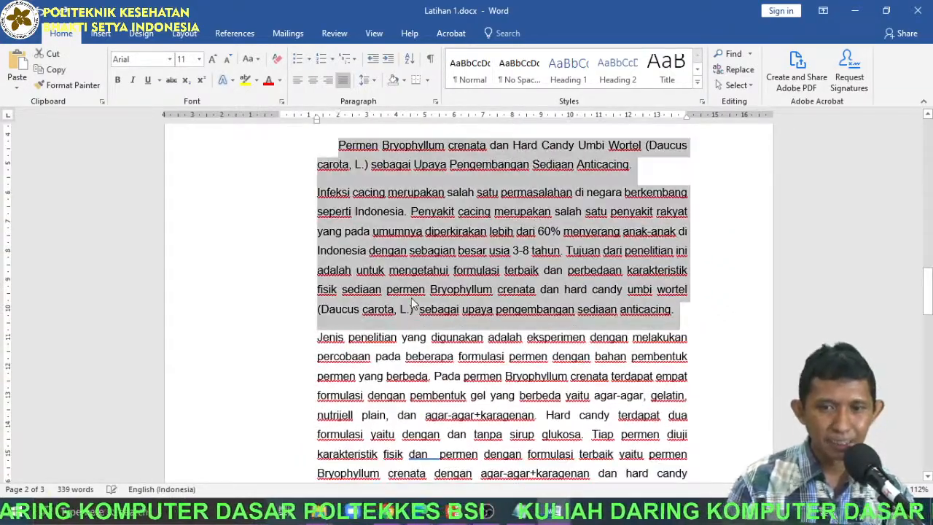
pyautogui.hotkey('ctrl', 'z')
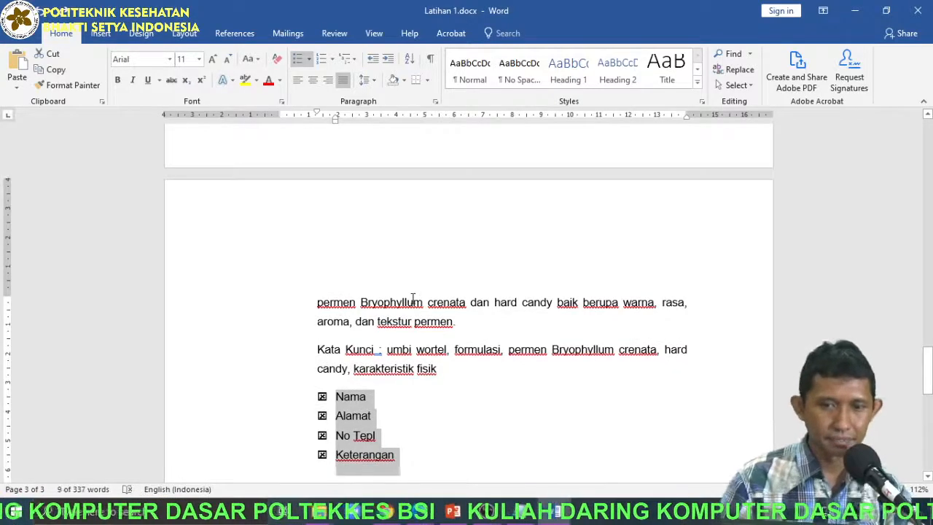
pyautogui.click(388, 58)
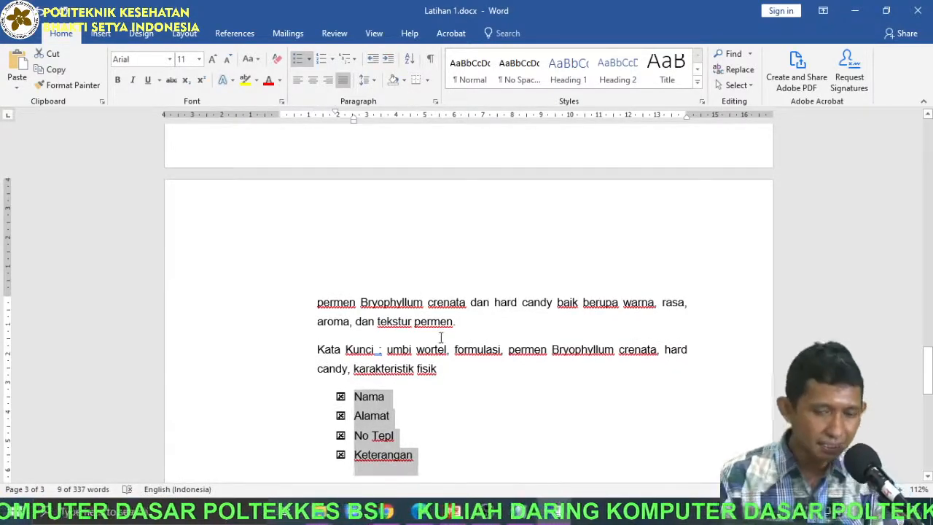
pyautogui.scroll(1, 435, 428)
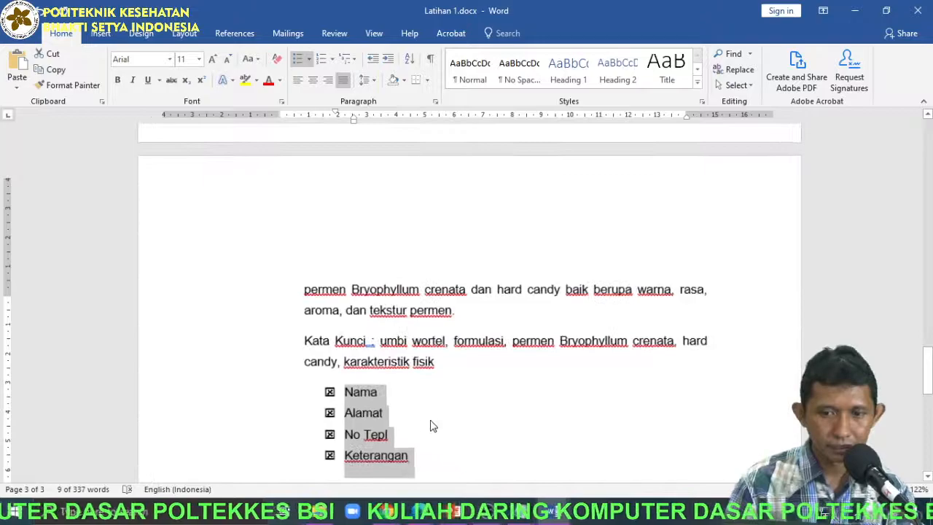
pyautogui.scroll(5, 434, 429)
pyautogui.click(413, 329)
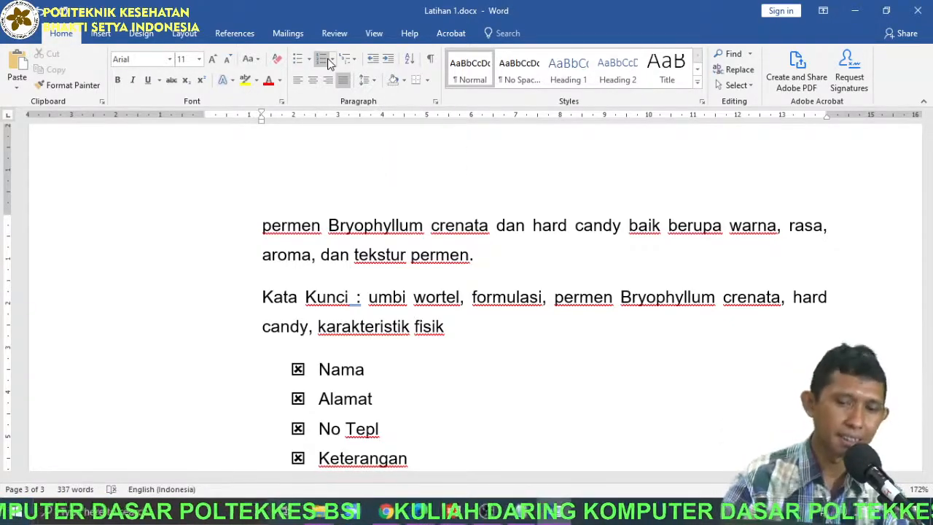
# Convert the crossed-box list from Nama to Keterangan to a numbered list, trying A. and 1. before choosing the 1) 2) 3) format.
pyautogui.scroll(-2, 265, 333)
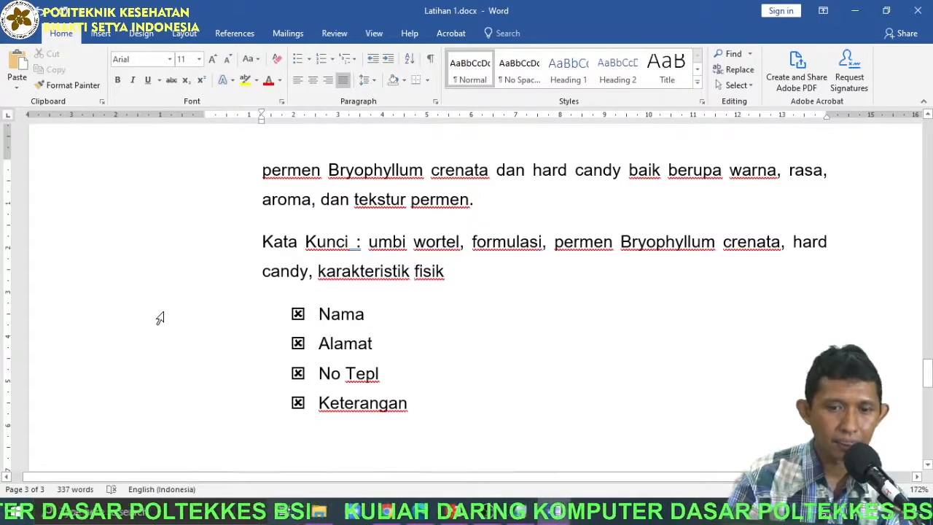
pyautogui.moveTo(159, 319); pyautogui.dragTo(167, 415)
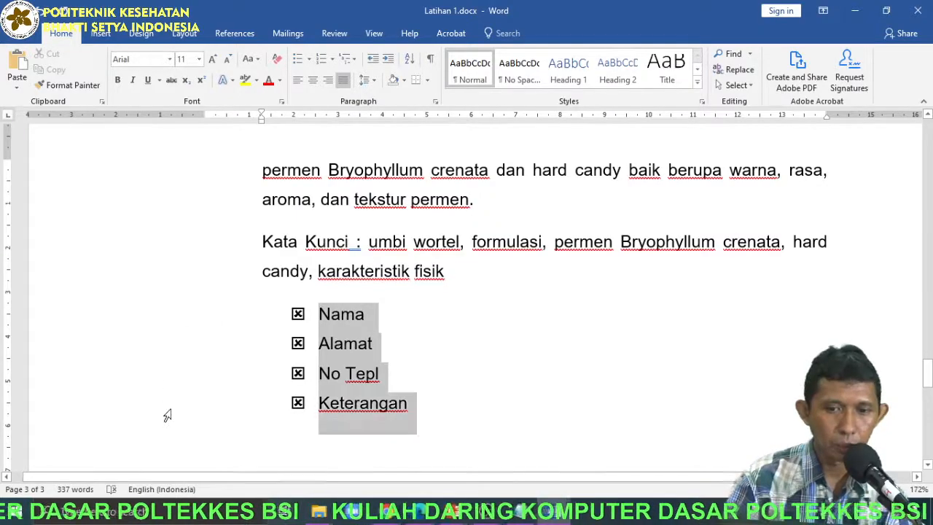
pyautogui.click(321, 60)
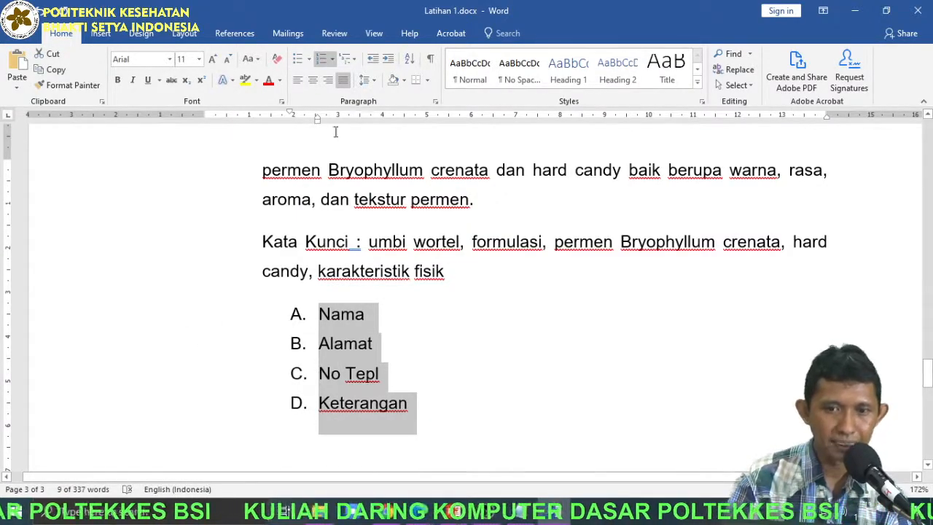
pyautogui.click(333, 60)
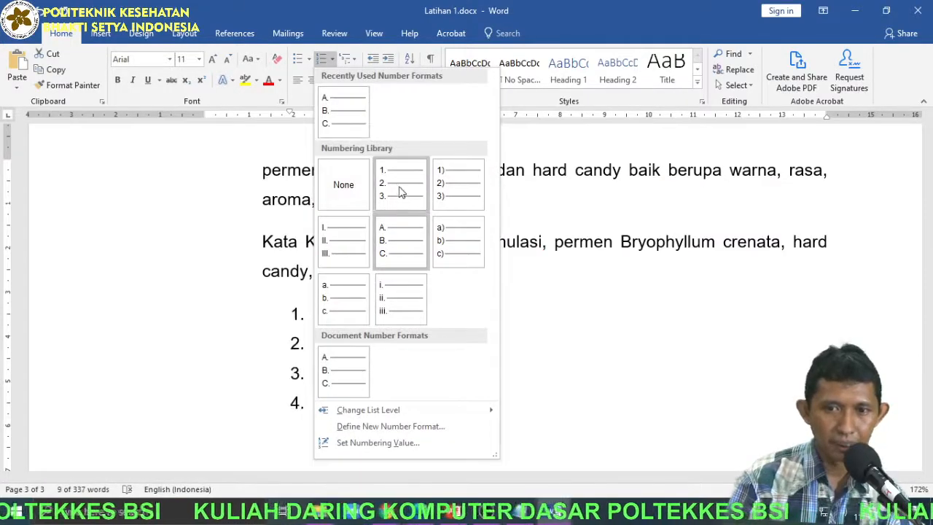
pyautogui.click(401, 188)
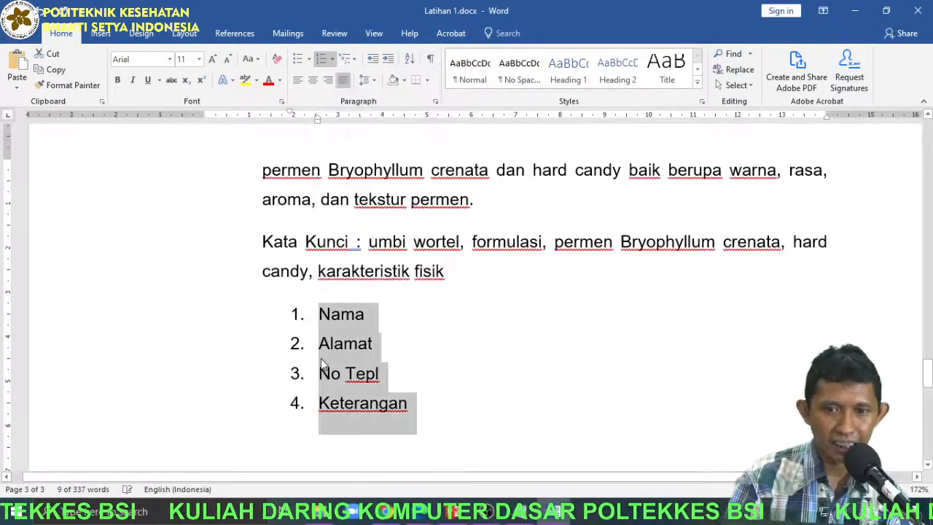
pyautogui.click(332, 59)
pyautogui.click(450, 191)
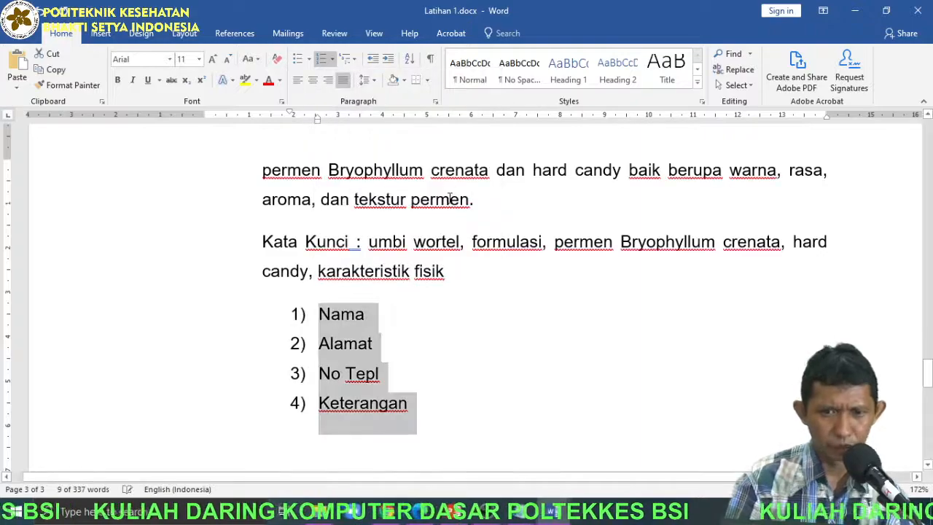
# Try increasing the numbered list's indent by several levels, and decrease it until the numbers align with the body text margin.
pyautogui.click(388, 61)
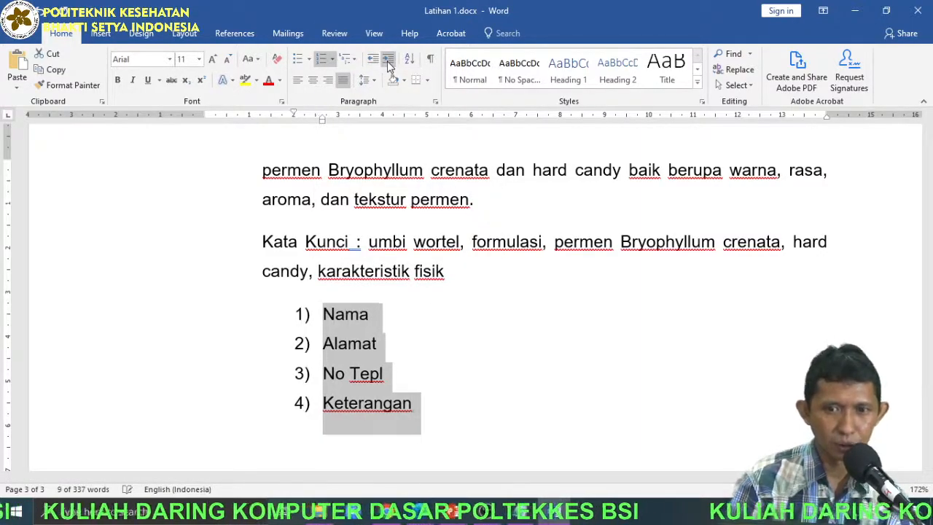
pyautogui.click(388, 61)
pyautogui.click(388, 61)
pyautogui.click(387, 62)
pyautogui.click(388, 61)
pyautogui.click(388, 62)
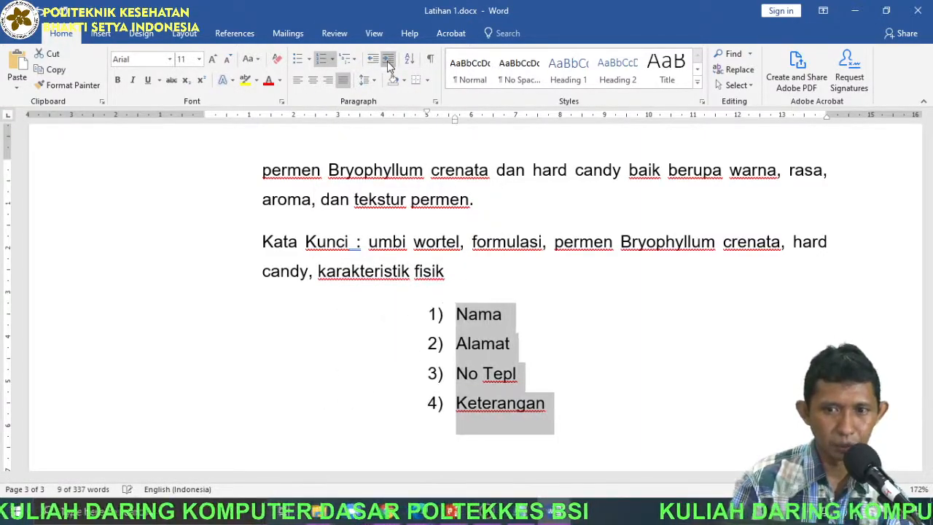
pyautogui.click(371, 61)
pyautogui.click(371, 62)
pyautogui.click(372, 61)
pyautogui.click(372, 62)
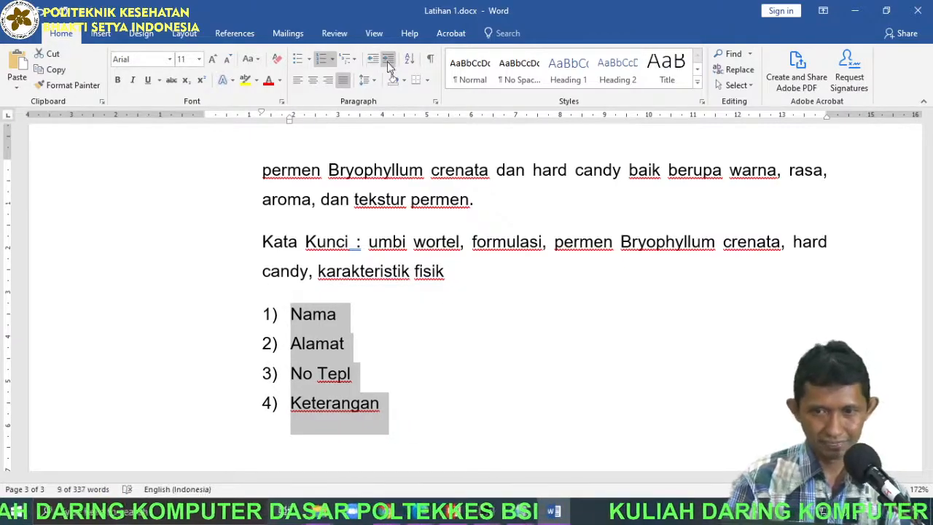
# Increase the numbered list's indent by two levels, reduce it by one, and deselect the list.
pyautogui.click(388, 62)
pyautogui.click(388, 62)
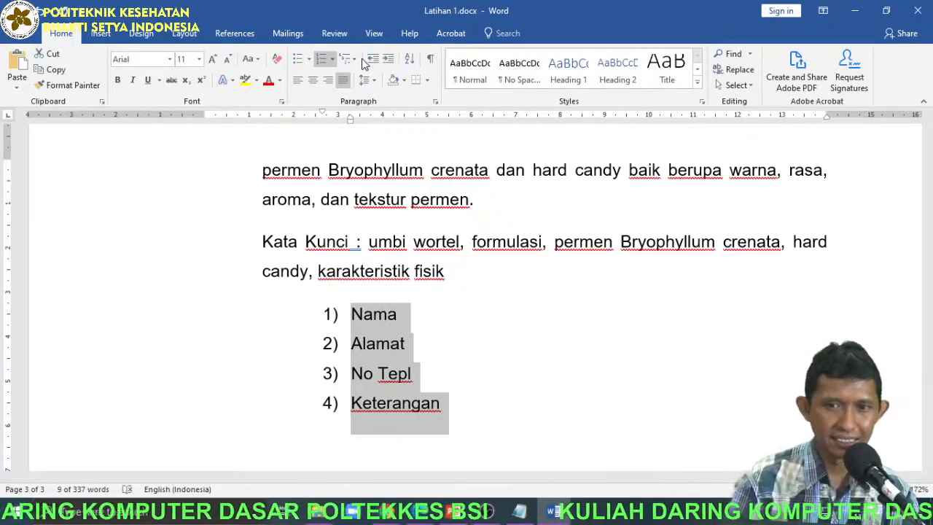
pyautogui.click(372, 61)
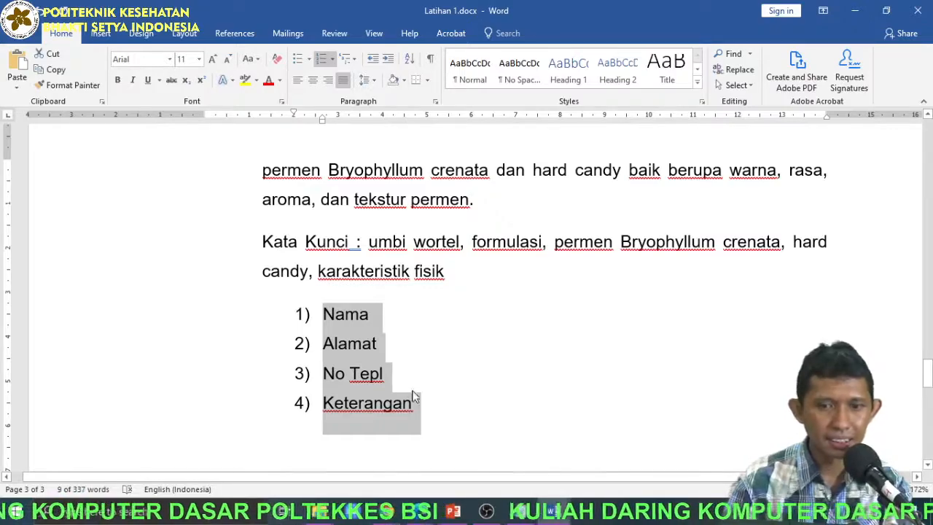
pyautogui.click(420, 406)
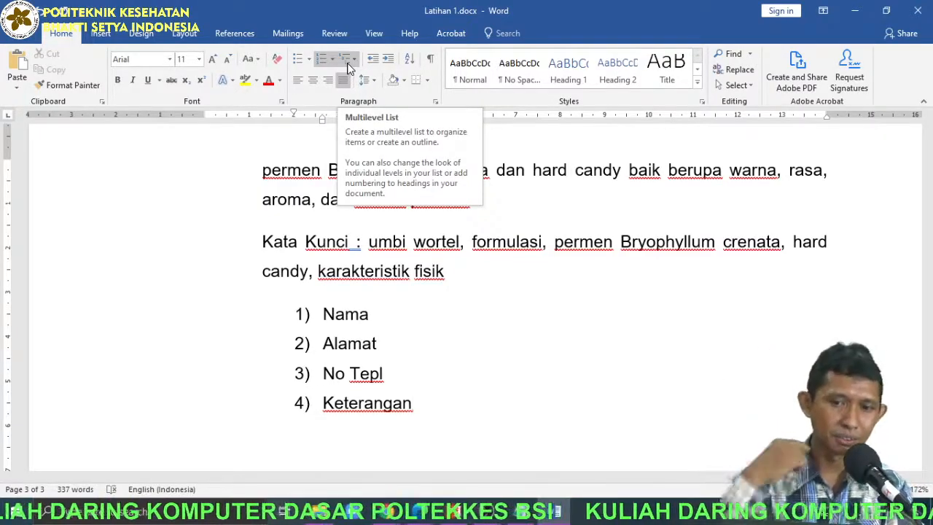
# Change the numbering of the four list items to the 1. 2. 3. format and place the cursor before Alamat.
pyautogui.scroll(-3, 410, 299)
pyautogui.scroll(-3, 402, 370)
pyautogui.click(374, 190)
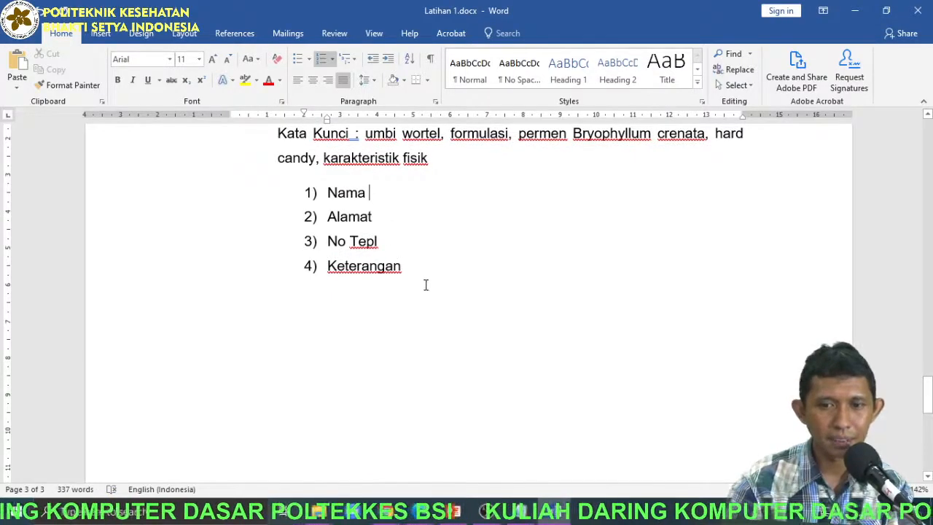
pyautogui.moveTo(412, 274); pyautogui.dragTo(276, 180)
pyautogui.click(387, 242)
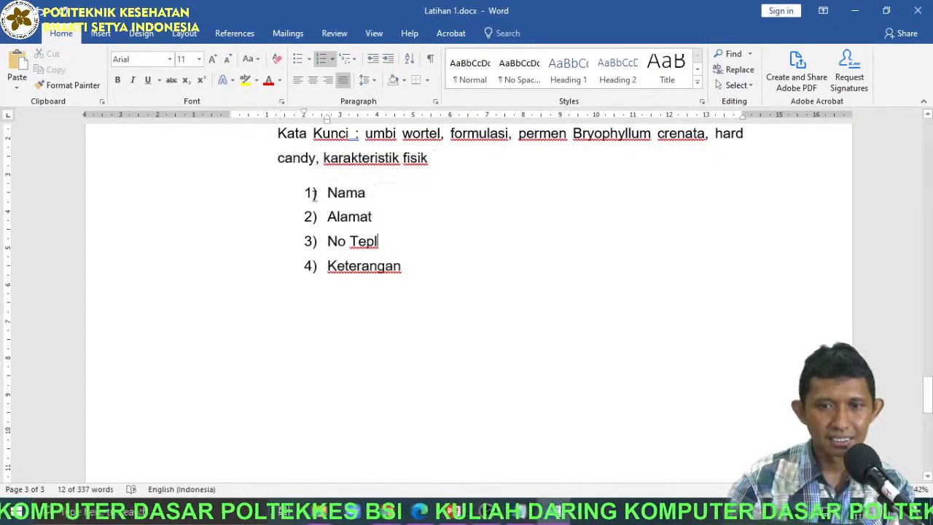
pyautogui.moveTo(187, 201); pyautogui.dragTo(198, 282)
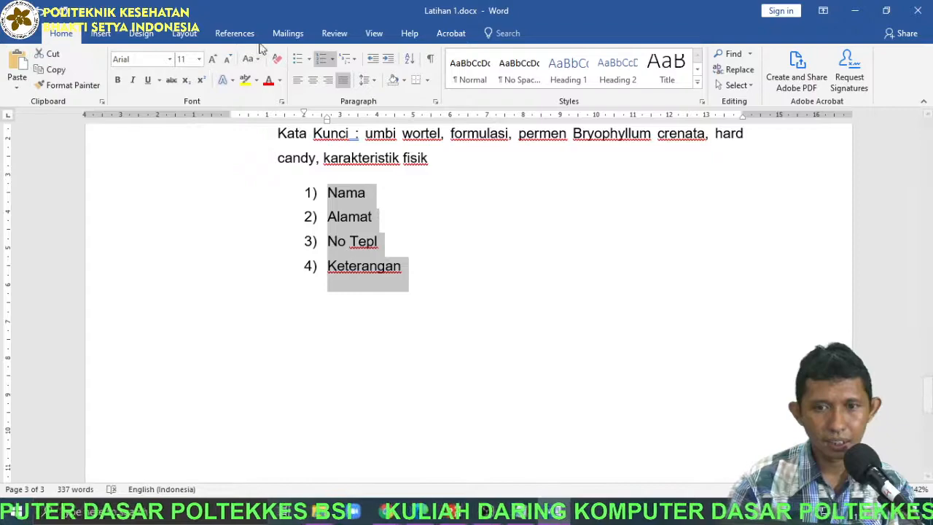
pyautogui.click(333, 63)
pyautogui.click(405, 122)
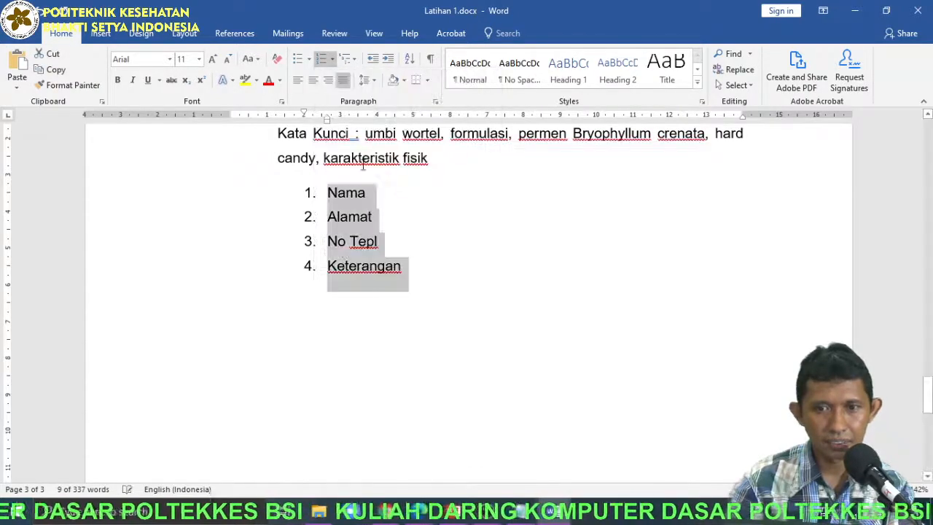
pyautogui.click(337, 207)
pyautogui.click(329, 216)
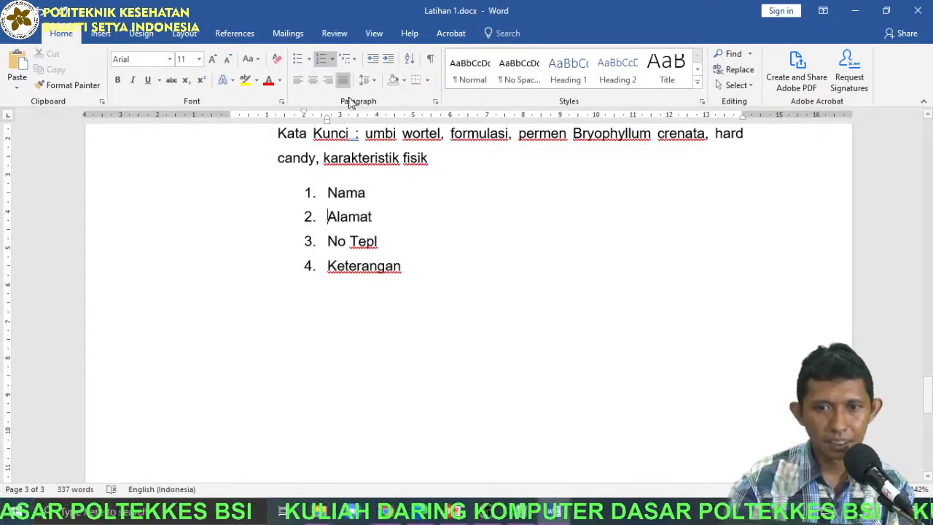
# Try demoting Alamat one list level and restore it, and remove the numbering from all four items, Nama to Keterangan.
pyautogui.click(388, 59)
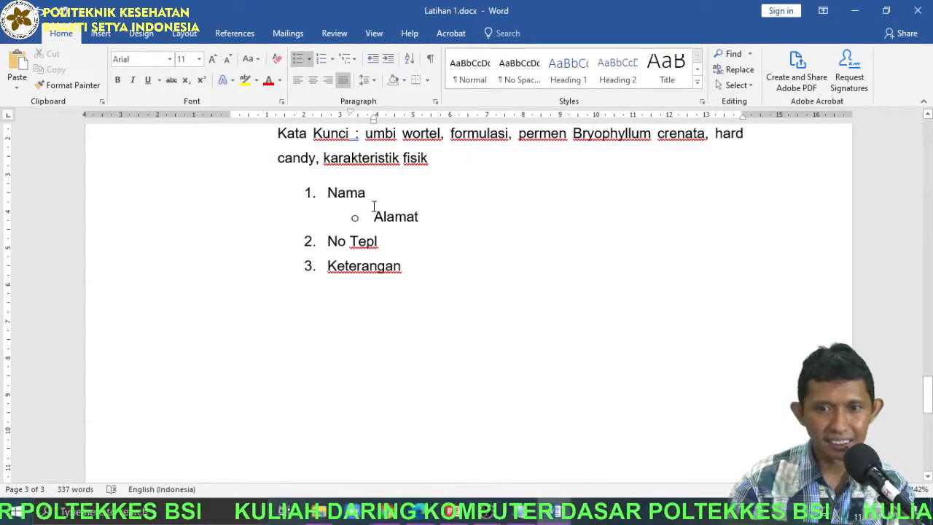
pyautogui.hotkey('shift', 'Tab')
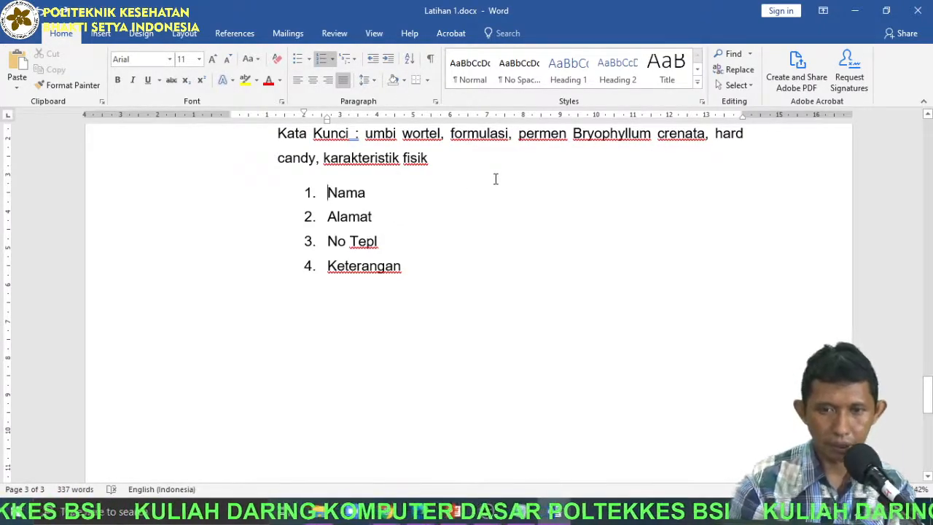
pyautogui.moveTo(199, 194); pyautogui.dragTo(199, 275)
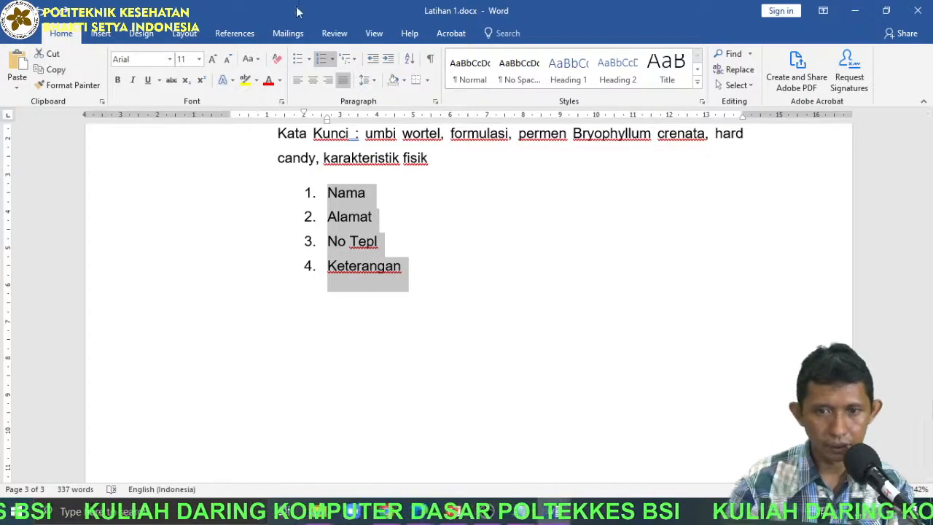
pyautogui.click(321, 59)
pyautogui.click(324, 193)
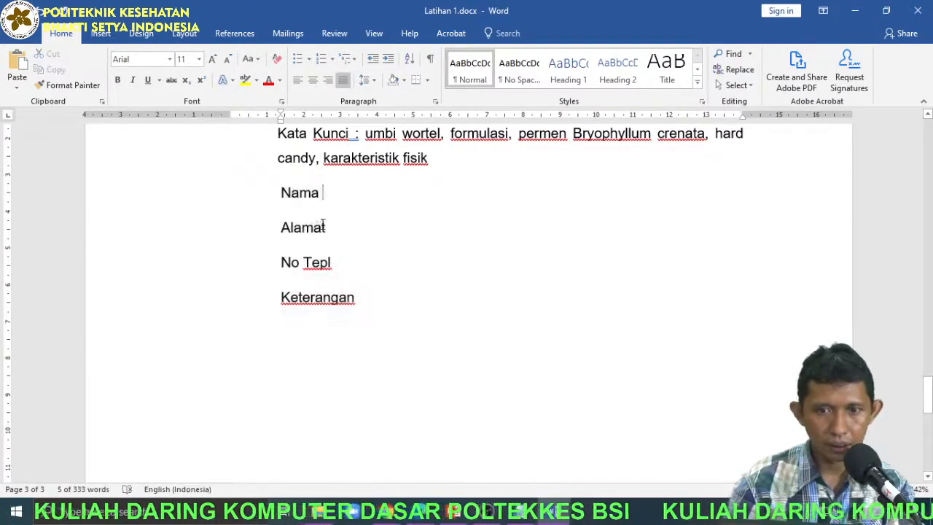
# Number Nama as 1. and Alamat as 2. with automatic numbering, and demote Alamat to sub-item a.
pyautogui.click(271, 192)
pyautogui.write('1.')
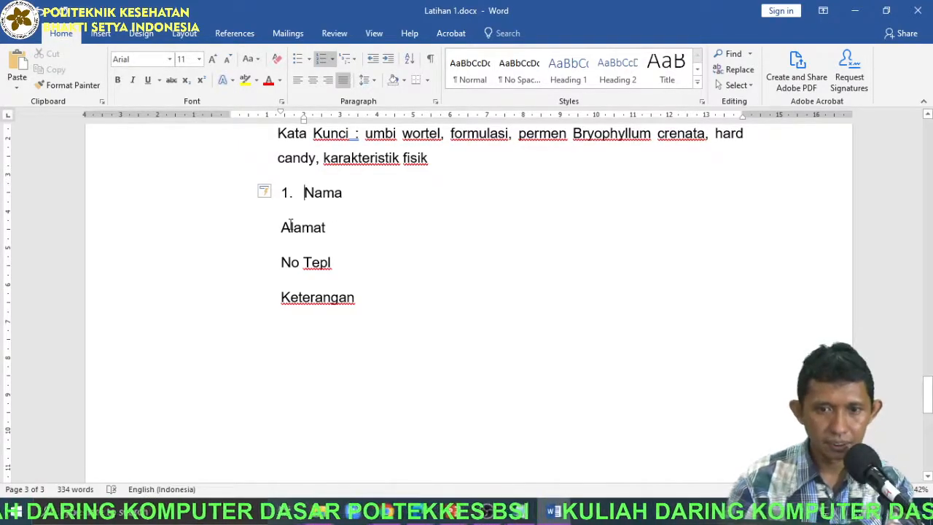
pyautogui.click(290, 226)
pyautogui.write('2.')
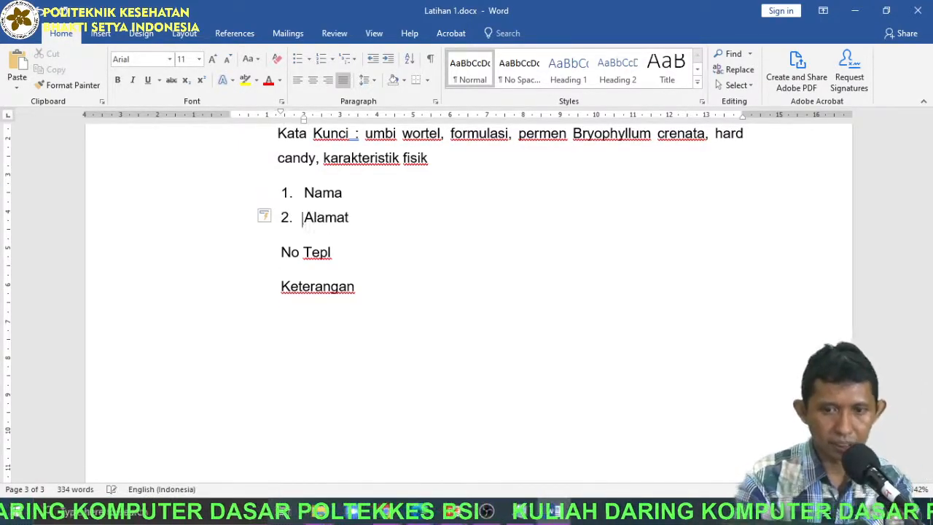
pyautogui.click(387, 58)
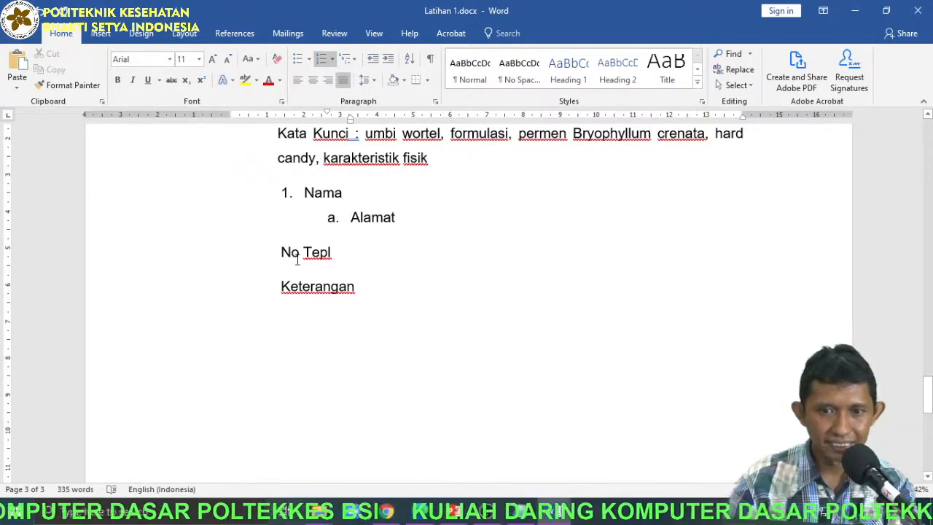
# Number No Tepl as 2. and Keterangan as 3. in the same list.
pyautogui.click(291, 251)
pyautogui.click(280, 251)
pyautogui.write('2.')
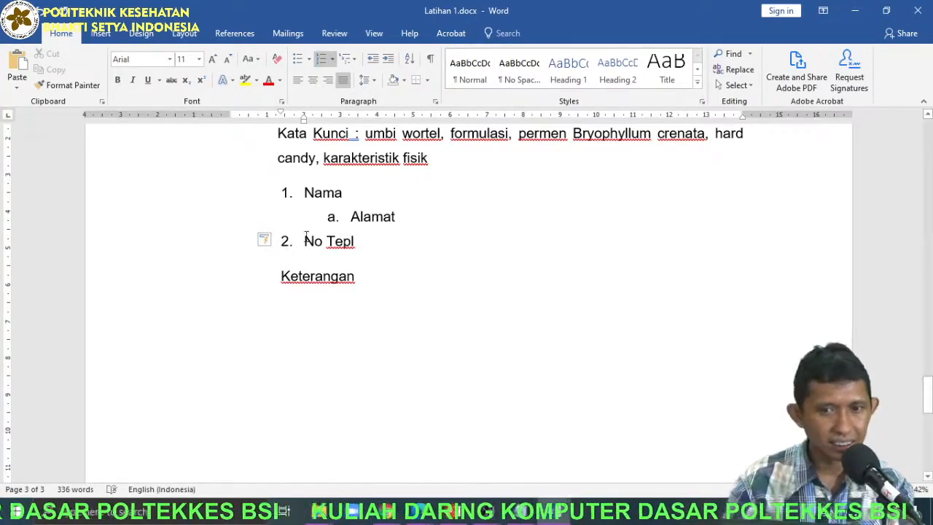
pyautogui.click(283, 277)
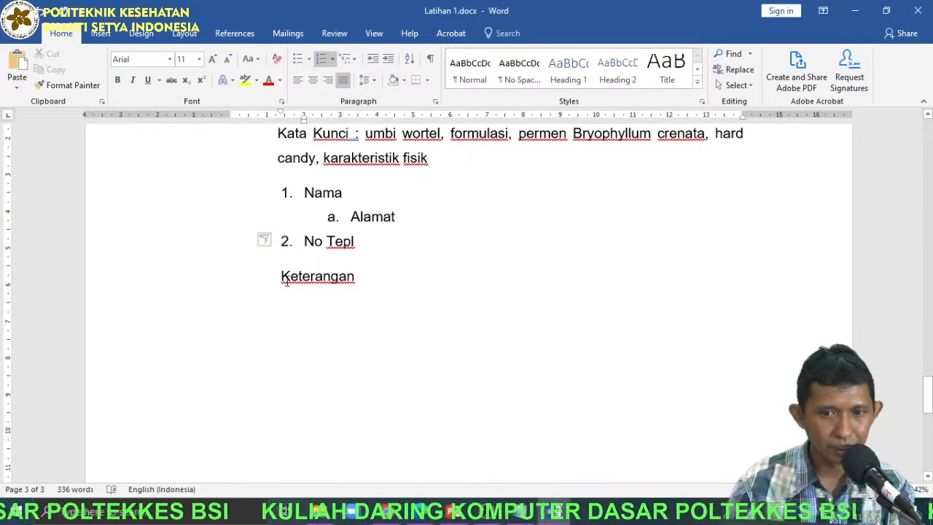
pyautogui.write('3.')
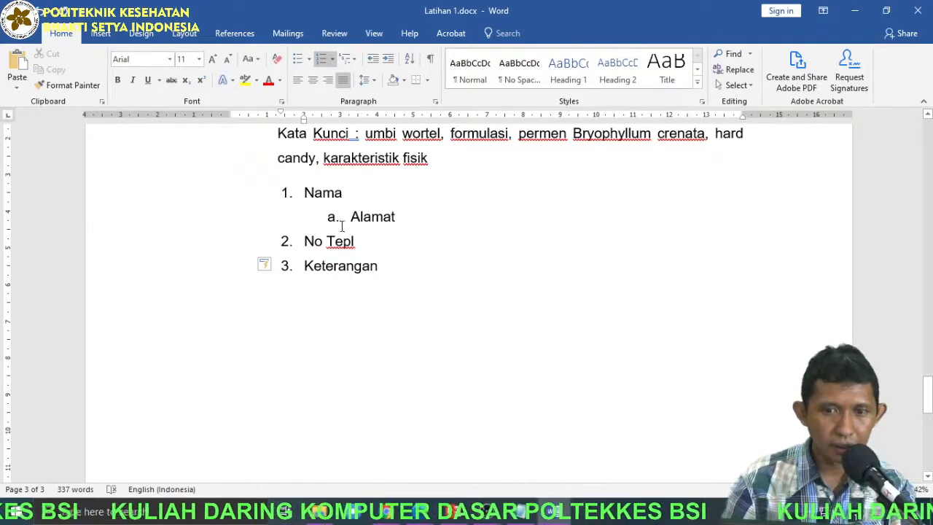
# Demote No Tepl one level to sub-item b. and Keterangan two levels to sub-item i.
pyautogui.click(305, 240)
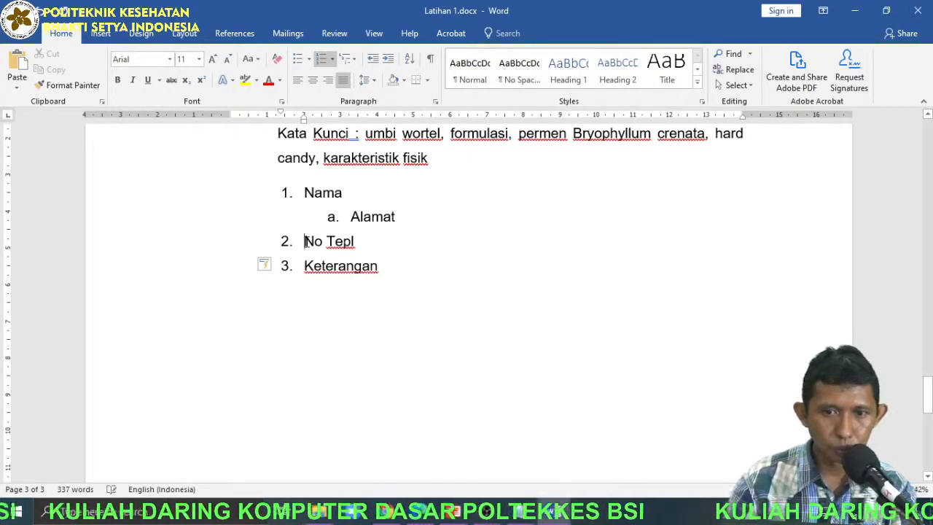
pyautogui.click(387, 58)
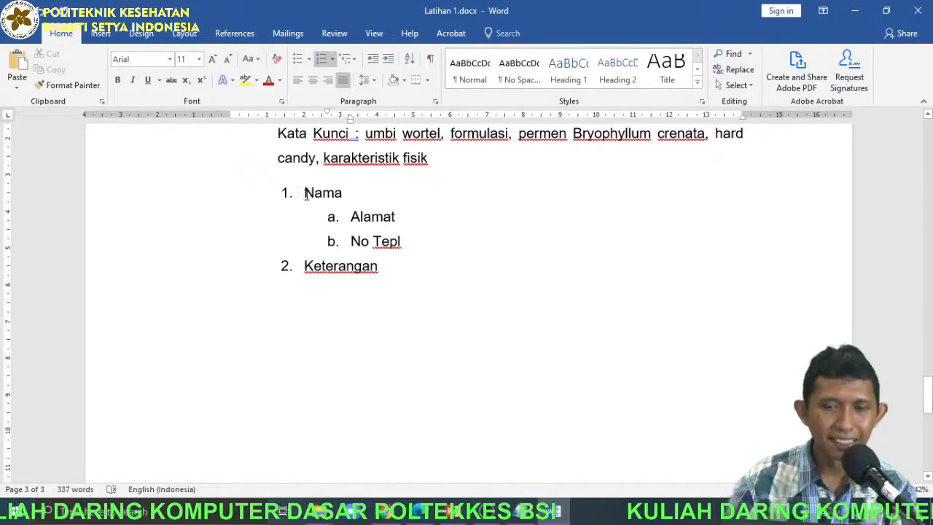
pyautogui.moveTo(237, 193); pyautogui.dragTo(405, 233)
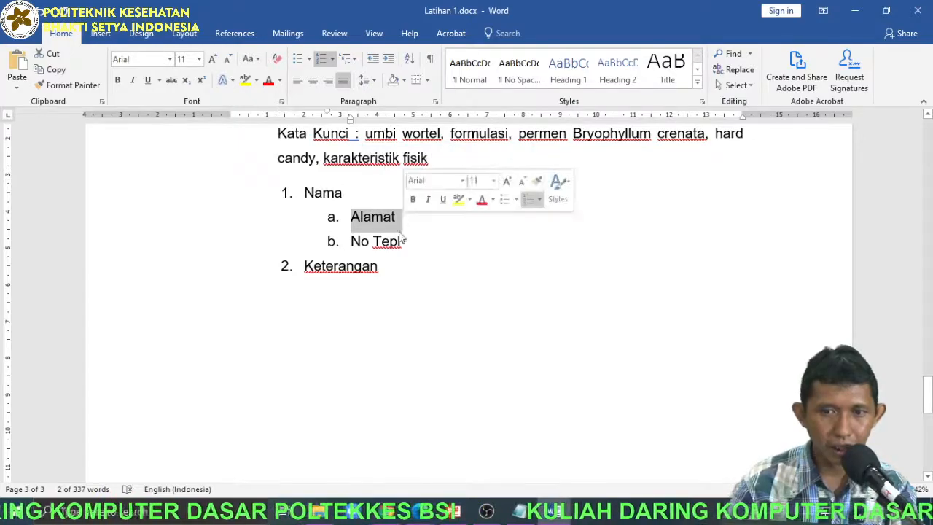
pyautogui.click(303, 266)
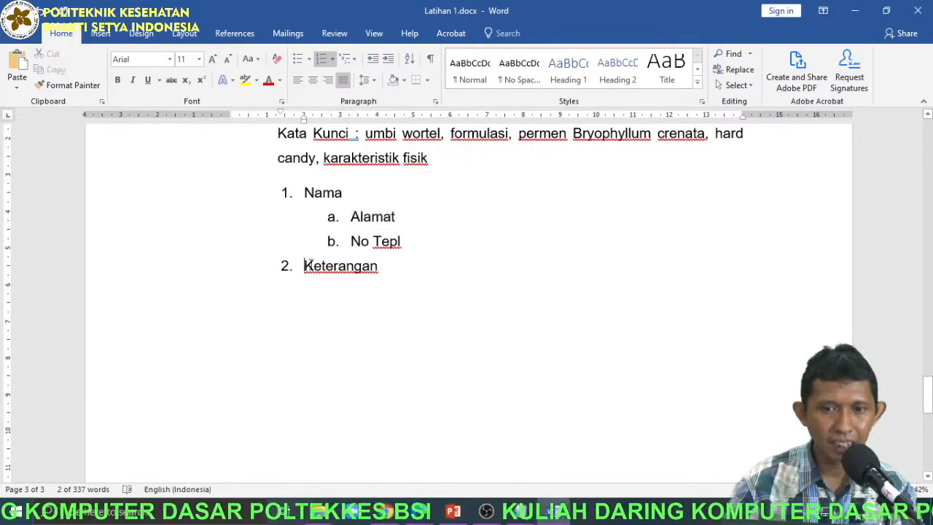
pyautogui.click(387, 58)
pyautogui.click(388, 58)
pyautogui.moveTo(303, 193); pyautogui.dragTo(381, 216)
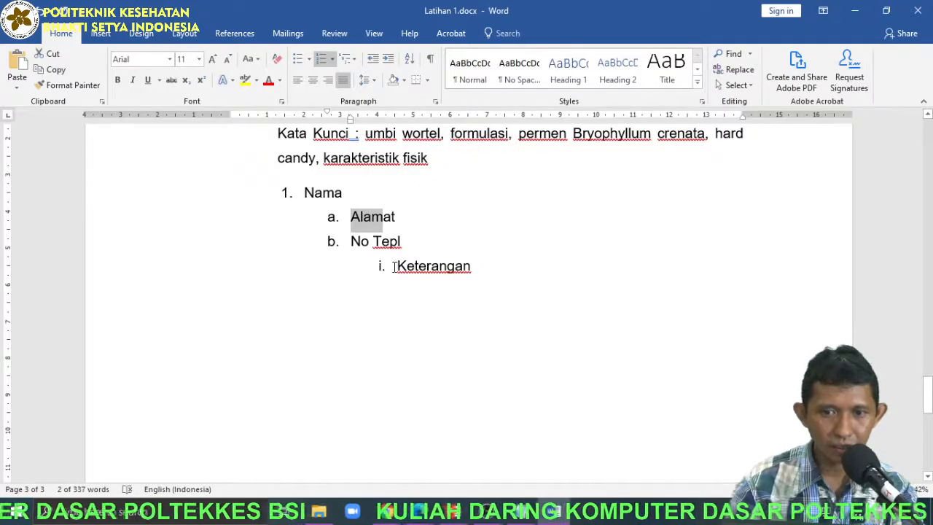
pyautogui.moveTo(393, 266); pyautogui.dragTo(475, 271)
pyautogui.moveTo(301, 193); pyautogui.dragTo(403, 218)
pyautogui.moveTo(399, 275); pyautogui.dragTo(467, 260)
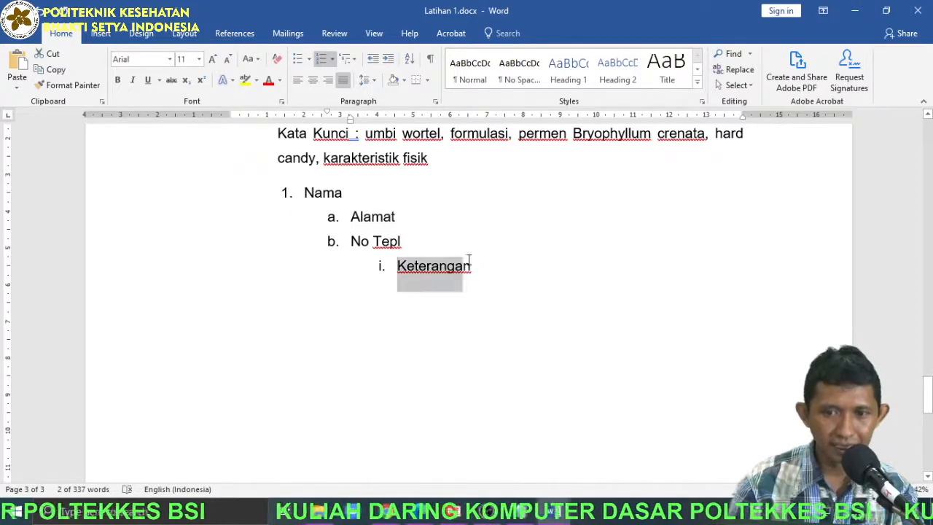
# Try the 1, 1.1, 1.1.1 heading multilevel format on the list from Nama to Keterangan, and undo it.
pyautogui.moveTo(182, 178); pyautogui.dragTo(205, 282)
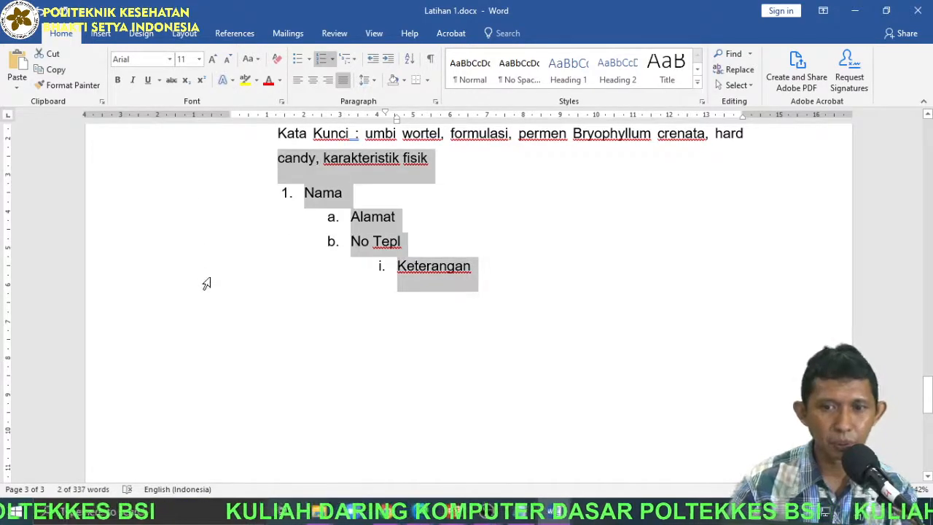
pyautogui.click(206, 276)
pyautogui.moveTo(167, 208); pyautogui.dragTo(175, 275)
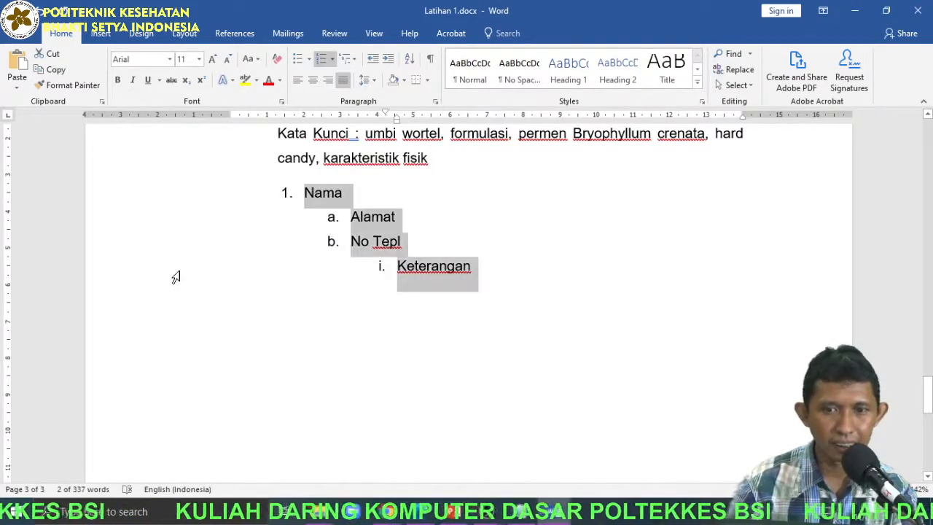
pyautogui.click(351, 61)
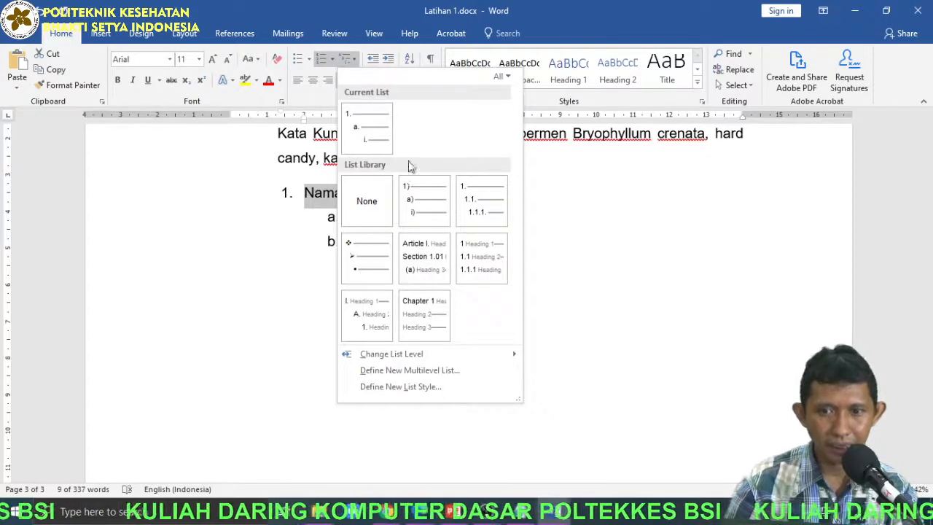
pyautogui.moveTo(437, 275)
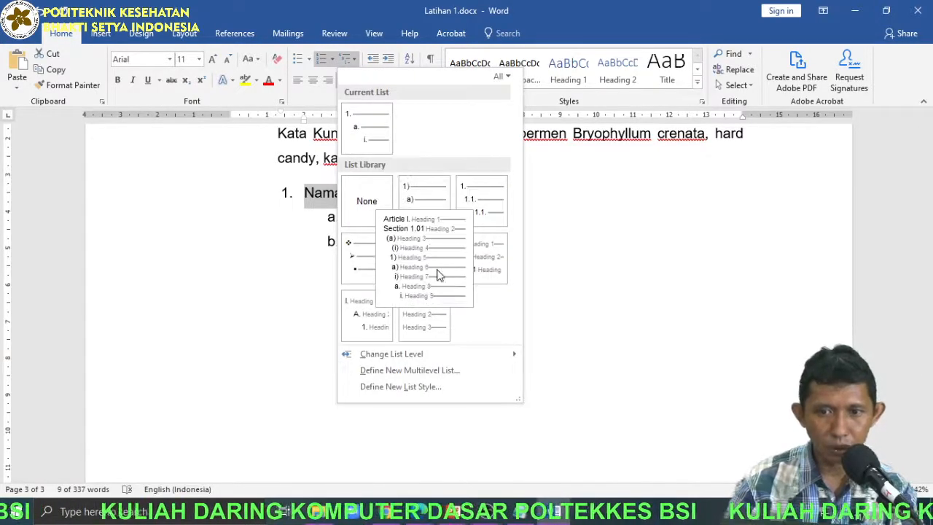
pyautogui.click(509, 259)
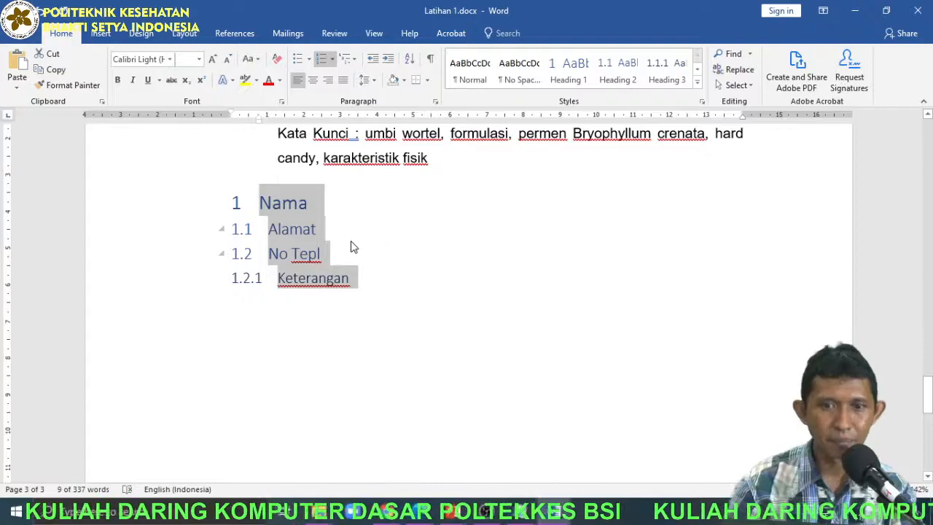
pyautogui.click(317, 229)
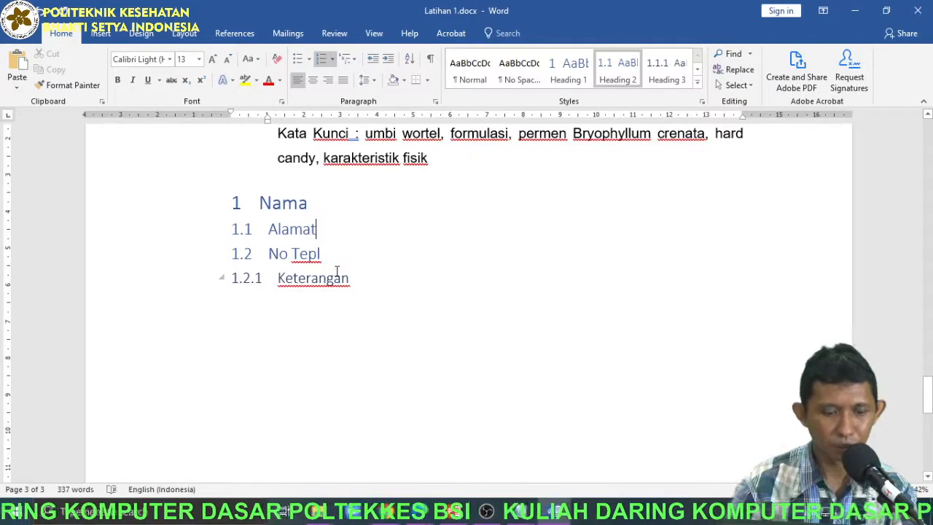
pyautogui.hotkey('ctrl', 'z')
# Try the 1) a) i) multilevel format on the selected list, and replace it with the I. A. 1. heading format.
pyautogui.click(347, 59)
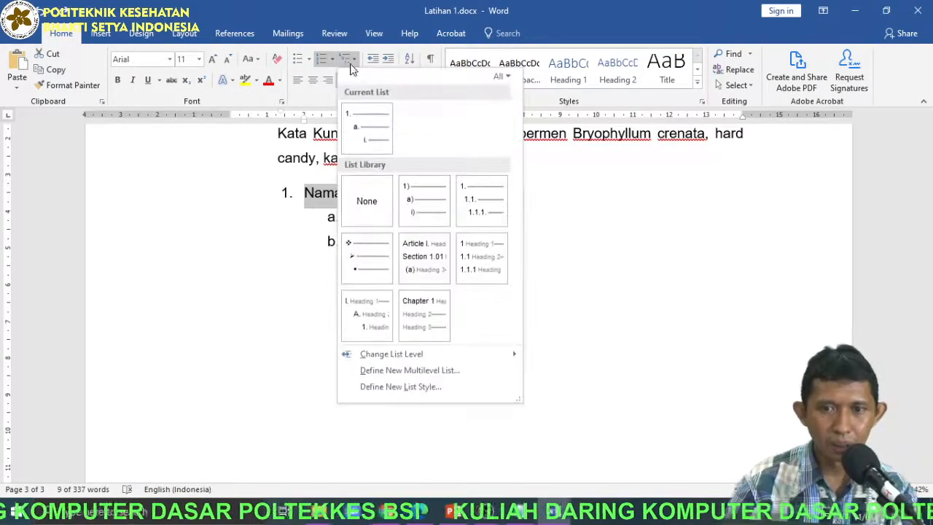
pyautogui.click(419, 228)
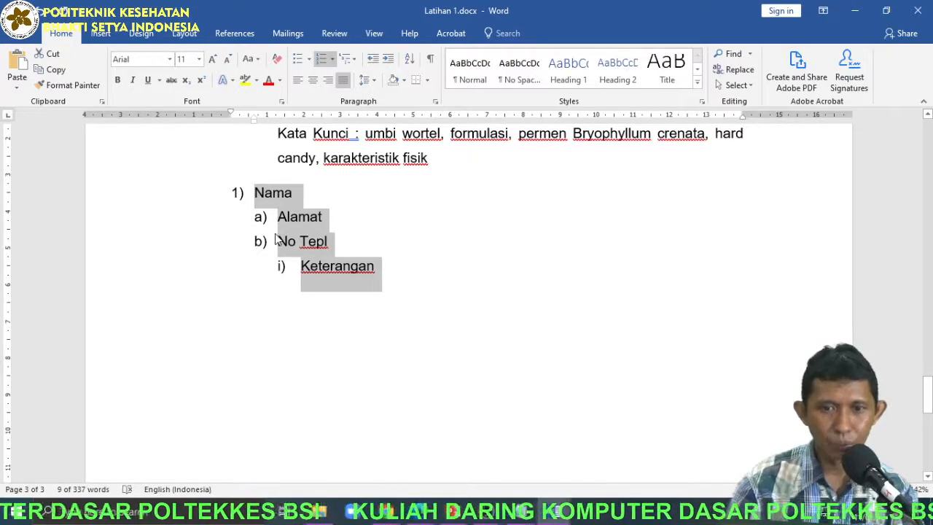
pyautogui.click(347, 64)
pyautogui.click(380, 332)
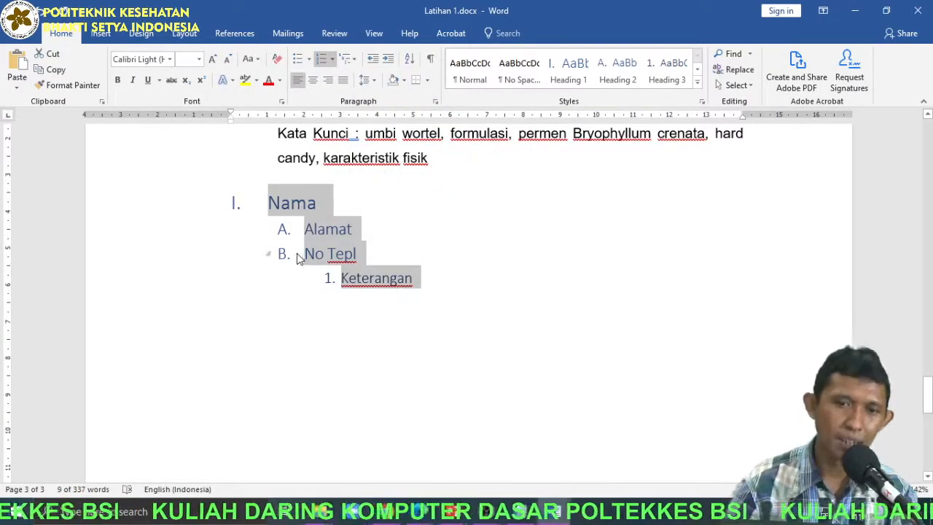
pyautogui.scroll(4, 306, 264)
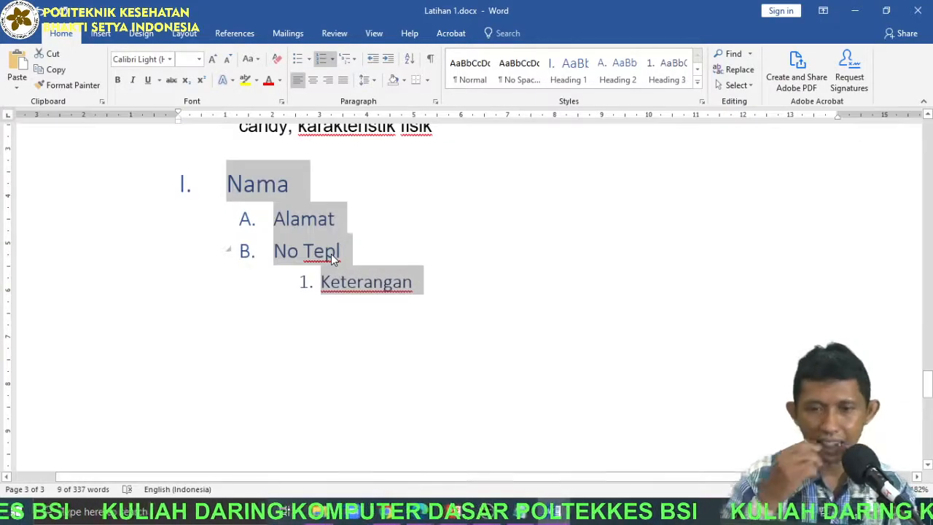
pyautogui.scroll(-4, 322, 265)
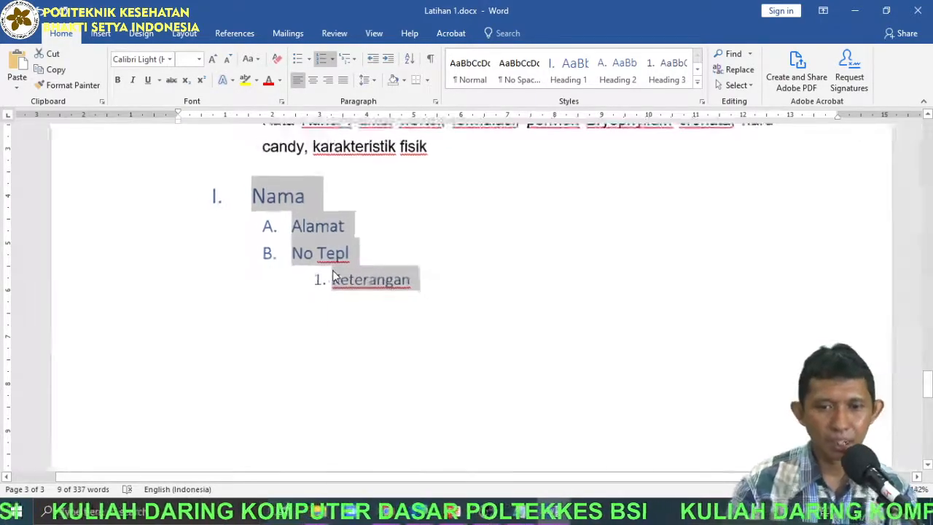
pyautogui.scroll(15, 364, 298)
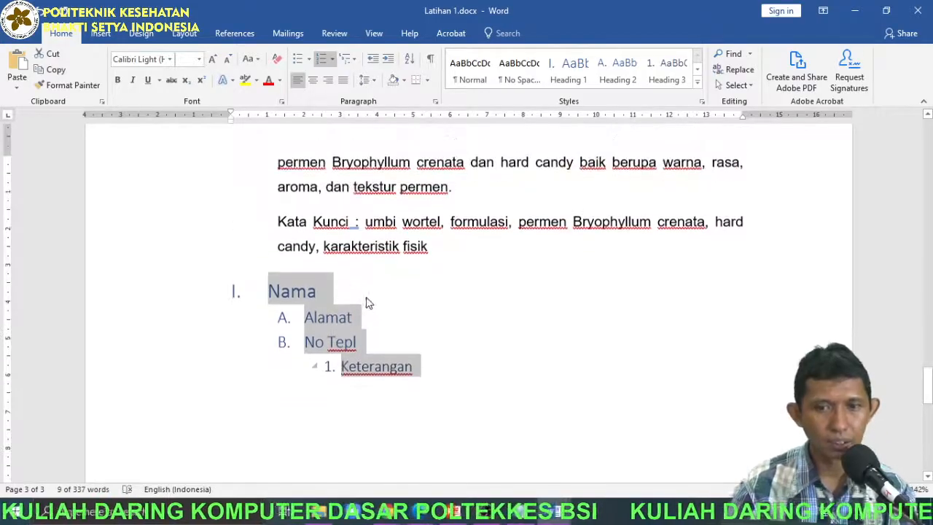
# Add an empty list item below Latar Belakang Masalah under BAB I PENDAHULUAN, and demote it to sub-item a.
pyautogui.scroll(4, 454, 335)
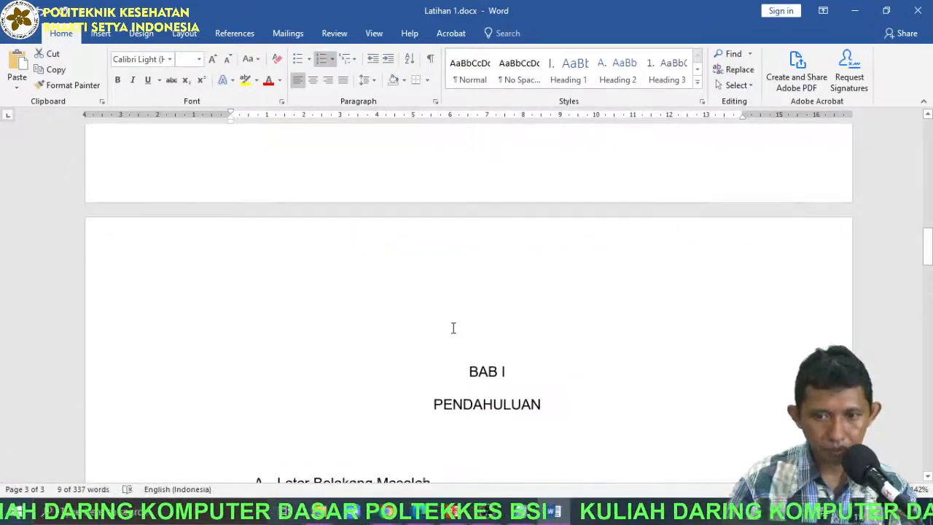
pyautogui.scroll(-3, 452, 328)
pyautogui.moveTo(470, 147); pyautogui.dragTo(515, 149)
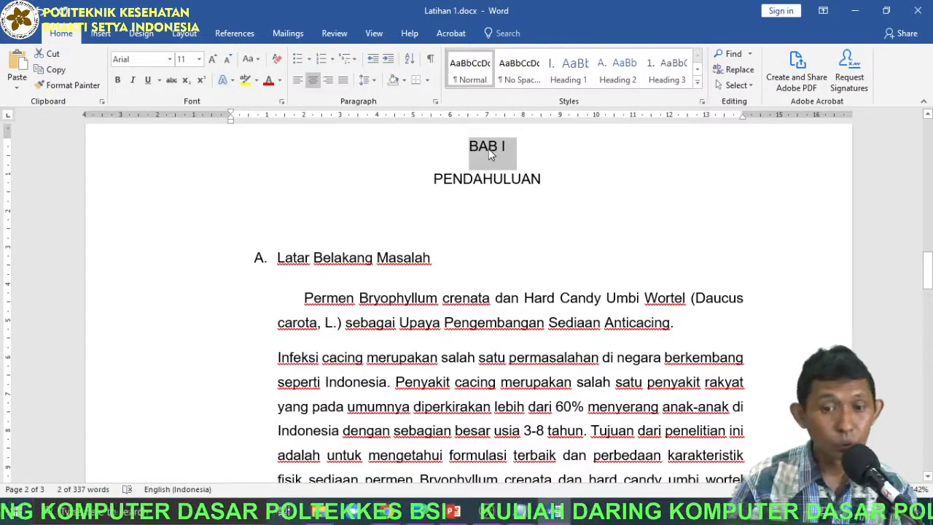
pyautogui.click(278, 260)
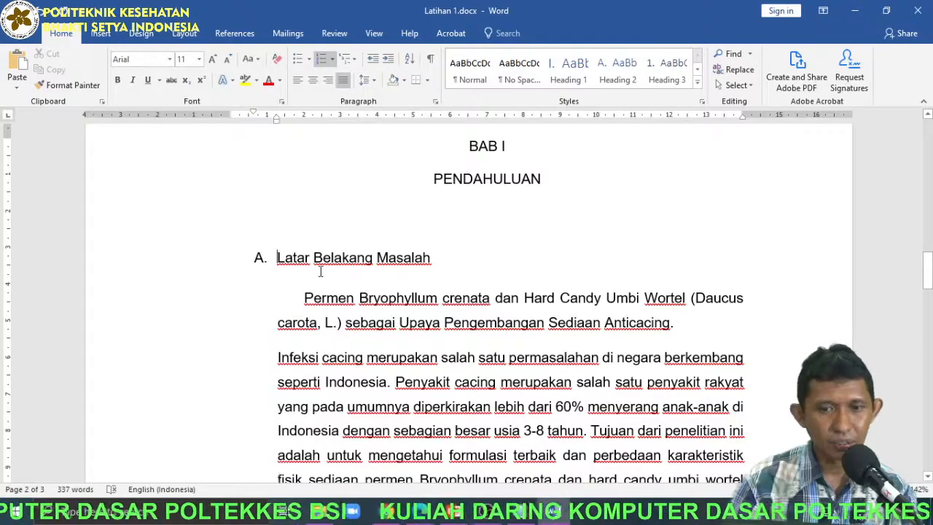
pyautogui.press('Return')
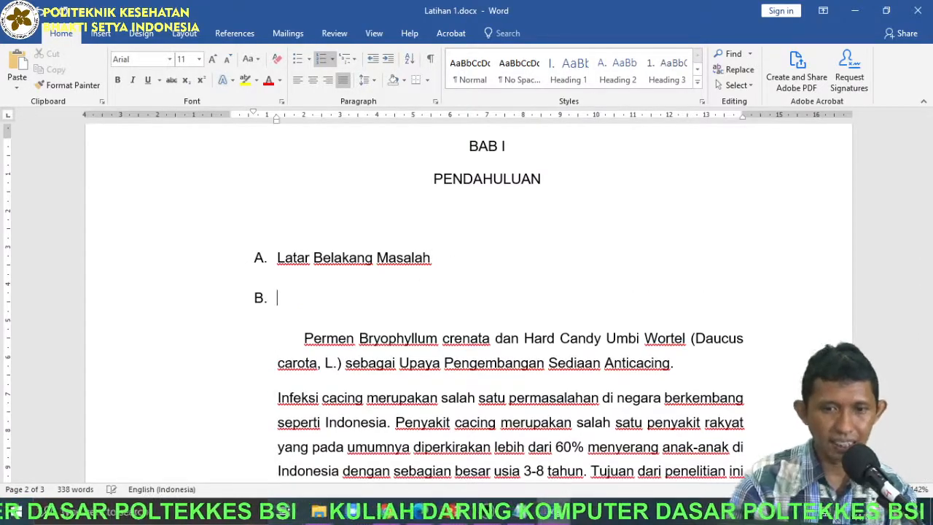
pyautogui.click(389, 62)
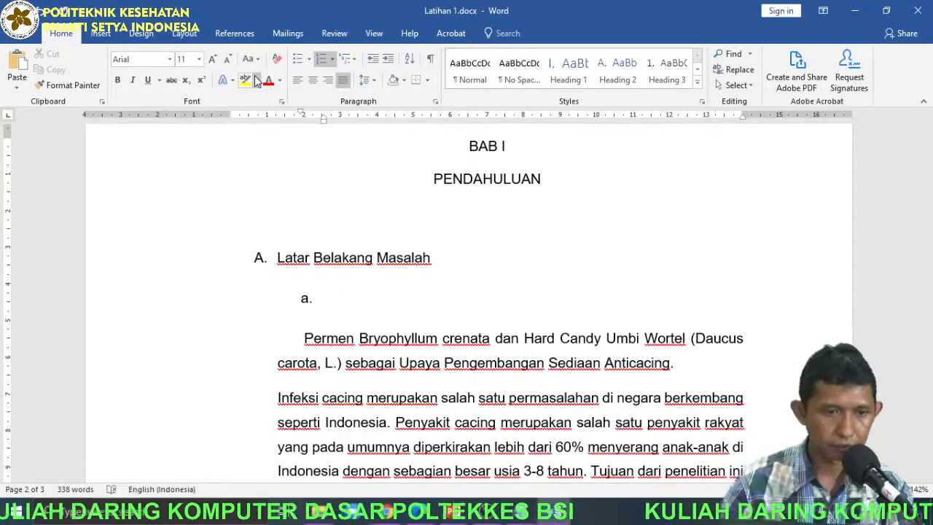
# Switch to PANDUAN KTI 2020 17122020.docx and examine the proposal and final report outlines in Lampiran 14, from Halaman Judul to BAB III.
pyautogui.hotkey('alt', '4')
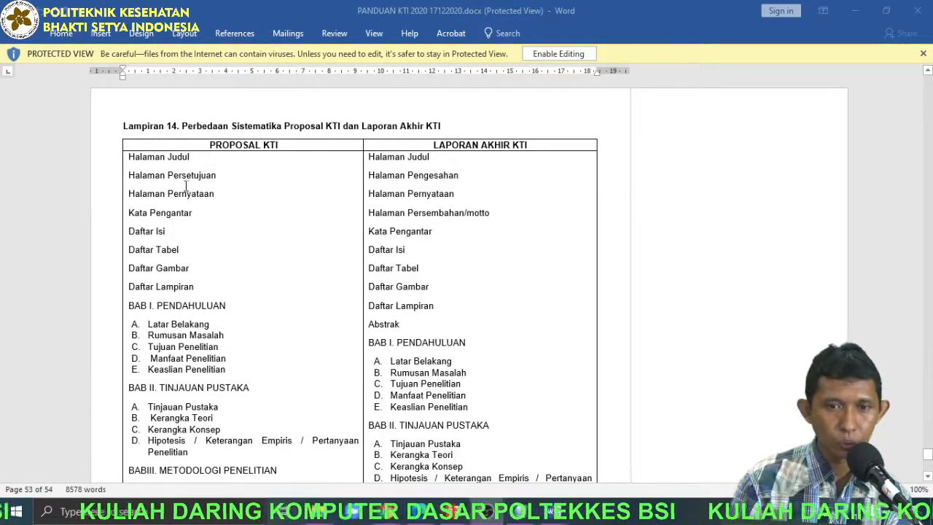
pyautogui.scroll(-1, 136, 328)
pyautogui.moveTo(130, 124); pyautogui.dragTo(191, 125)
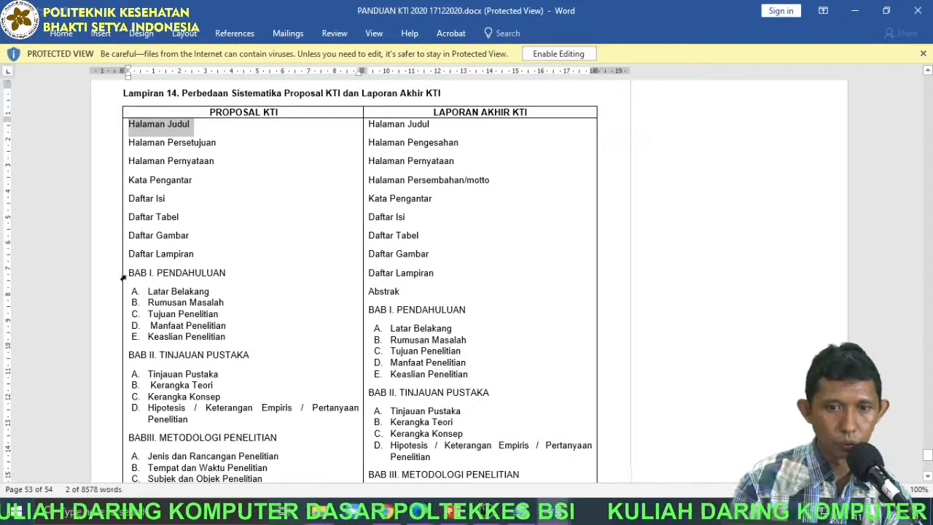
pyautogui.moveTo(129, 272); pyautogui.dragTo(160, 255)
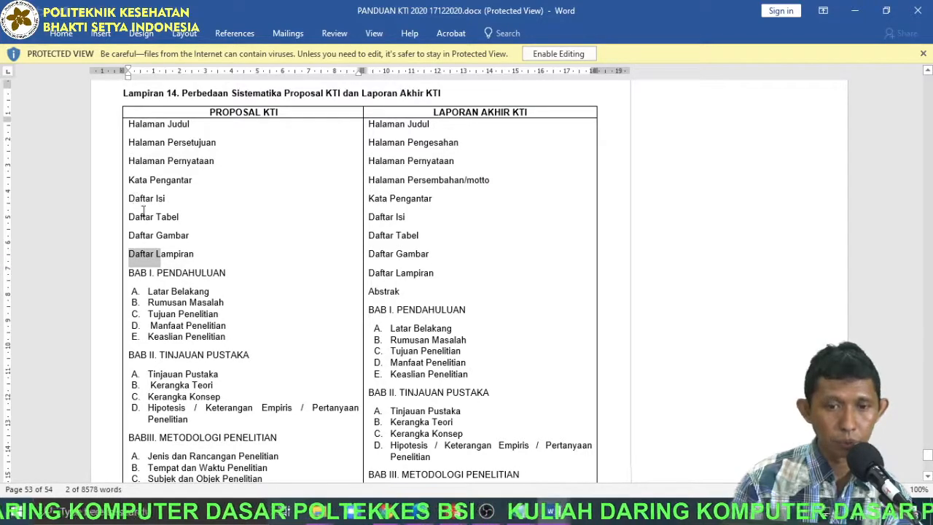
pyautogui.scroll(-1, 142, 208)
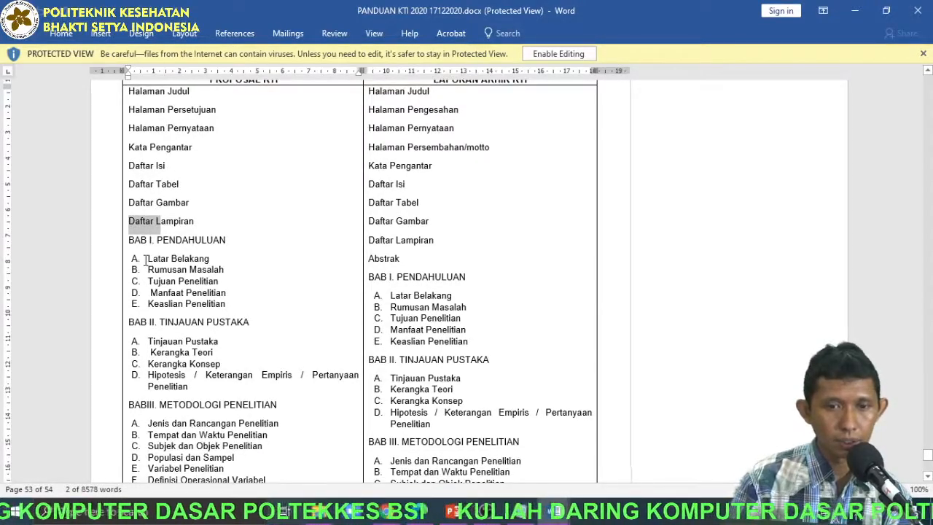
pyautogui.moveTo(148, 258); pyautogui.dragTo(210, 270)
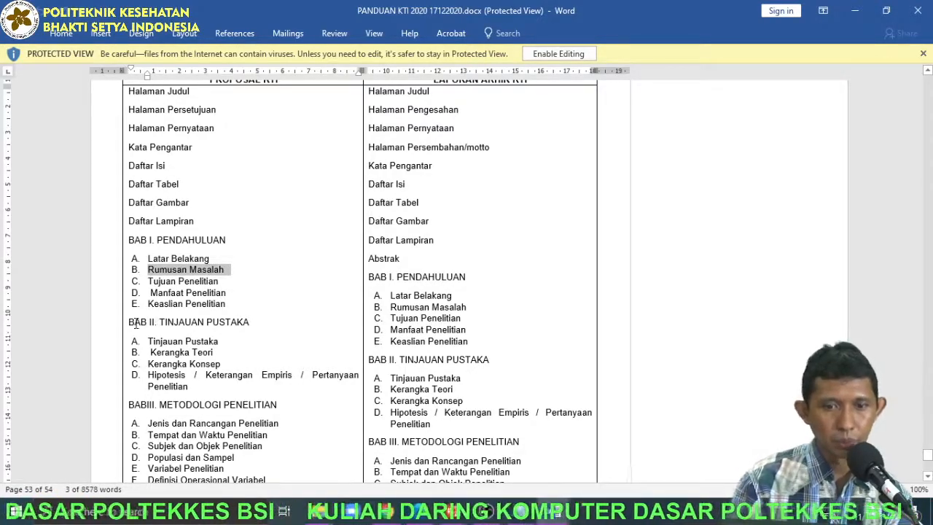
pyautogui.moveTo(162, 326); pyautogui.dragTo(130, 322)
pyautogui.moveTo(223, 342); pyautogui.dragTo(202, 342)
pyautogui.scroll(-1, 182, 362)
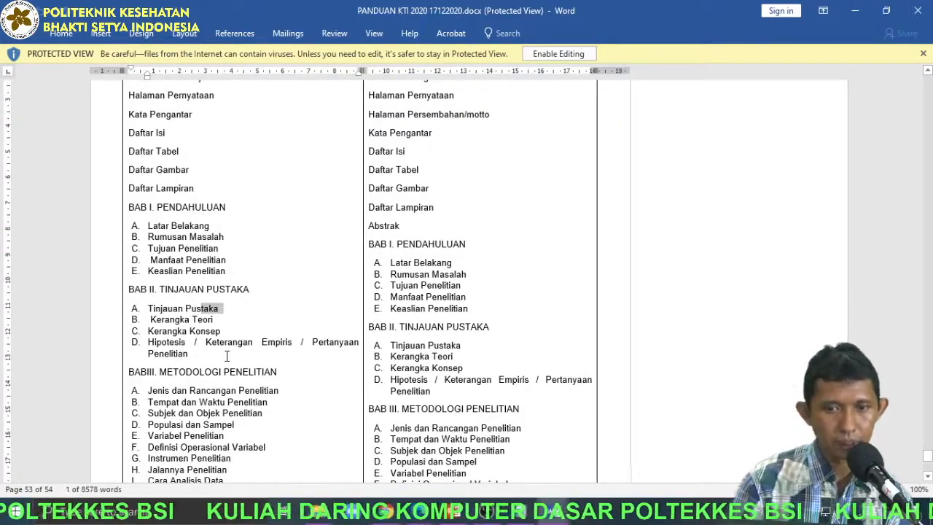
pyautogui.scroll(2, 481, 288)
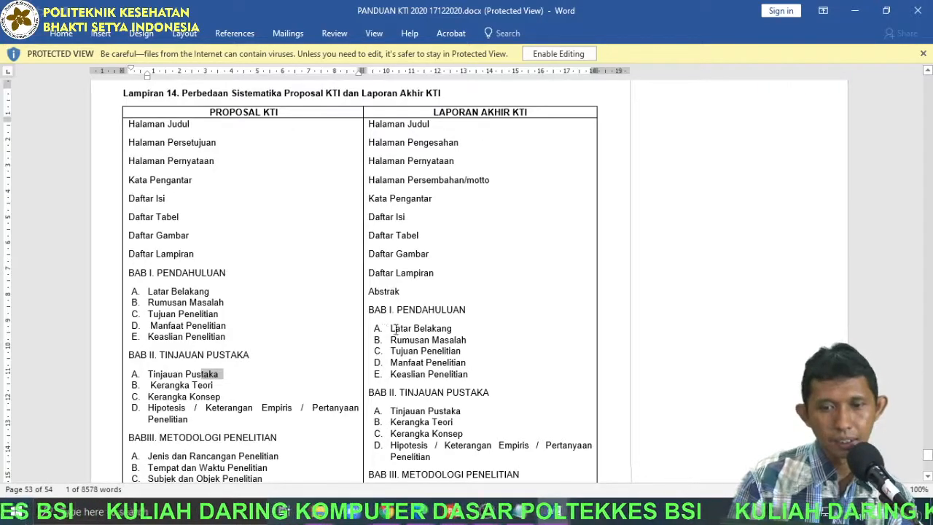
pyautogui.scroll(-1, 389, 315)
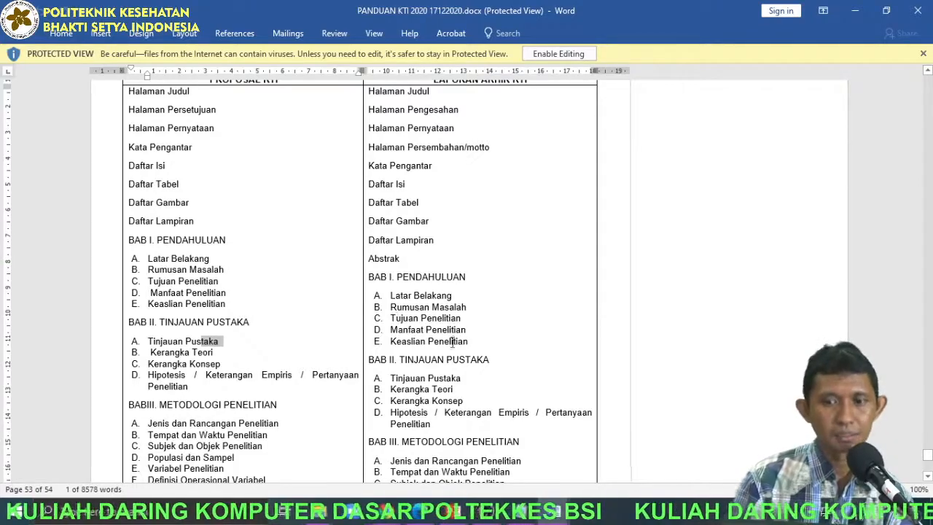
# Compare BAB I PENDAHULUAN and item A in Latihan 1.docx with the BAB I outline in the KTI guide, ending back in Latihan 1.docx.
pyautogui.moveTo(554, 510)
pyautogui.click(485, 462)
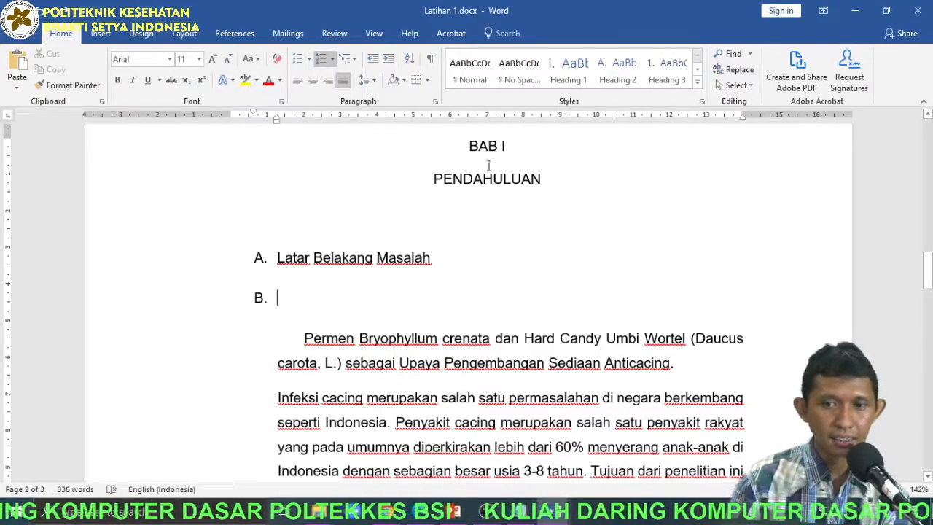
pyautogui.moveTo(470, 146); pyautogui.dragTo(521, 226)
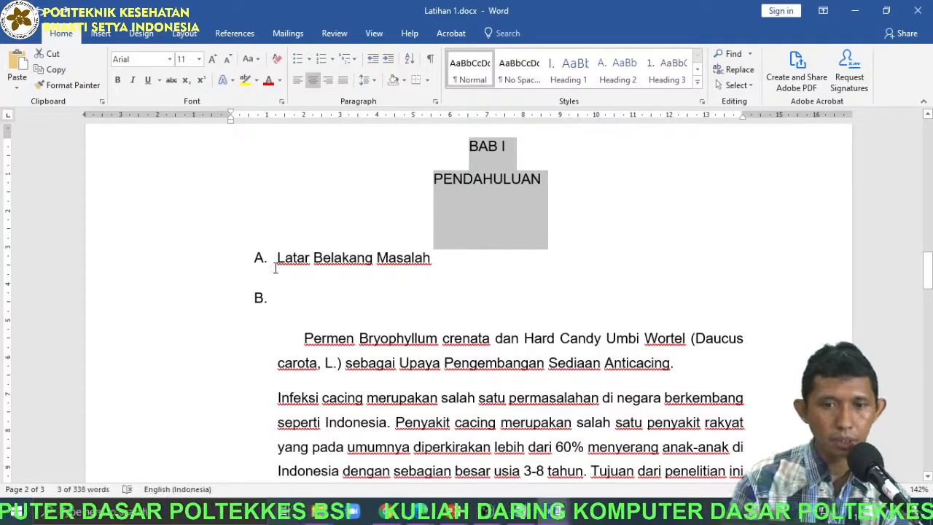
pyautogui.moveTo(278, 259); pyautogui.dragTo(431, 261)
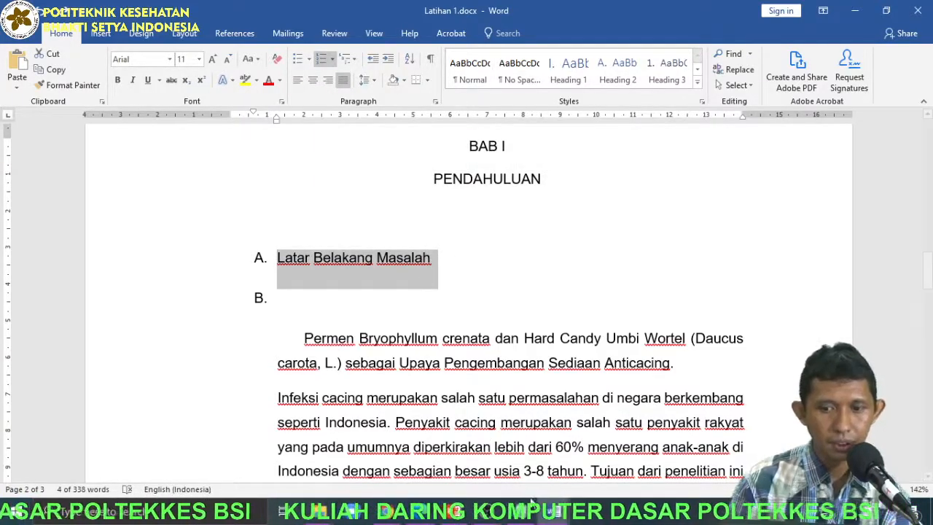
pyautogui.click(554, 512)
pyautogui.click(603, 454)
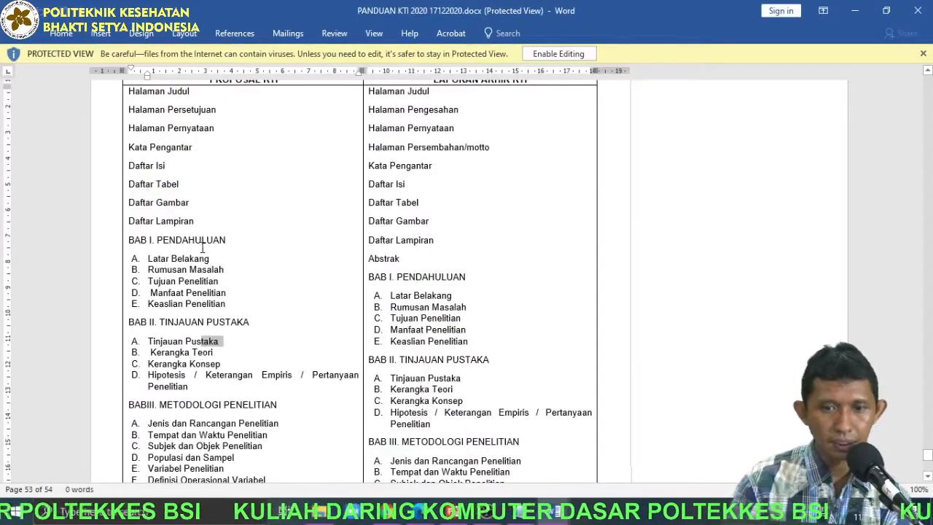
pyautogui.tripleClick(204, 240)
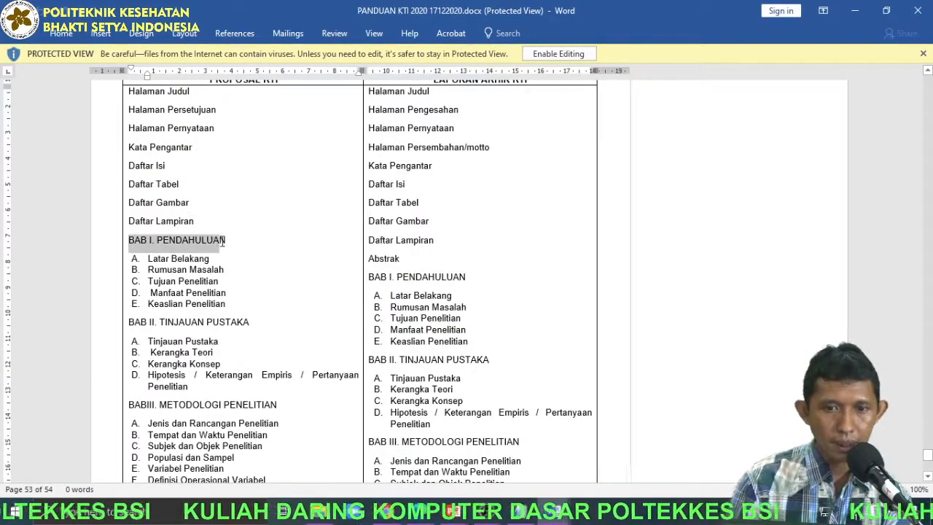
pyautogui.tripleClick(198, 258)
pyautogui.moveTo(148, 270); pyautogui.dragTo(219, 282)
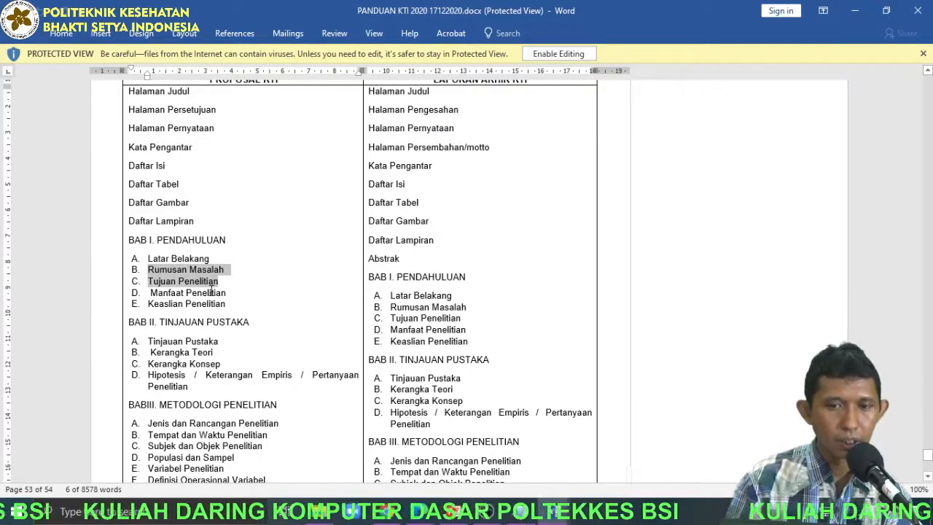
pyautogui.click(853, 14)
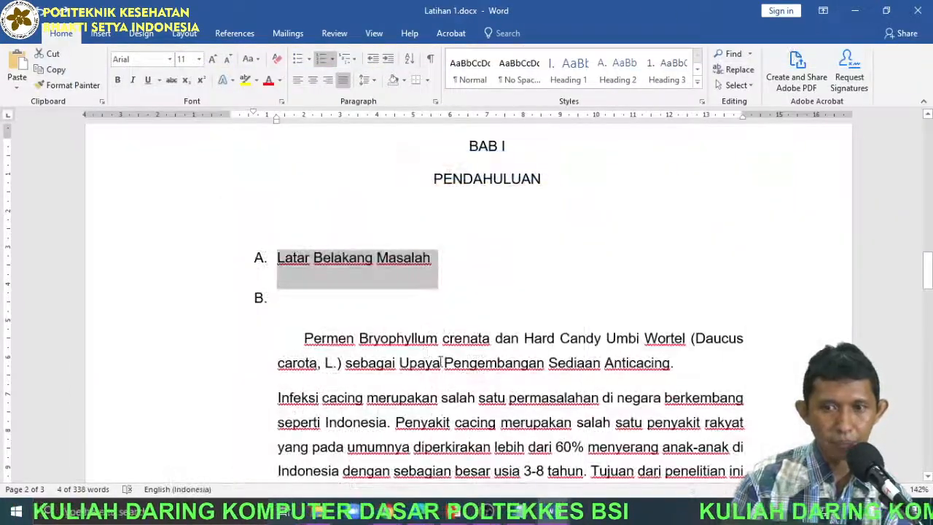
# Remove the empty list item B below Latar Belakang Masalah.
pyautogui.click(387, 301)
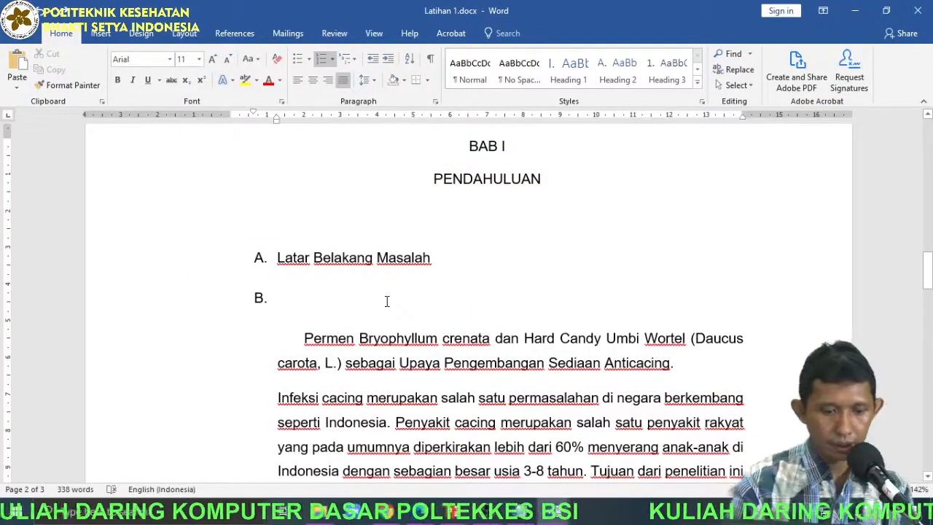
pyautogui.press('BackSpace')
pyautogui.press('BackSpace')
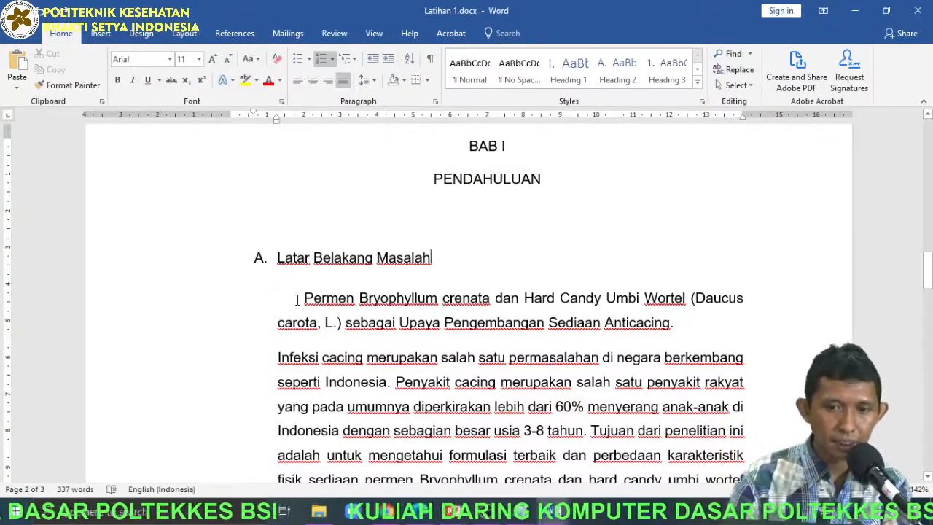
# Decrease and increase the left indent of the first paragraph under Latar Belakang Masalah, finishing with one decrease.
pyautogui.click(299, 299)
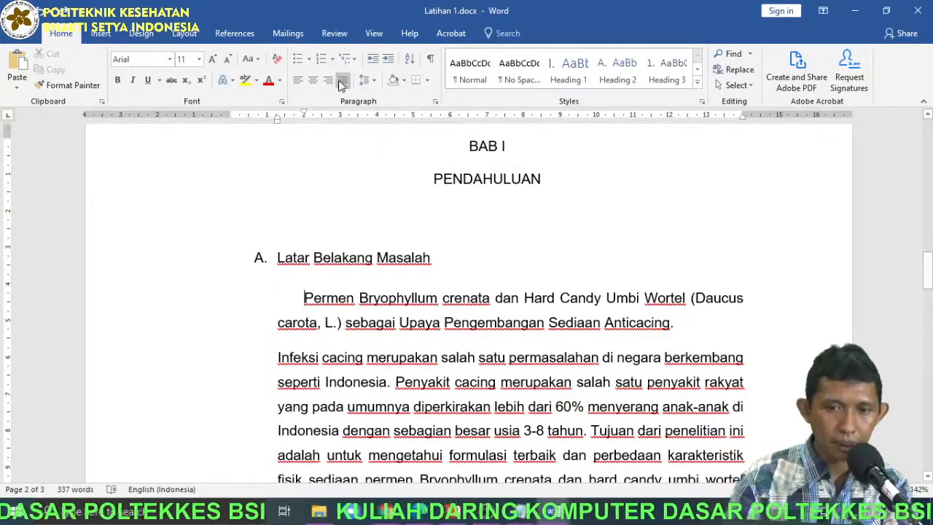
pyautogui.click(374, 59)
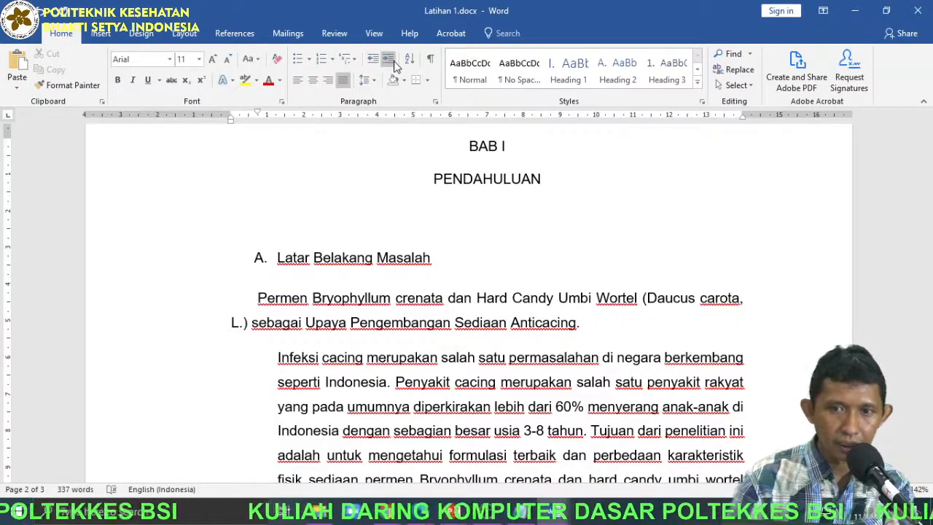
pyautogui.click(390, 62)
pyautogui.click(392, 64)
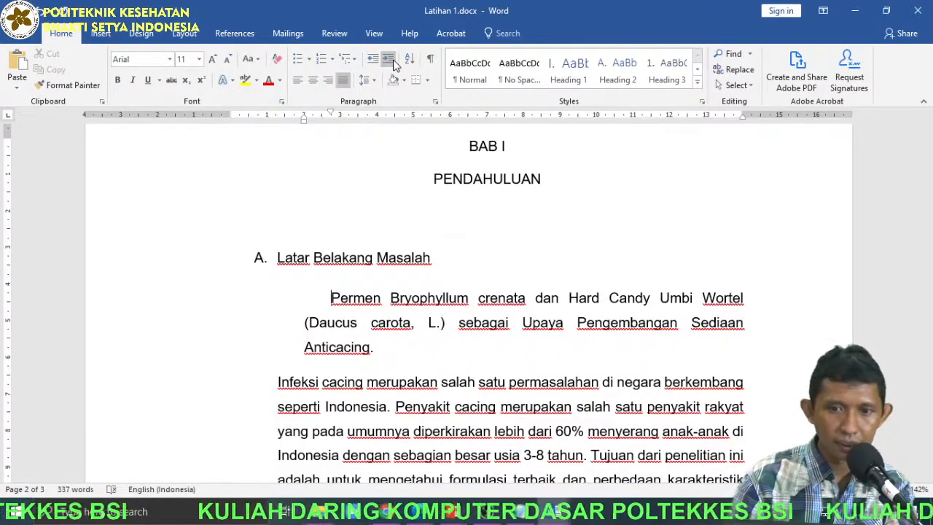
pyautogui.click(373, 59)
# Clear all formatting from the multilevel list Nama to Keterangan, and turn it into a list with hollow round bullets.
pyautogui.scroll(-10, 354, 342)
pyautogui.scroll(-6, 353, 347)
pyautogui.scroll(4, 354, 346)
pyautogui.moveTo(204, 300); pyautogui.dragTo(211, 389)
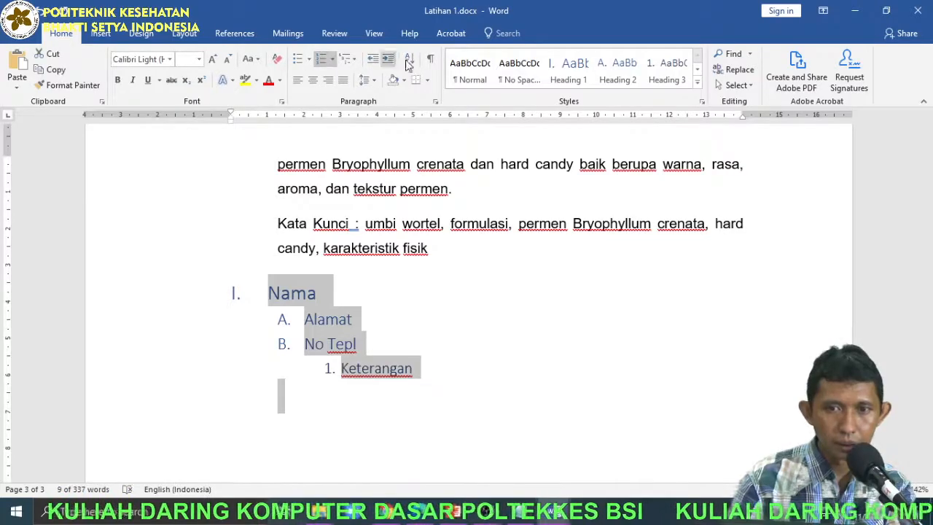
pyautogui.click(279, 61)
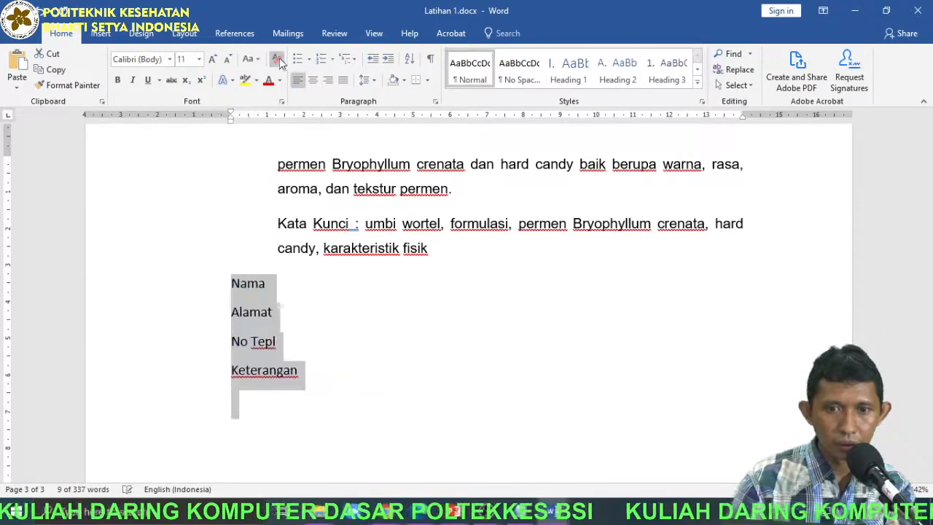
pyautogui.click(297, 58)
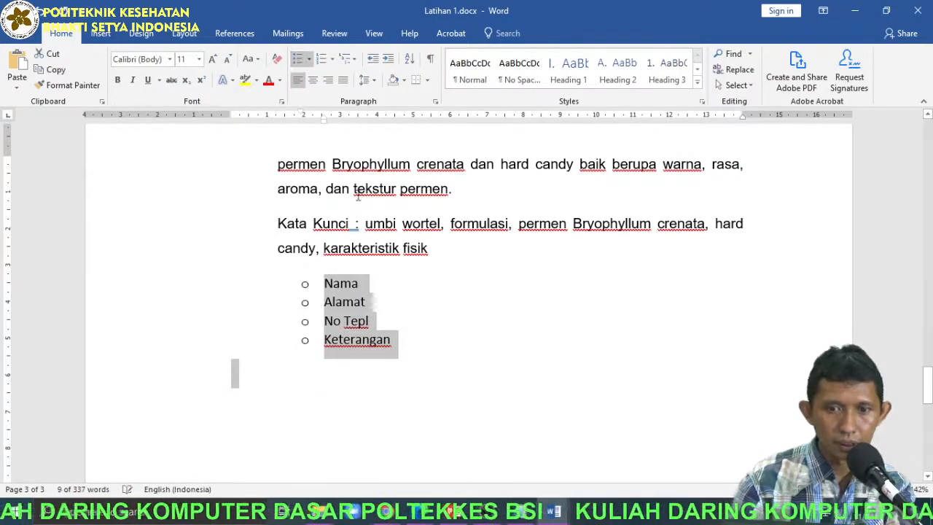
pyautogui.click(369, 286)
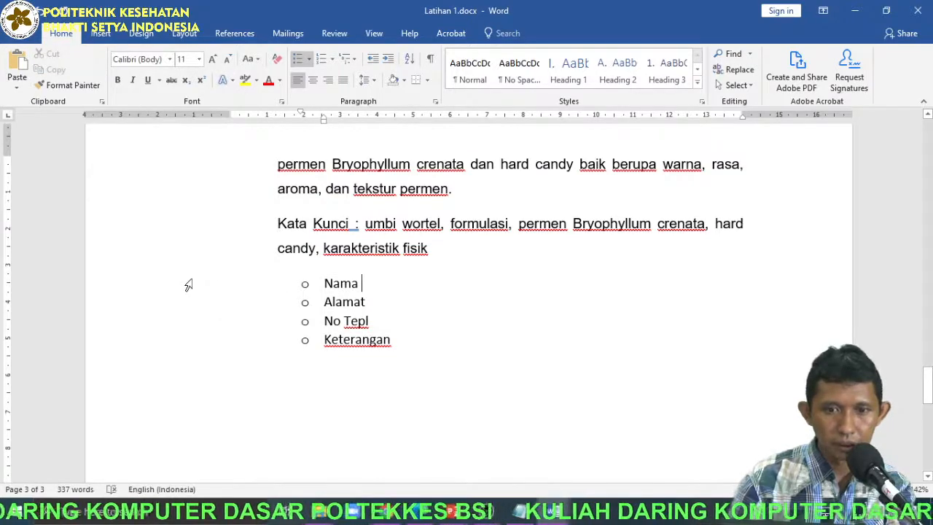
# Increase the indent of the bulleted list from Nama to Keterangan by several levels, and decrease it to 2 cm again.
pyautogui.moveTo(188, 285); pyautogui.dragTo(204, 358)
pyautogui.click(390, 59)
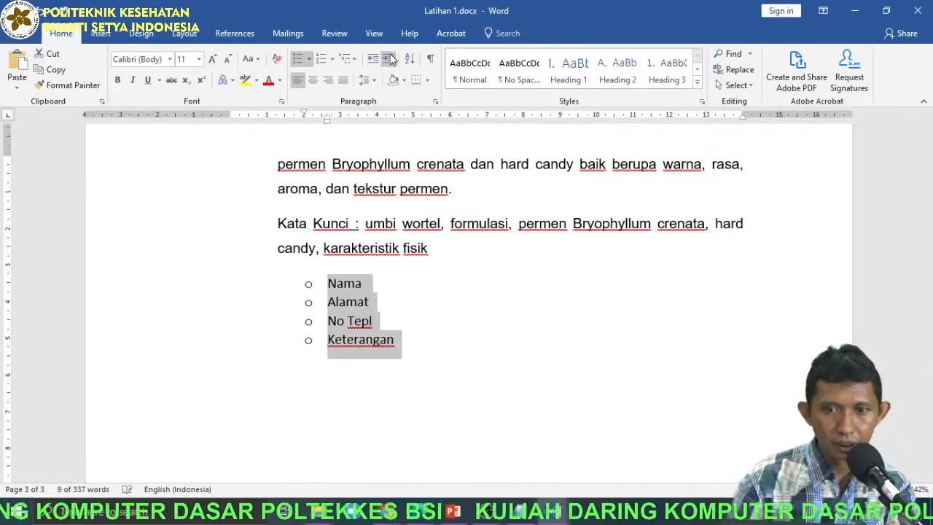
pyautogui.click(389, 59)
pyautogui.click(389, 59)
pyautogui.click(389, 59)
pyautogui.click(390, 59)
pyautogui.click(389, 59)
pyautogui.click(373, 60)
pyautogui.click(373, 60)
pyautogui.click(373, 60)
pyautogui.click(373, 60)
pyautogui.click(373, 59)
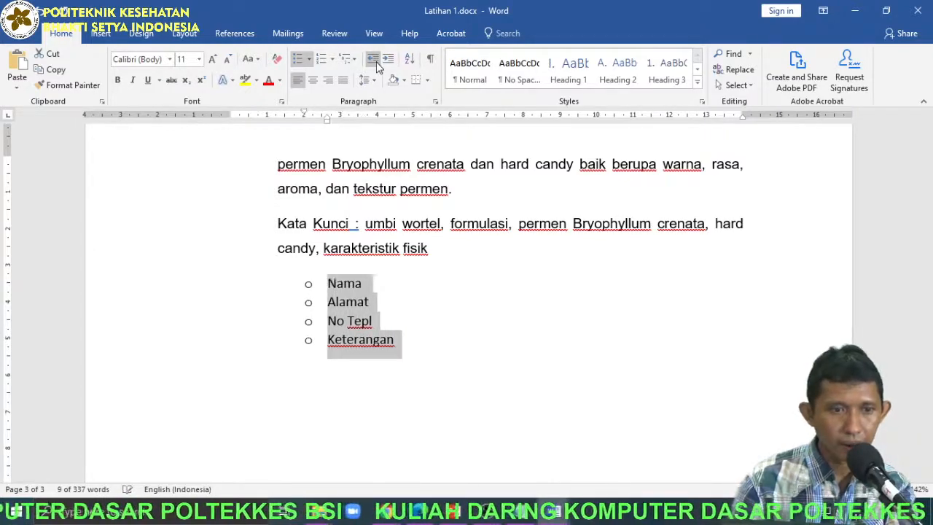
pyautogui.click(411, 354)
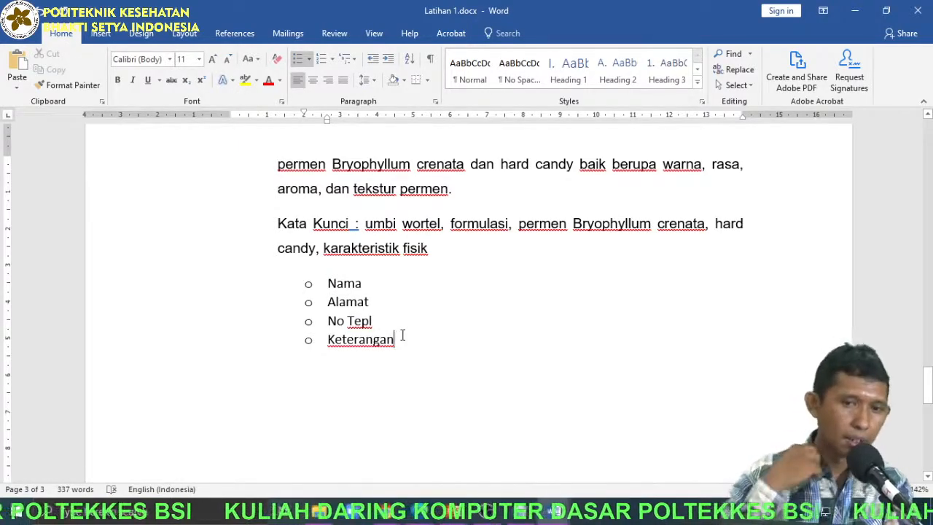
# Apply a 1 cm first-line indent to the paragraph starting "Permen Bryophyllum crenata dan hard candy formulasi terbaik".
pyautogui.scroll(10, 402, 338)
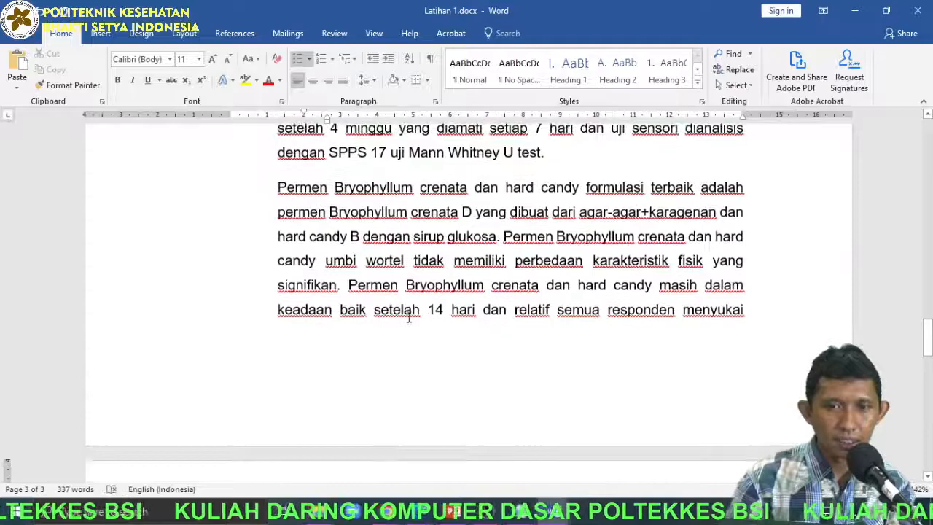
pyautogui.click(276, 323)
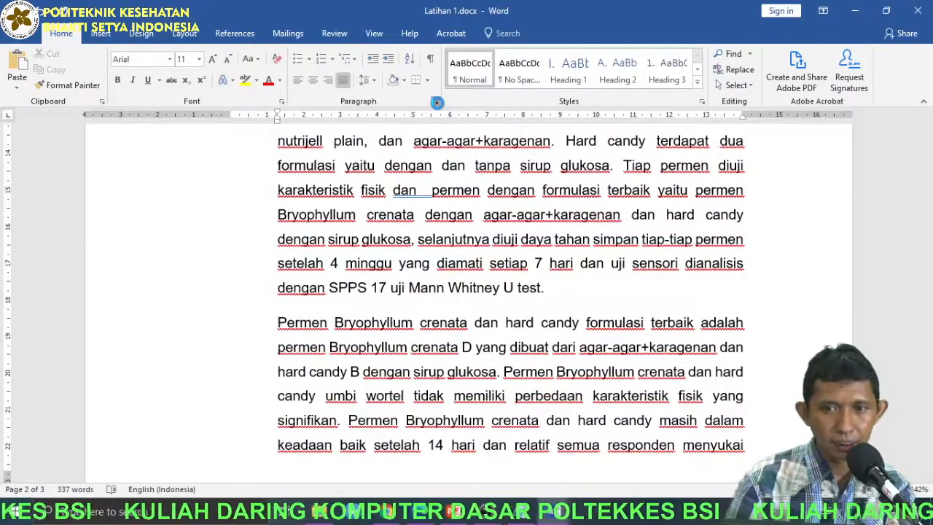
pyautogui.click(435, 101)
pyautogui.click(514, 203)
pyautogui.click(503, 217)
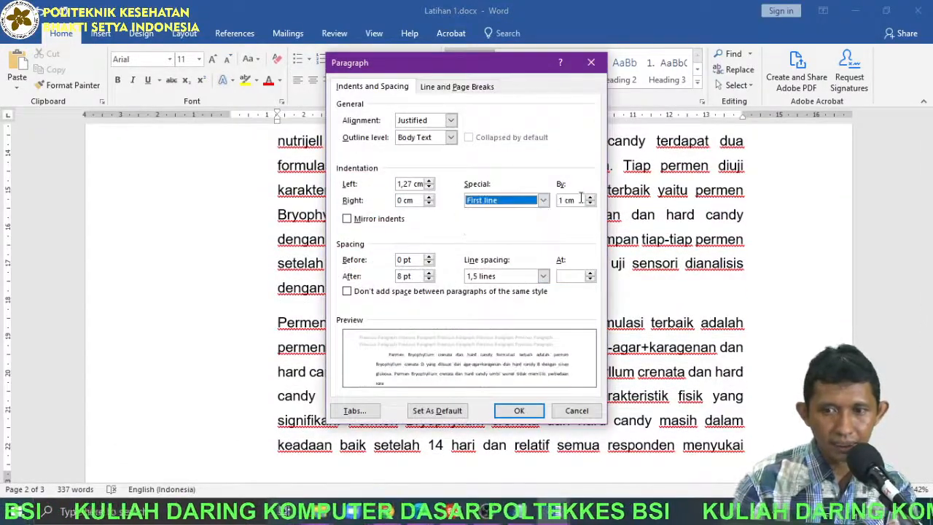
pyautogui.click(518, 410)
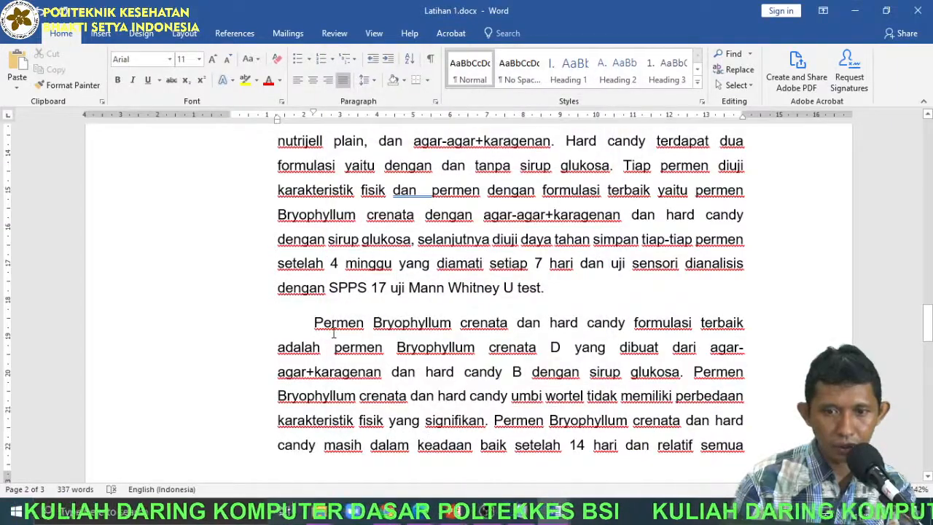
# Try a 1 cm hanging indent in the paragraph settings of the same paragraph, and discard the change.
pyautogui.click(436, 101)
pyautogui.click(537, 205)
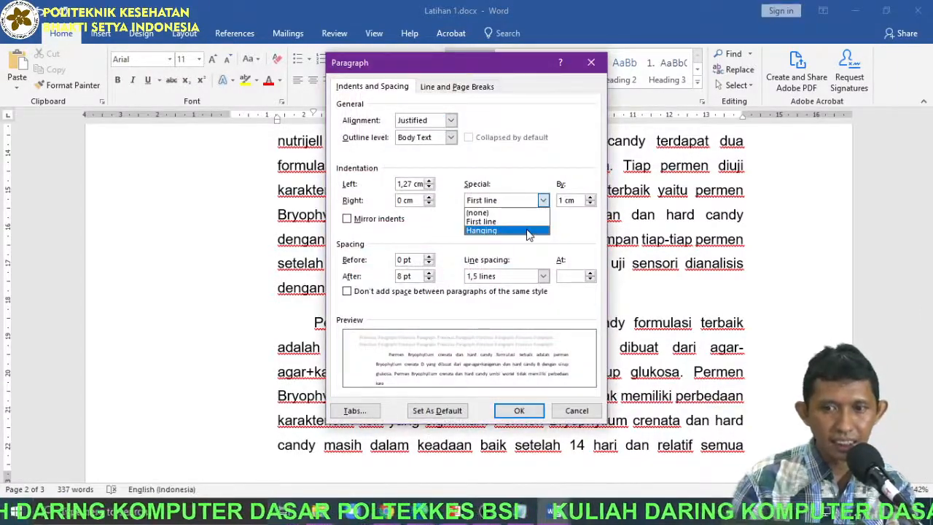
pyautogui.click(529, 231)
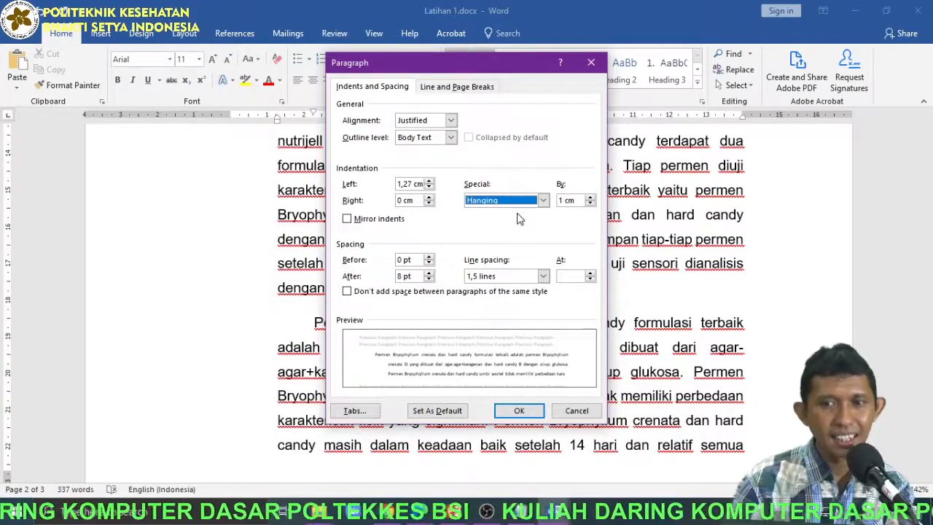
pyautogui.click(540, 201)
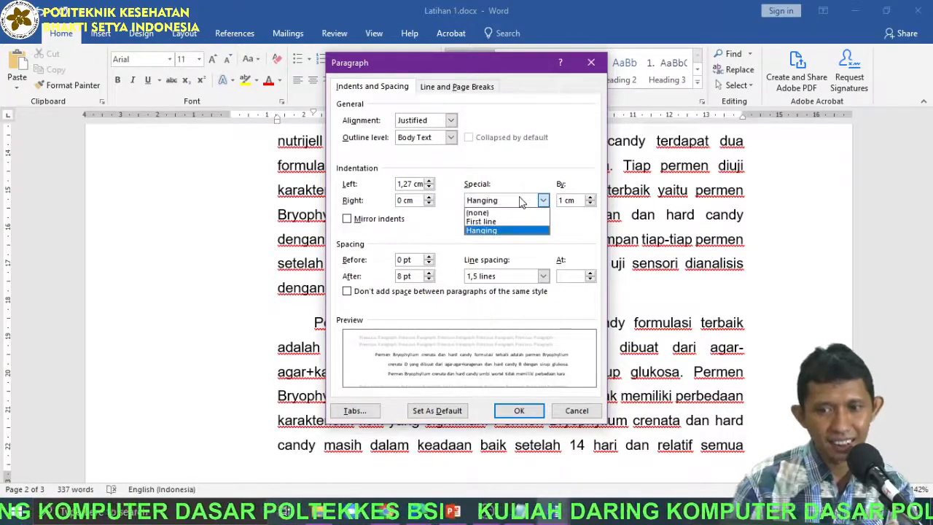
pyautogui.click(577, 412)
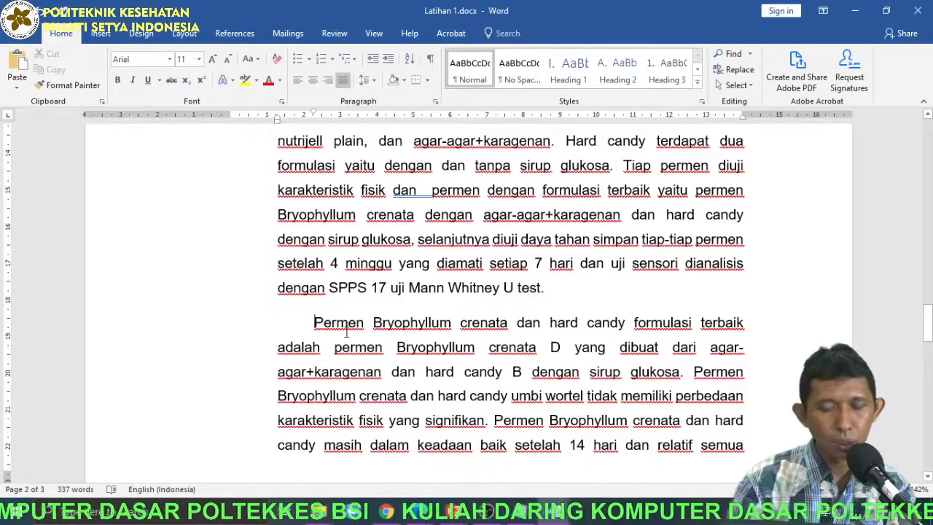
# Remove the first-line indent from the paragraph starting "Permen Bryophyllum crenata dan hard candy formulasi terbaik".
pyautogui.scroll(-3, 347, 333)
pyautogui.scroll(2, 349, 330)
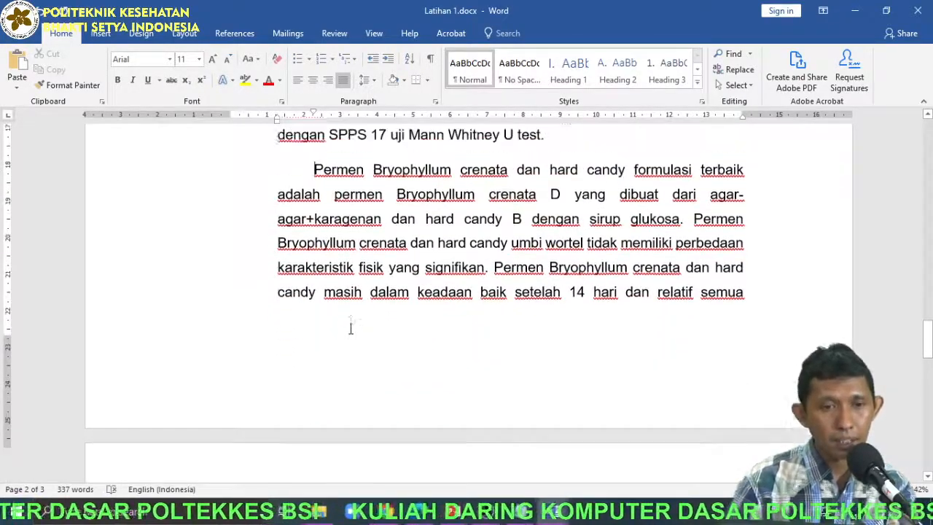
pyautogui.press('BackSpace')
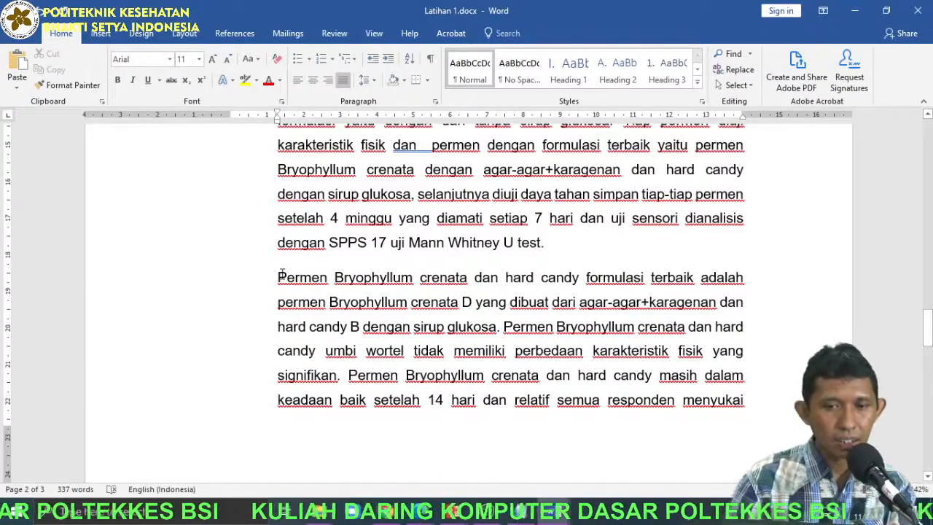
# Copy that paragraph's first sentence, ending in "dengan sirup glukosa.", into a separate paragraph below the bulleted list ending in Keterangan.
pyautogui.moveTo(277, 277); pyautogui.dragTo(496, 336)
pyautogui.hotkey('ctrl', 'c')
pyautogui.scroll(-10, 503, 350)
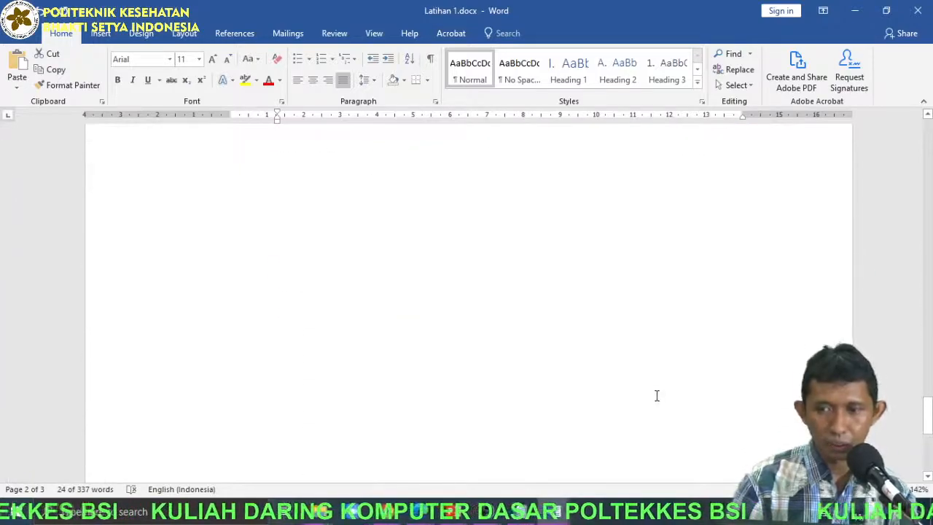
pyautogui.scroll(3, 434, 353)
pyautogui.click(356, 259)
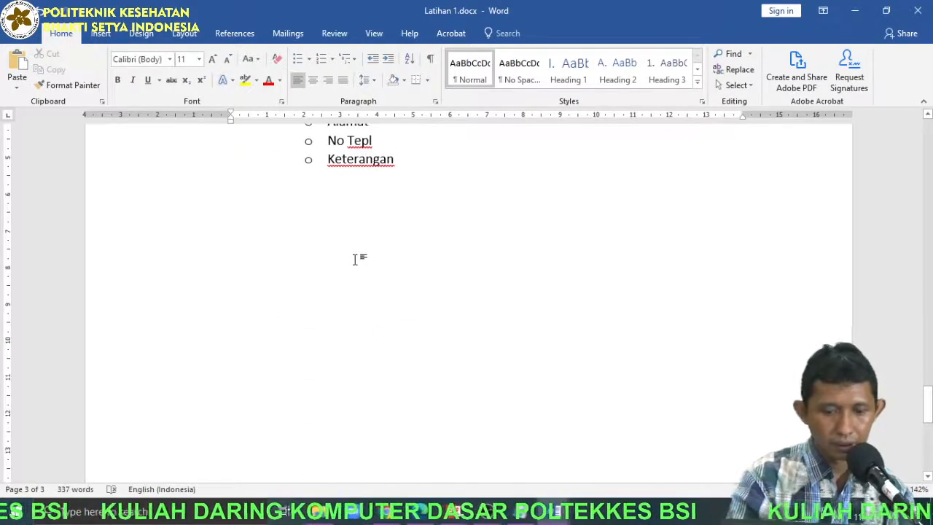
pyautogui.hotkey('ctrl', 'v')
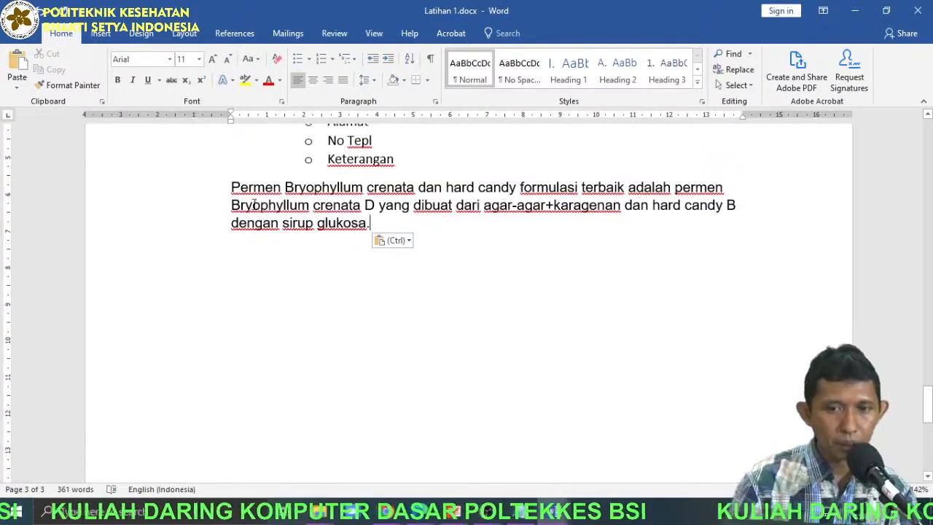
# Apply a 1 cm hanging indent to the copied paragraph below the bulleted list.
pyautogui.click(435, 101)
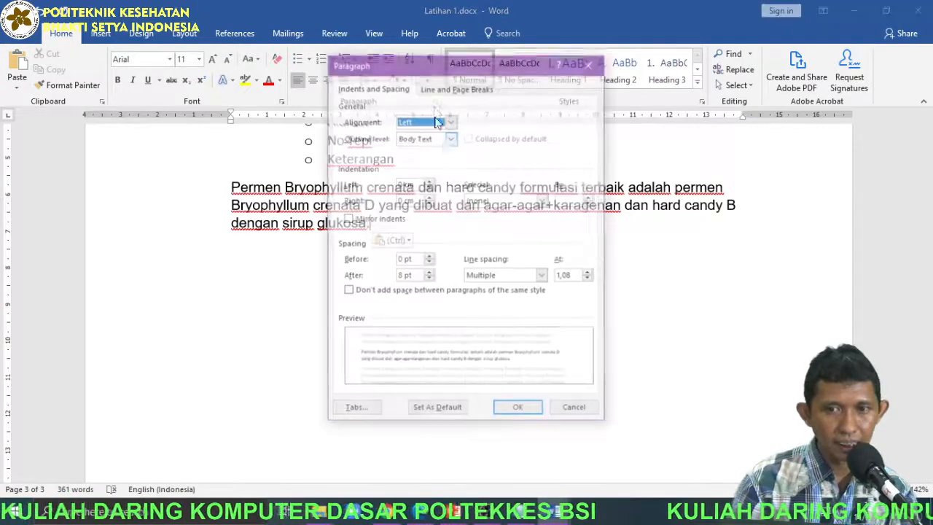
pyautogui.click(477, 200)
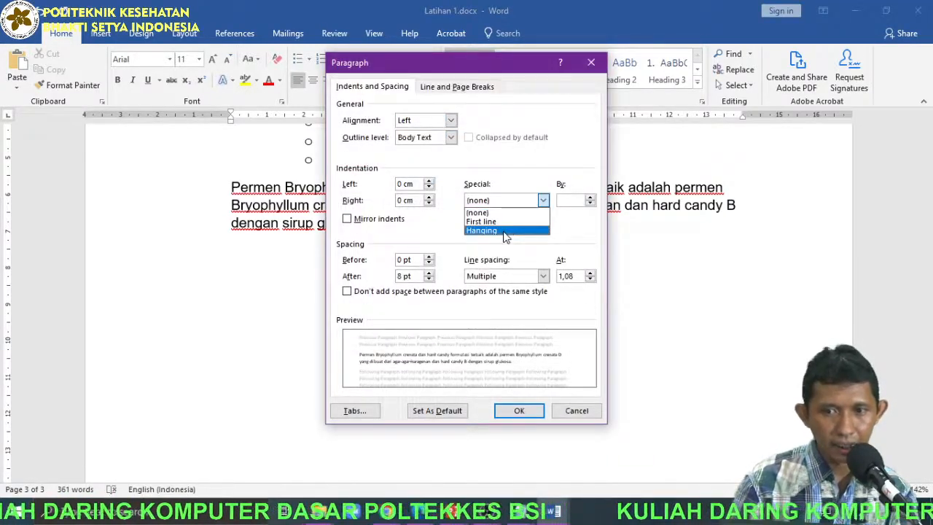
pyautogui.click(509, 233)
pyautogui.click(536, 412)
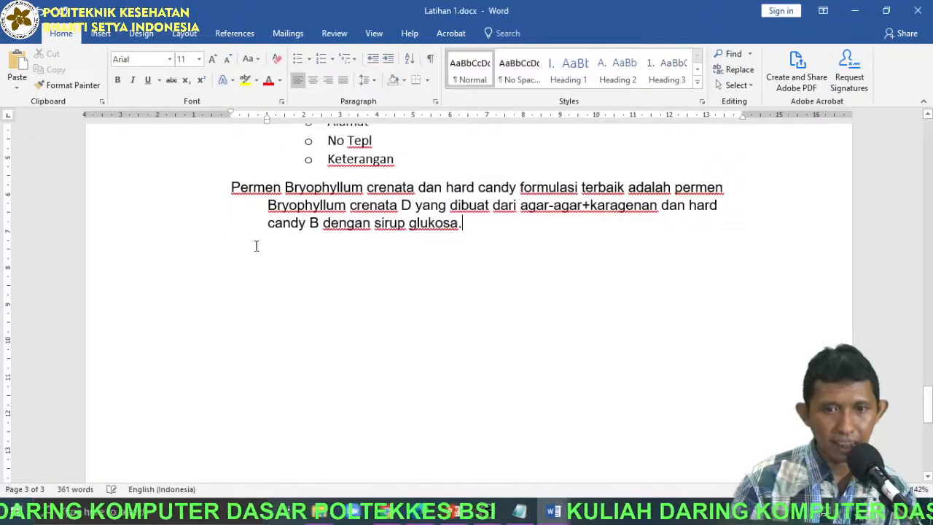
pyautogui.keyDown('ctrl'); pyautogui.scroll(3, 264, 199); pyautogui.keyUp('ctrl')
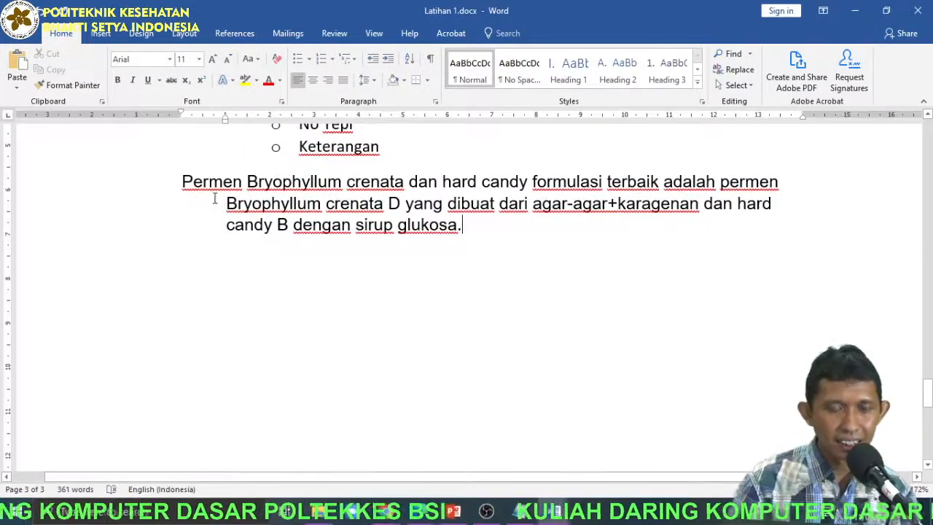
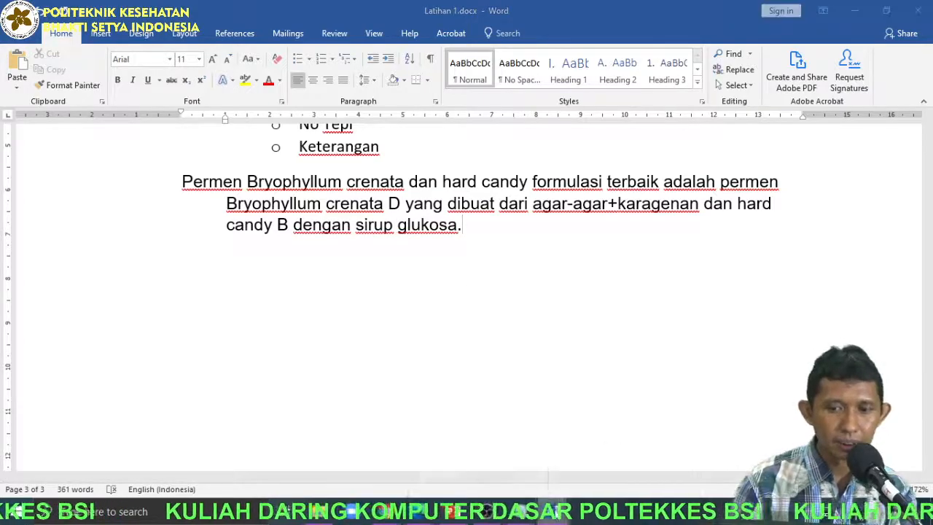
# Switch to PANDUAN KTI 2020 17122020.docx and examine its chapter outline table and the numbering levels under Lampiran 10, Contoh Penomoran.
pyautogui.moveTo(551, 512)
pyautogui.click(629, 447)
pyautogui.scroll(-15, 907, 408)
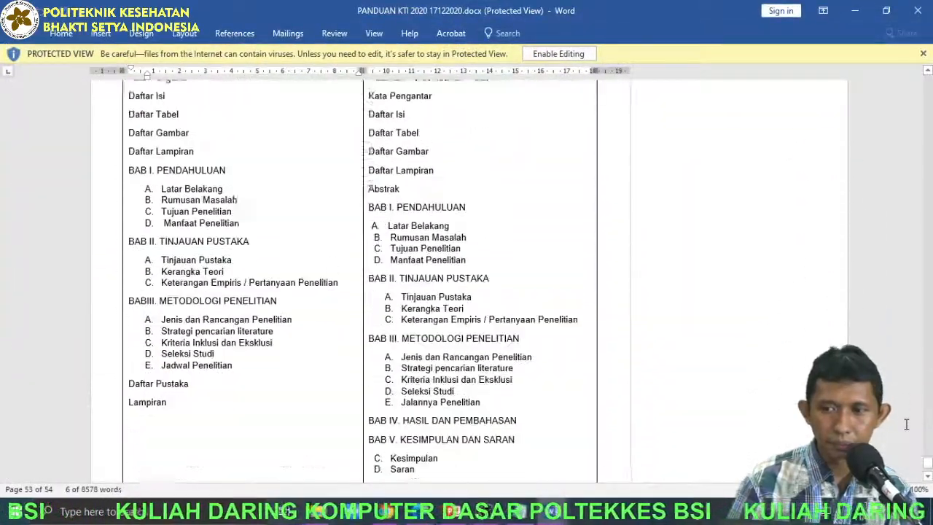
pyautogui.scroll(-20, 907, 433)
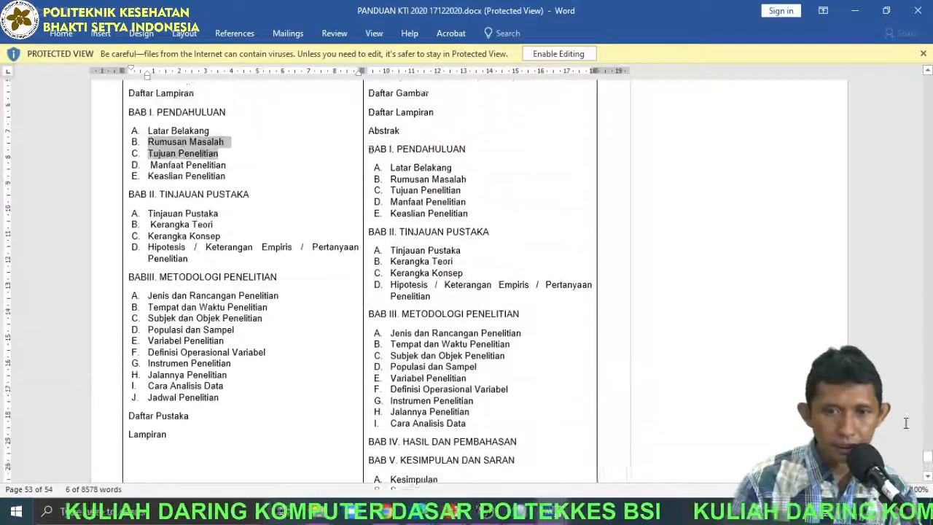
pyautogui.scroll(20, 907, 431)
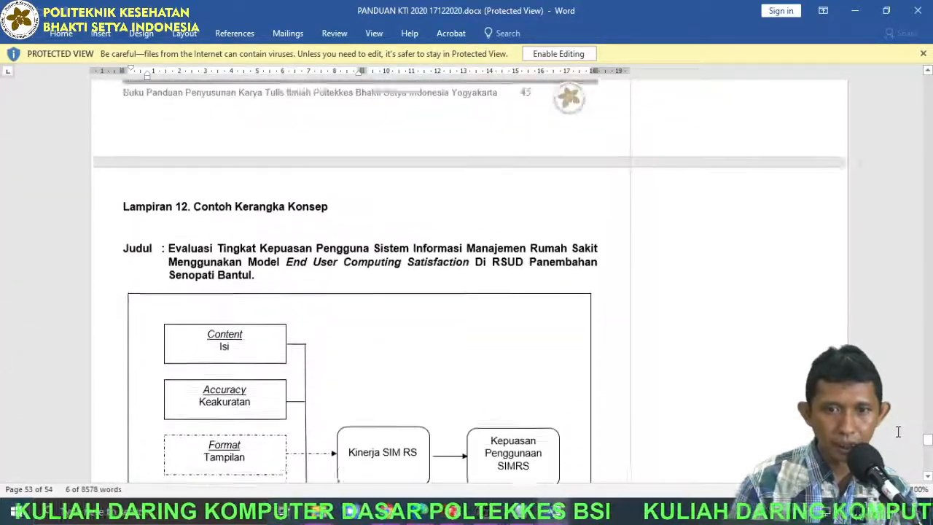
pyautogui.scroll(20, 891, 429)
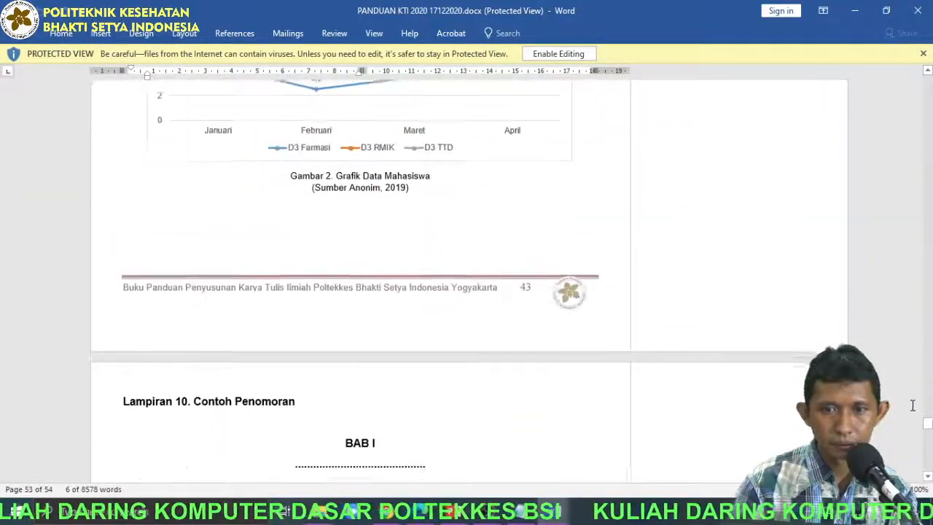
pyautogui.scroll(-10, 908, 415)
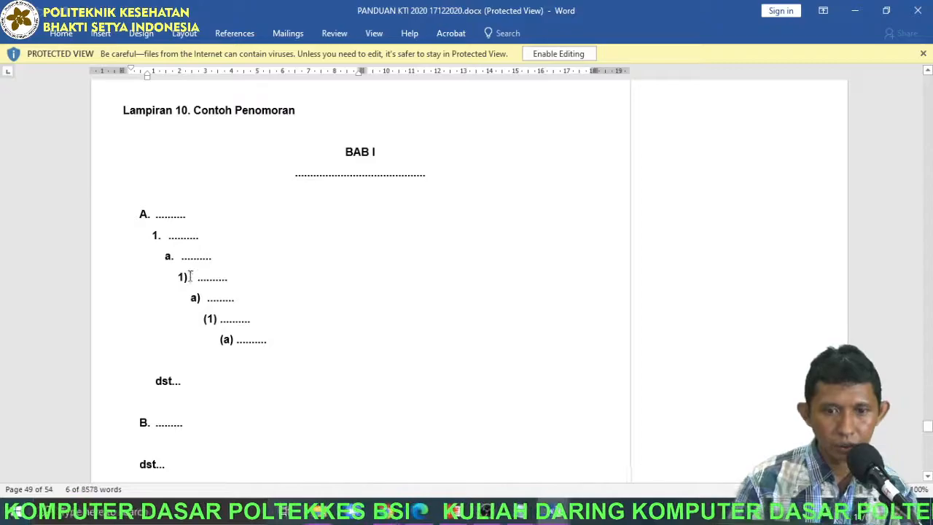
# Find the same-author reference examples in section H of the guide and highlight the first 2007 entry to inspect its hanging indent.
pyautogui.scroll(12, 706, 394)
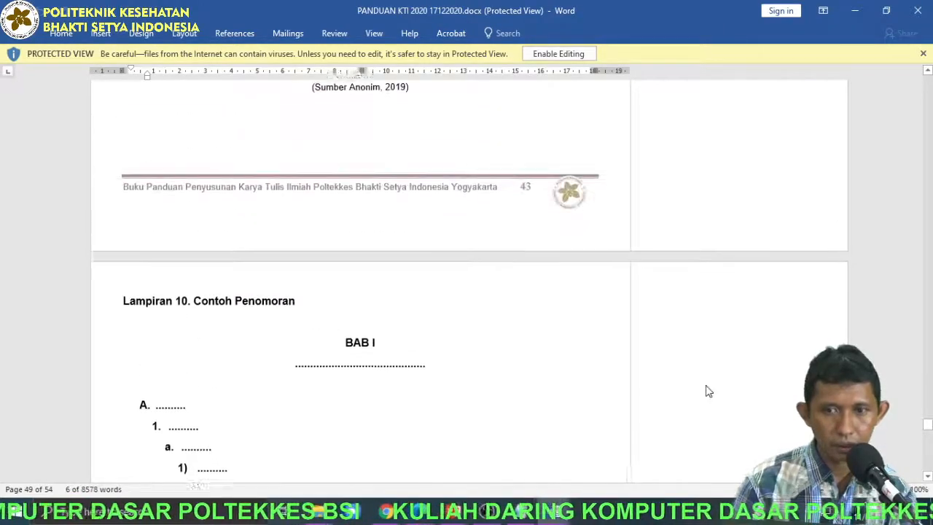
pyautogui.scroll(15, 706, 400)
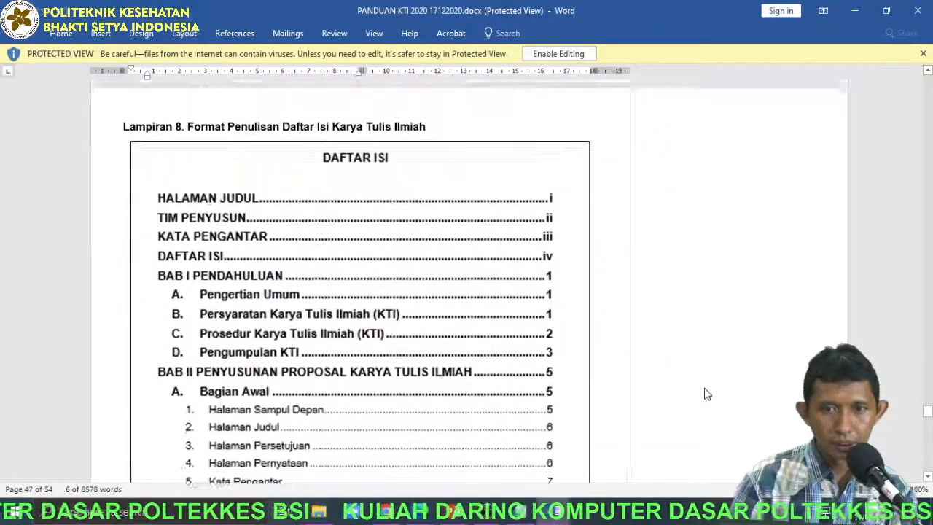
pyautogui.scroll(20, 707, 393)
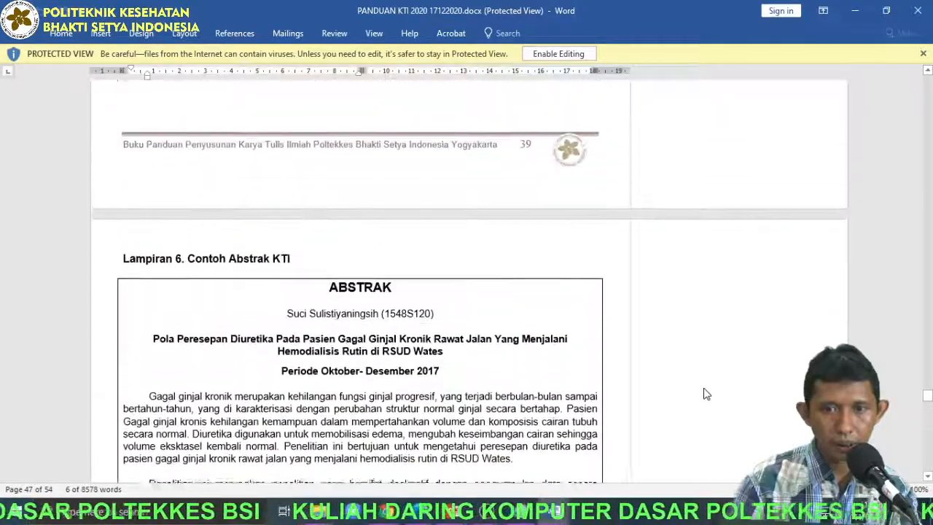
pyautogui.scroll(20, 711, 396)
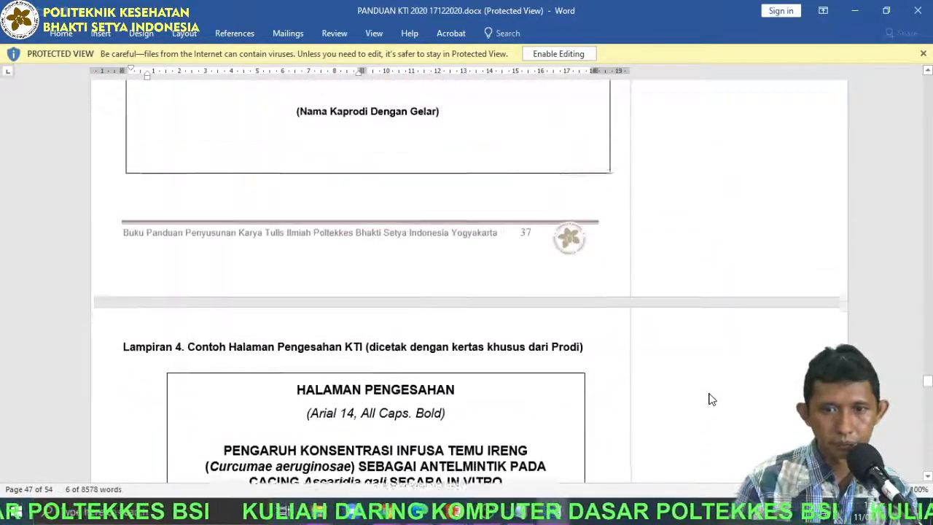
pyautogui.scroll(20, 709, 397)
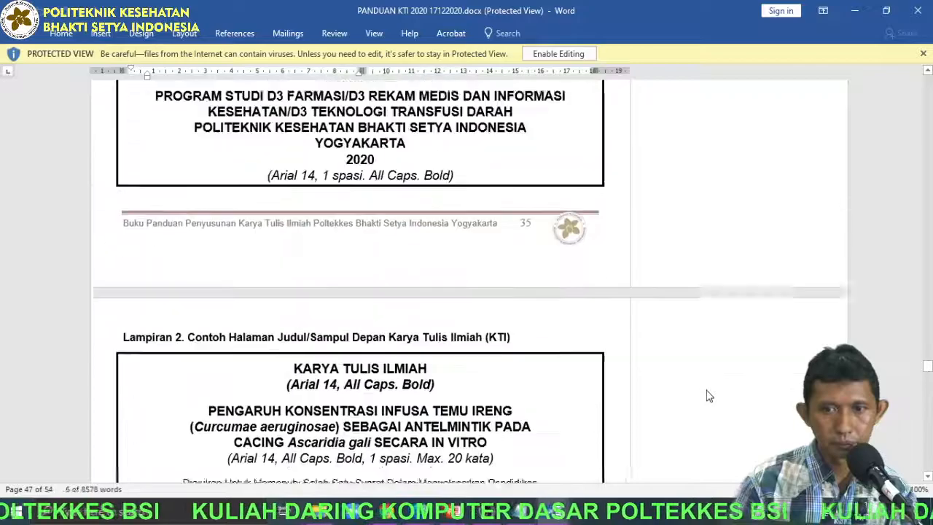
pyautogui.scroll(5, 706, 396)
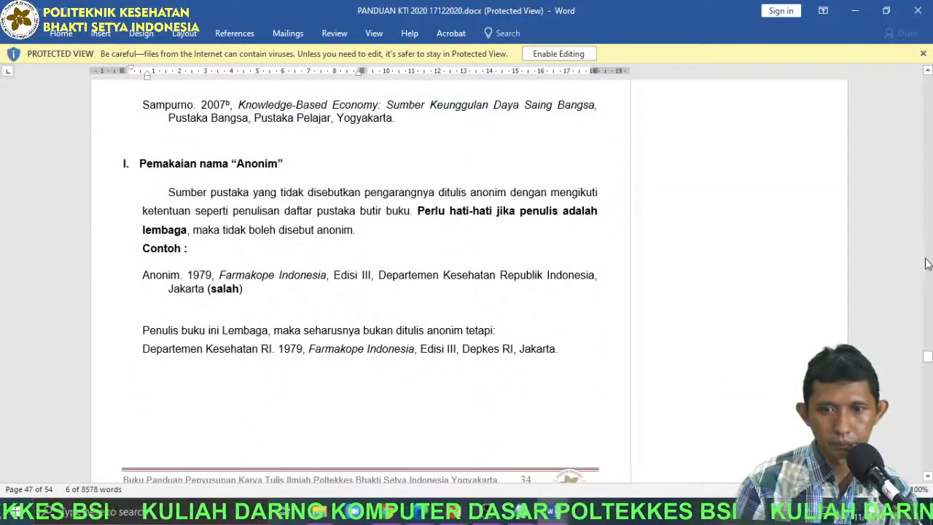
pyautogui.scroll(3, 299, 312)
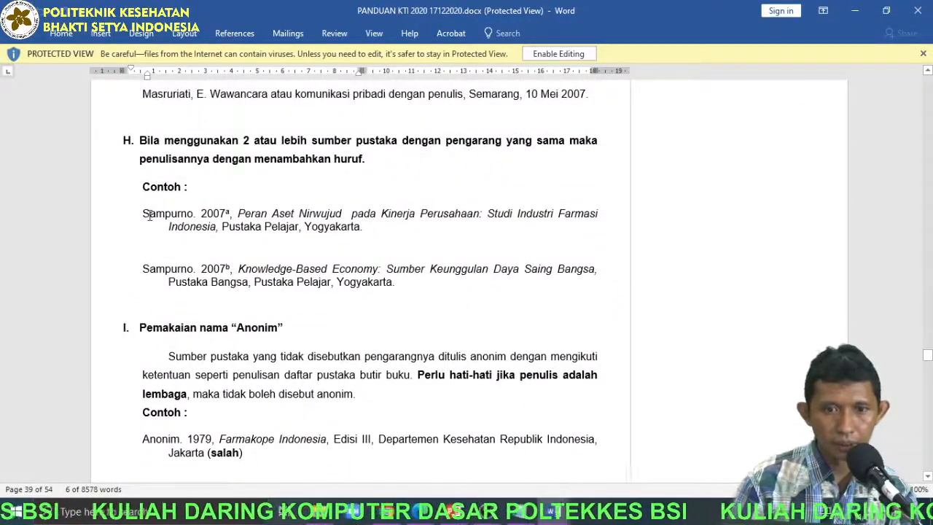
pyautogui.moveTo(142, 213); pyautogui.dragTo(364, 229)
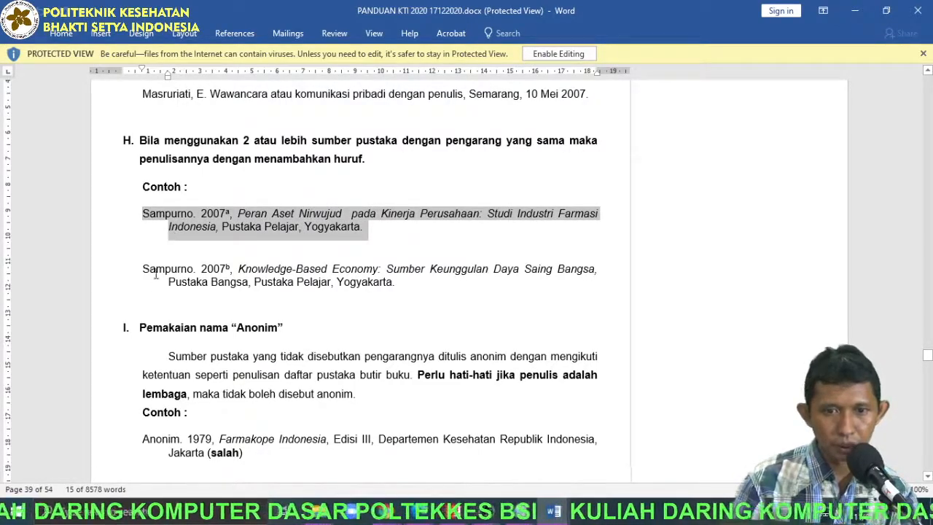
# Highlight the first unwritten-source example in section G and the second internet-publication example in section F to inspect their hanging indents.
pyautogui.scroll(4, 193, 289)
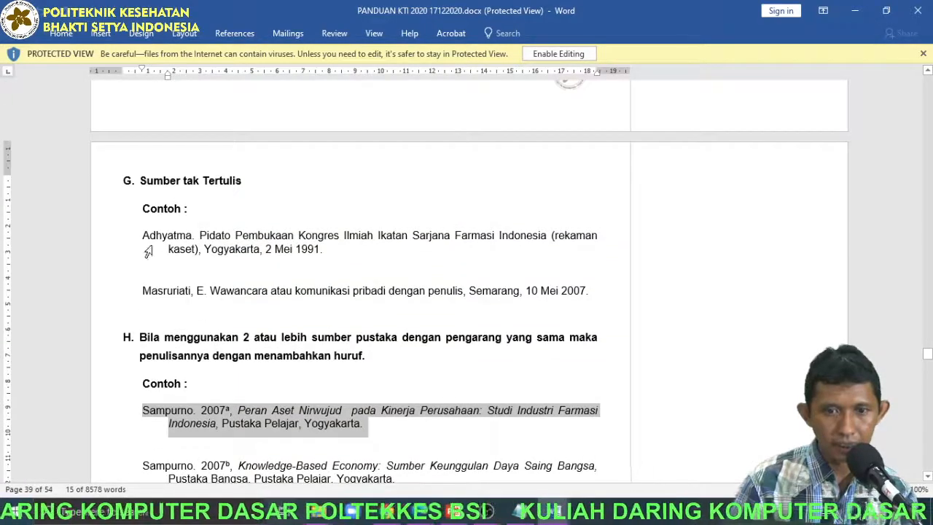
pyautogui.moveTo(142, 233); pyautogui.dragTo(333, 255)
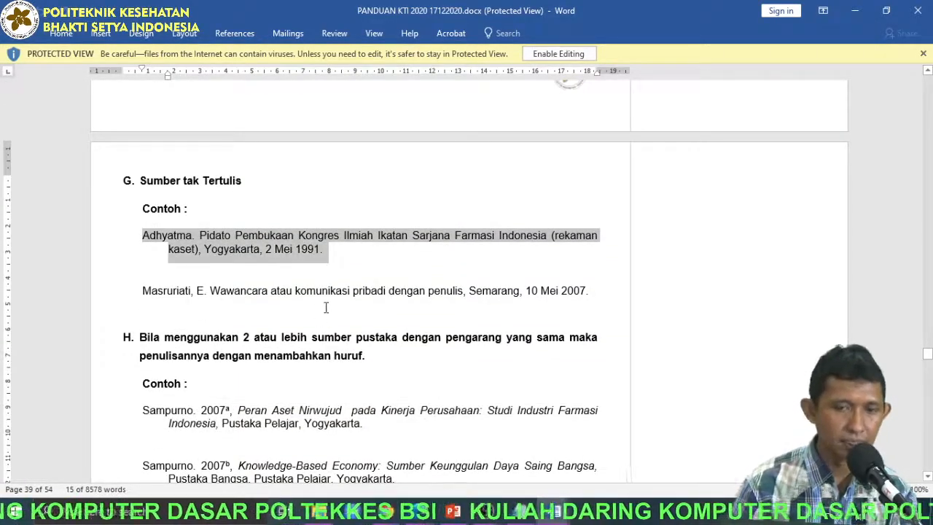
pyautogui.scroll(7, 326, 307)
pyautogui.moveTo(143, 273); pyautogui.dragTo(409, 306)
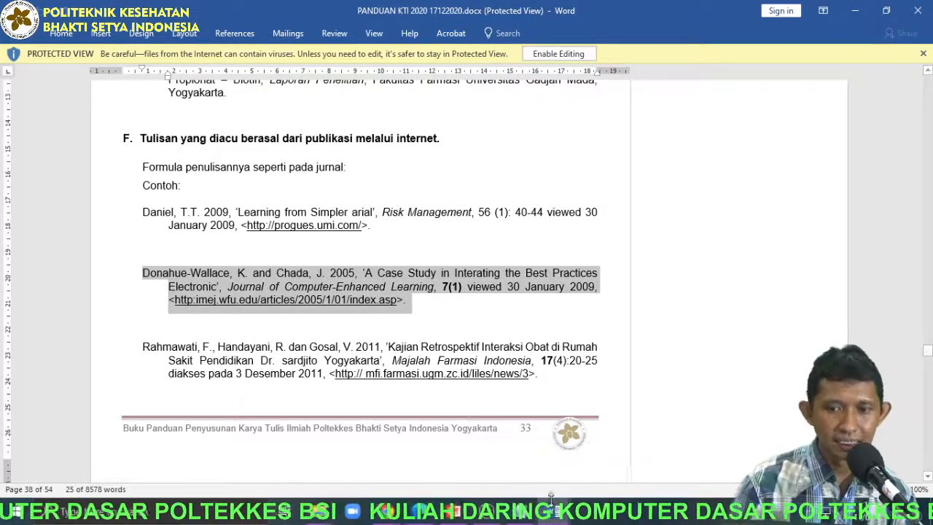
# Switch back to Latihan 1.docx and paste two more copies of the hanging-indent "Permen Bryophyllum crenata" paragraph directly below it.
pyautogui.moveTo(552, 498)
pyautogui.click(477, 456)
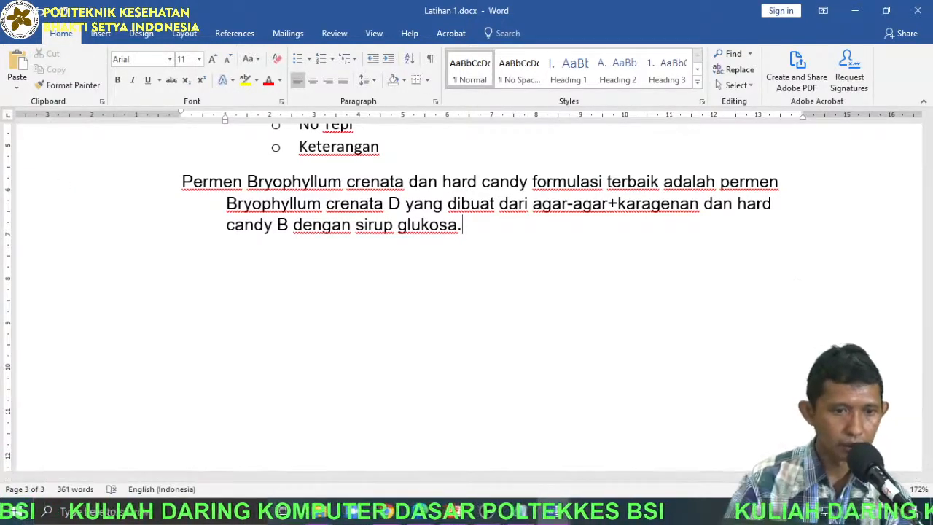
pyautogui.hotkey('alt', 'Tab')
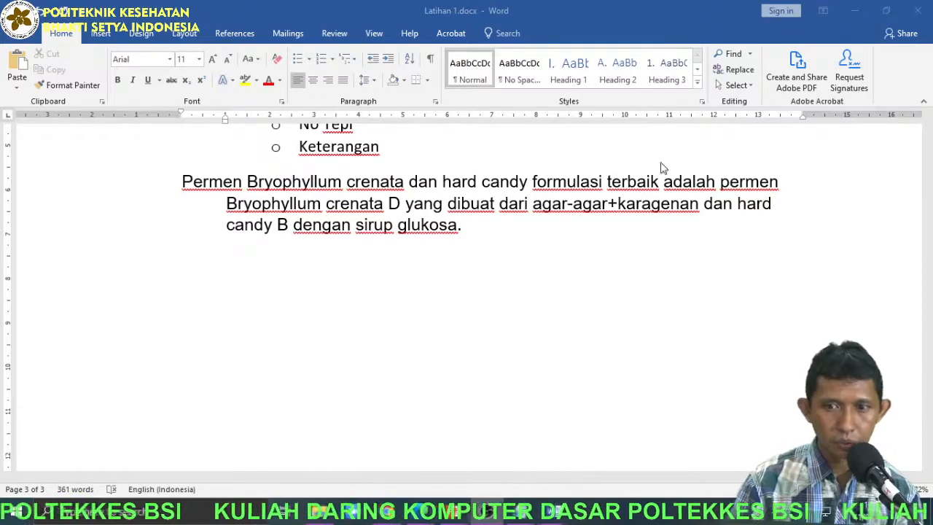
pyautogui.click(182, 196)
pyautogui.click(176, 190)
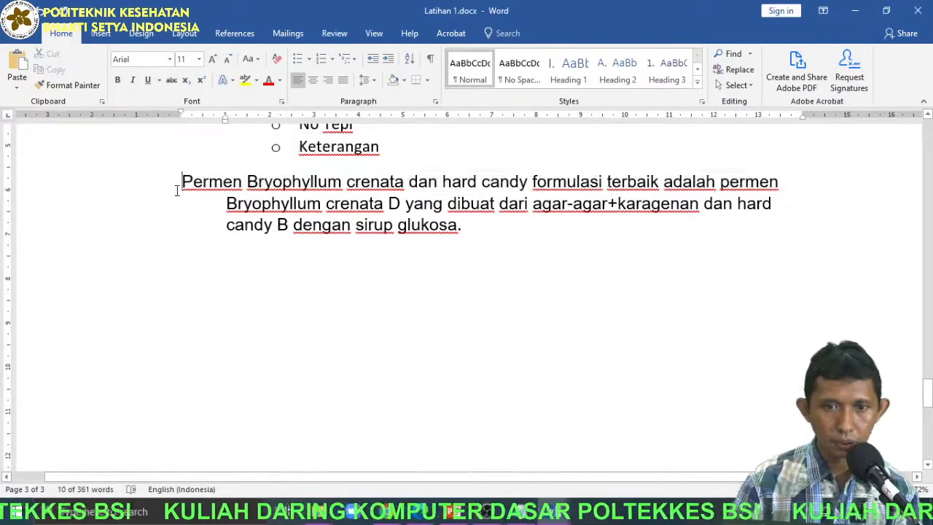
pyautogui.moveTo(176, 186); pyautogui.dragTo(506, 219)
pyautogui.hotkey('ctrl', 'c')
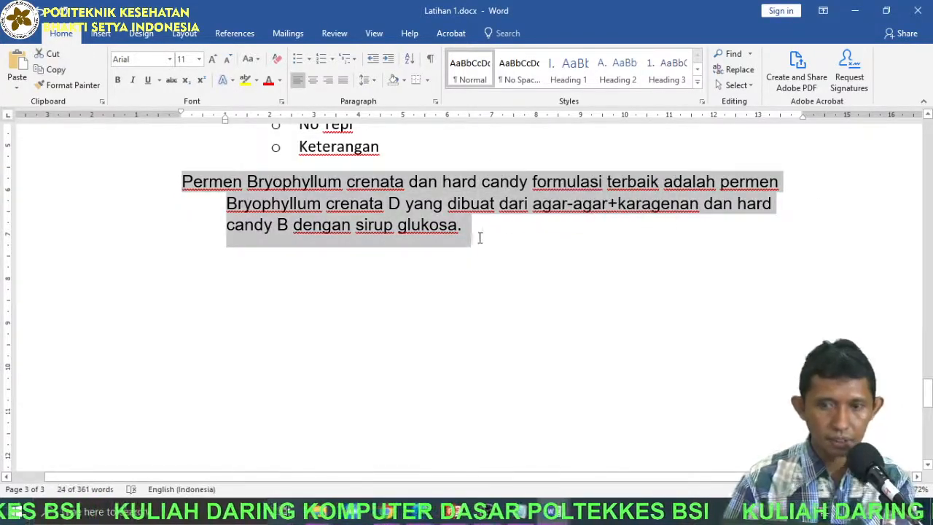
pyautogui.click(478, 238)
pyautogui.press('Return')
pyautogui.hotkey('ctrl', 'v')
pyautogui.press('Return')
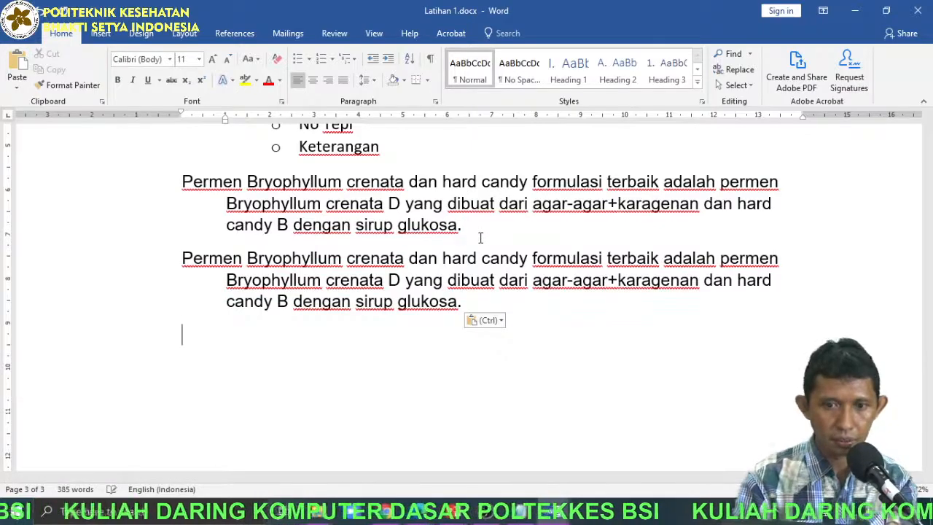
pyautogui.hotkey('ctrl', 'v')
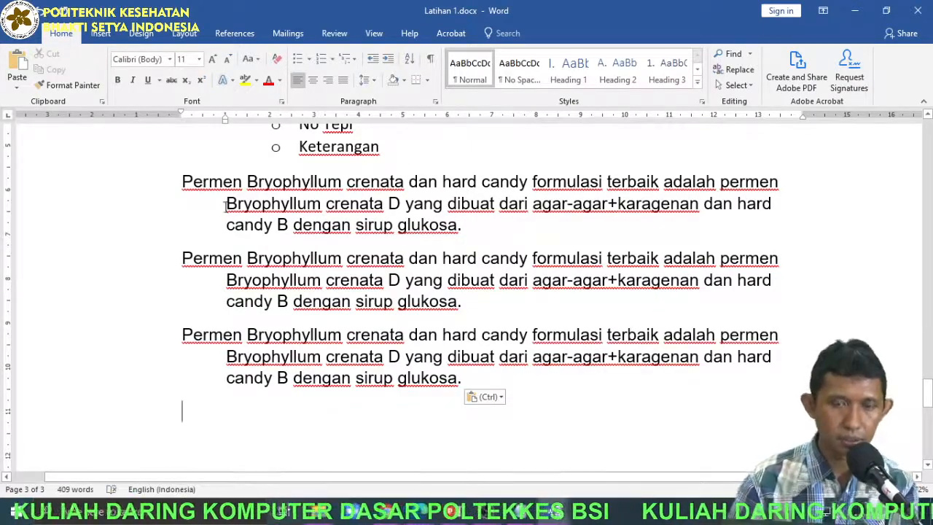
pyautogui.scroll(3, 233, 211)
pyautogui.scroll(3, 234, 211)
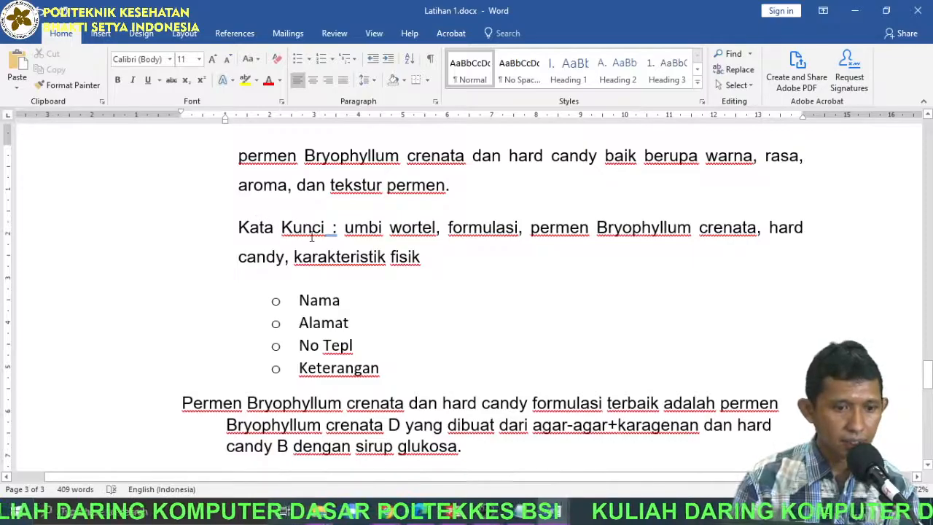